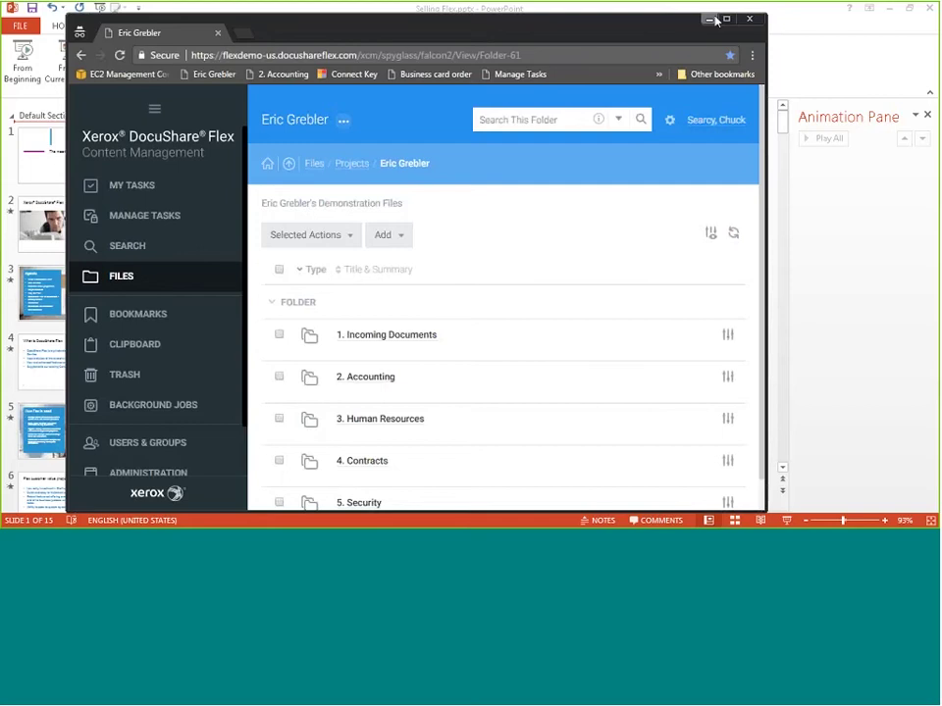
Step: Maximize the browser window and collapse the navigation sidebar to icons
{"action": "left_click", "coordinate": [726, 19]}
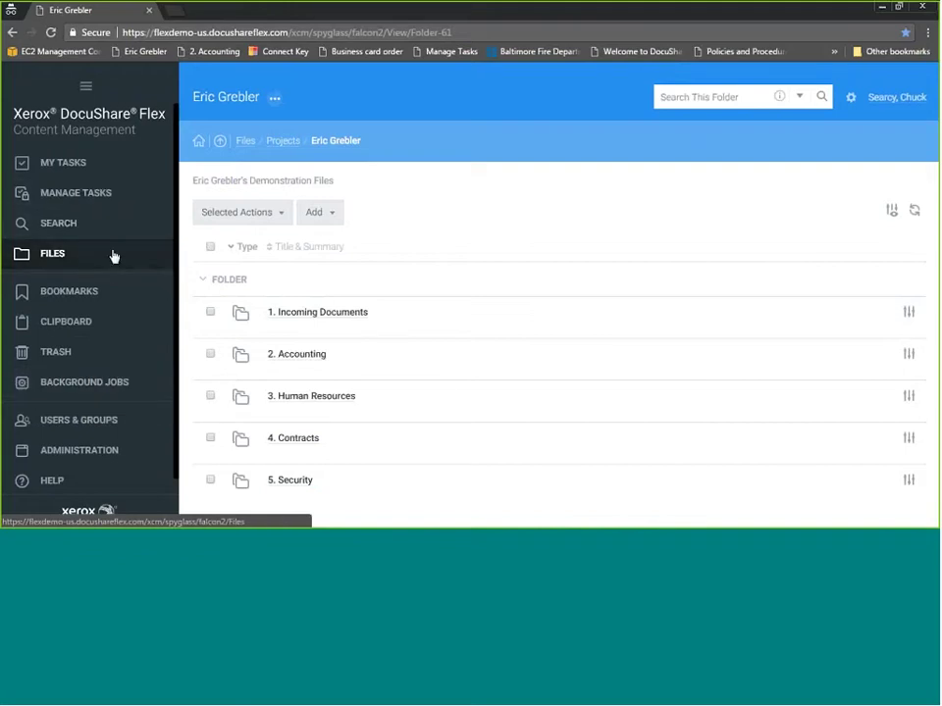
{"action": "left_click", "coordinate": [59, 254]}
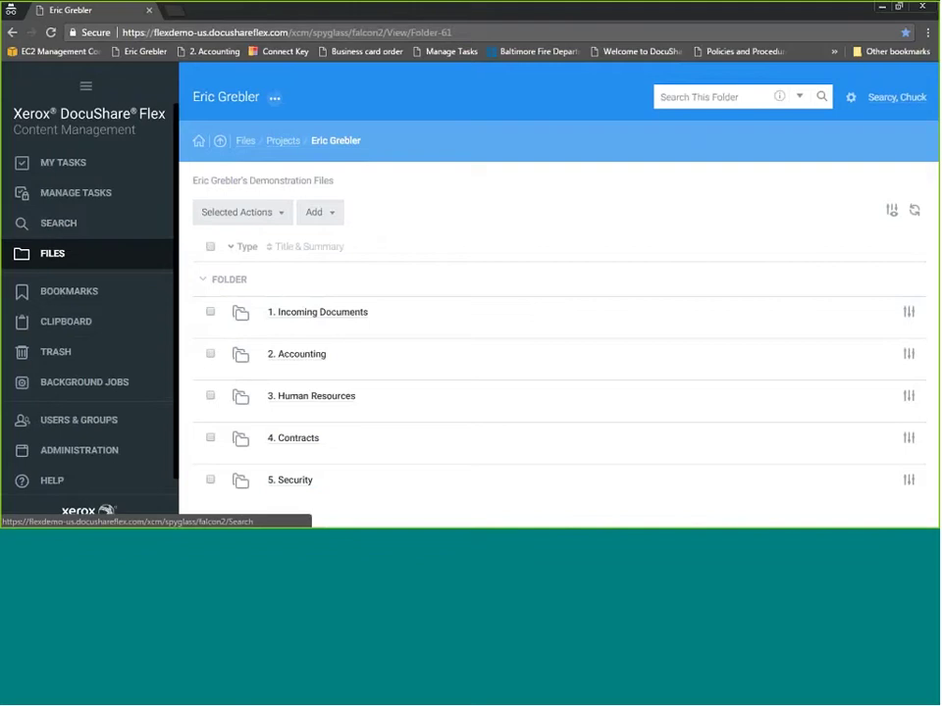
{"action": "left_click", "coordinate": [85, 88]}
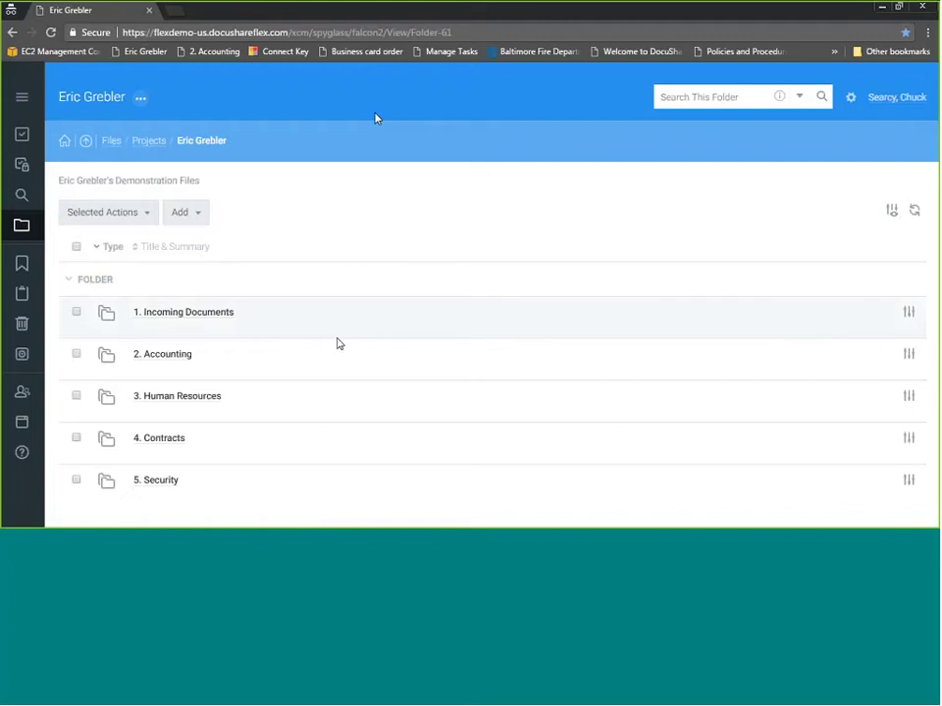
Step: Open the 4. Contracts folder, and collapse and re-expand its Folder and Document groups
{"action": "left_click", "coordinate": [172, 445]}
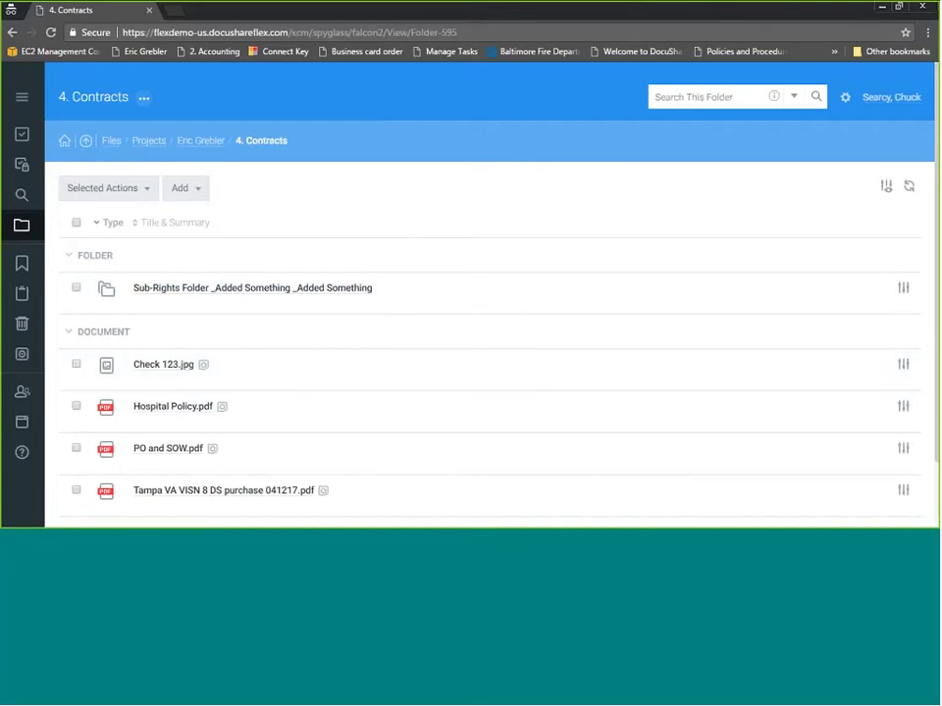
{"action": "scroll", "coordinate": [932, 339], "scroll_direction": "down", "scroll_amount": 2}
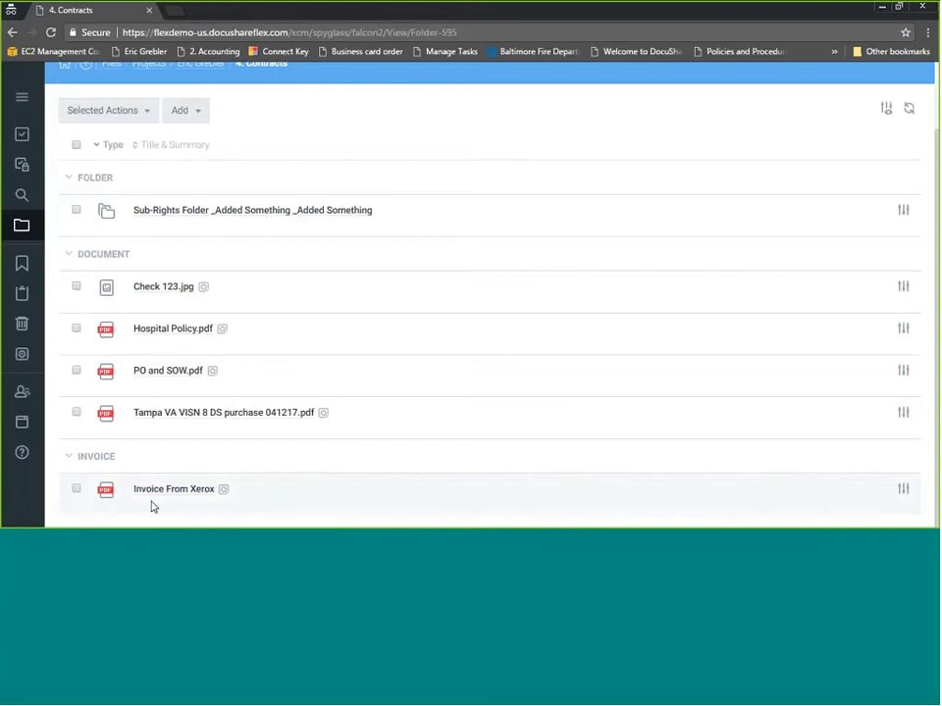
{"action": "left_click", "coordinate": [70, 180]}
{"action": "left_click", "coordinate": [70, 256]}
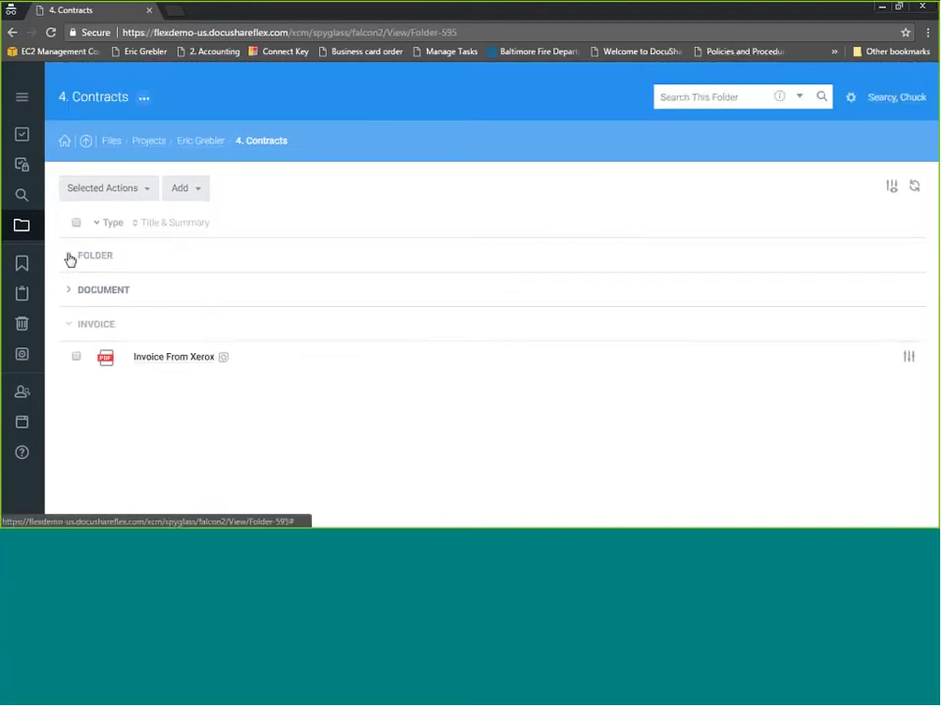
{"action": "left_click", "coordinate": [70, 259]}
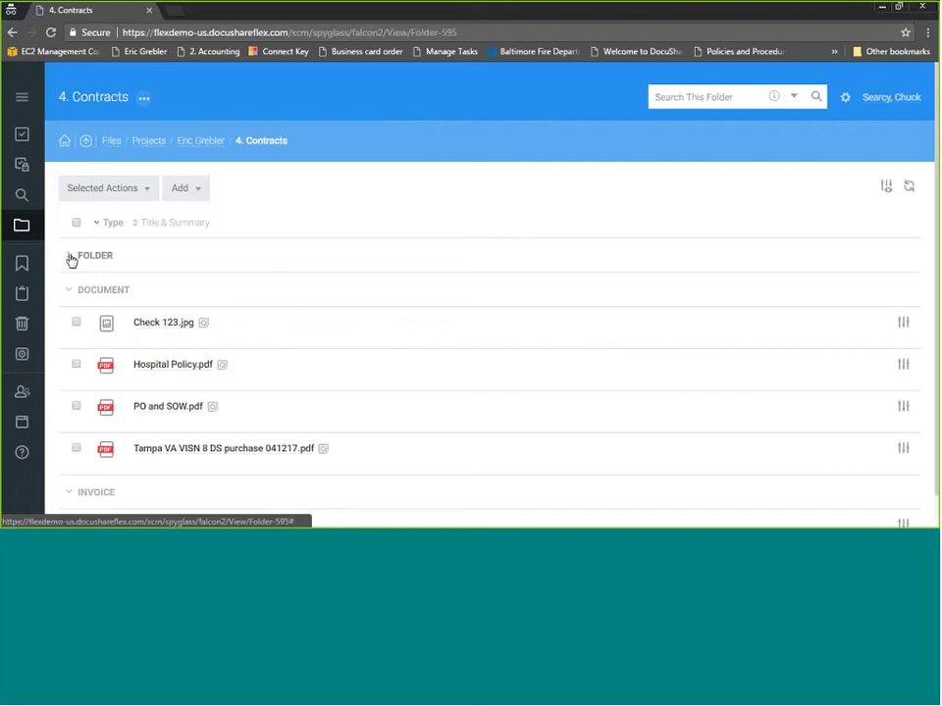
{"action": "left_click", "coordinate": [70, 257]}
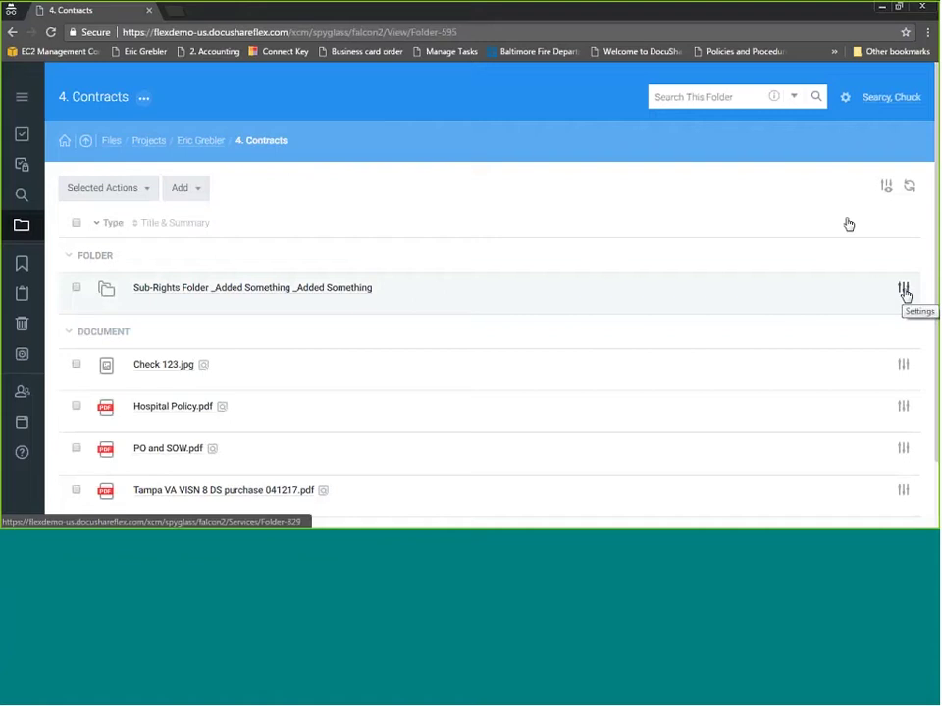
Step: Add the Expiration Date property to the Contracts folder's displayed columns and save the view settings for me
{"action": "left_click", "coordinate": [885, 188]}
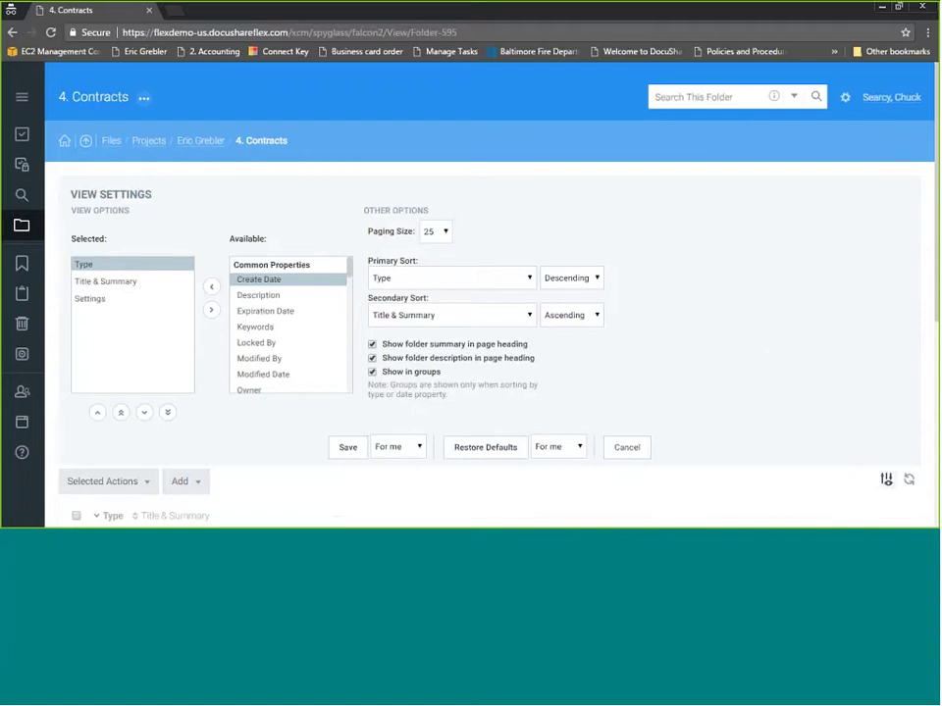
{"action": "left_click", "coordinate": [268, 313]}
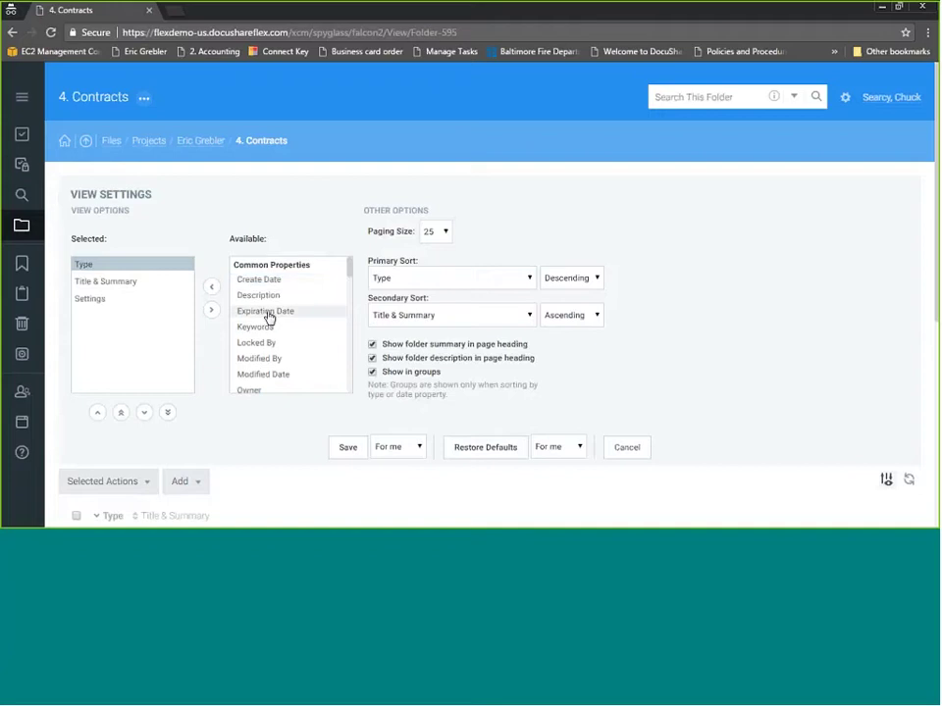
{"action": "left_click", "coordinate": [269, 316]}
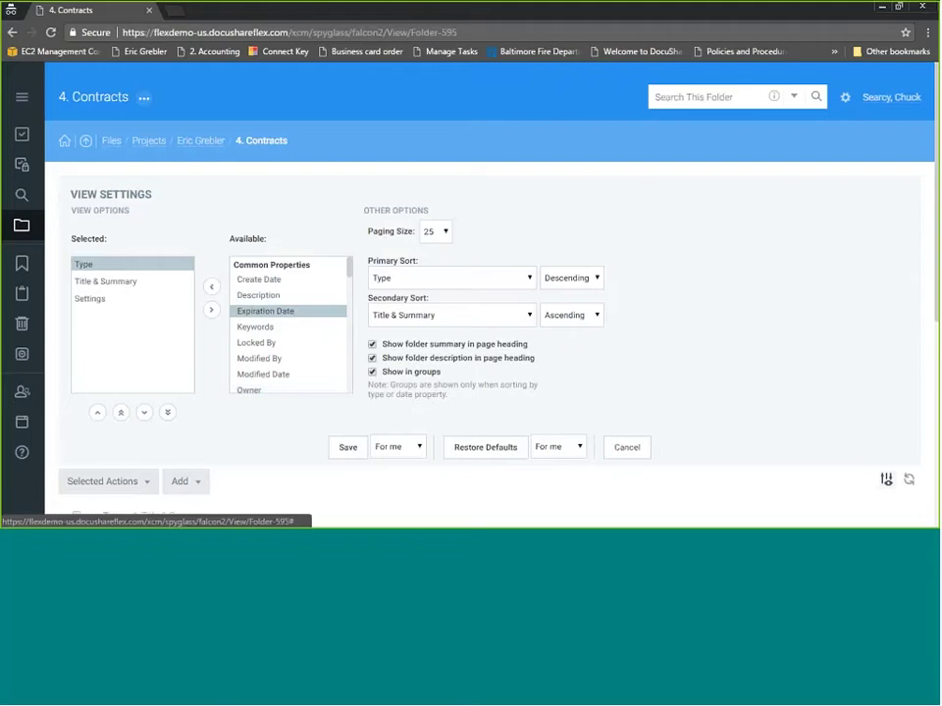
{"action": "left_click", "coordinate": [211, 287]}
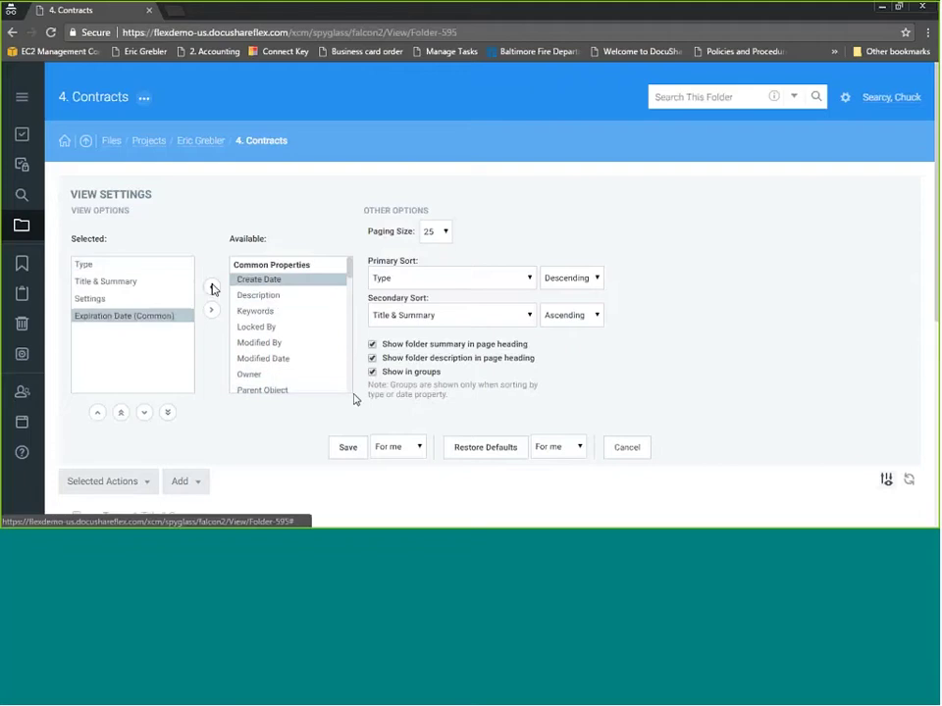
{"action": "left_click", "coordinate": [349, 448]}
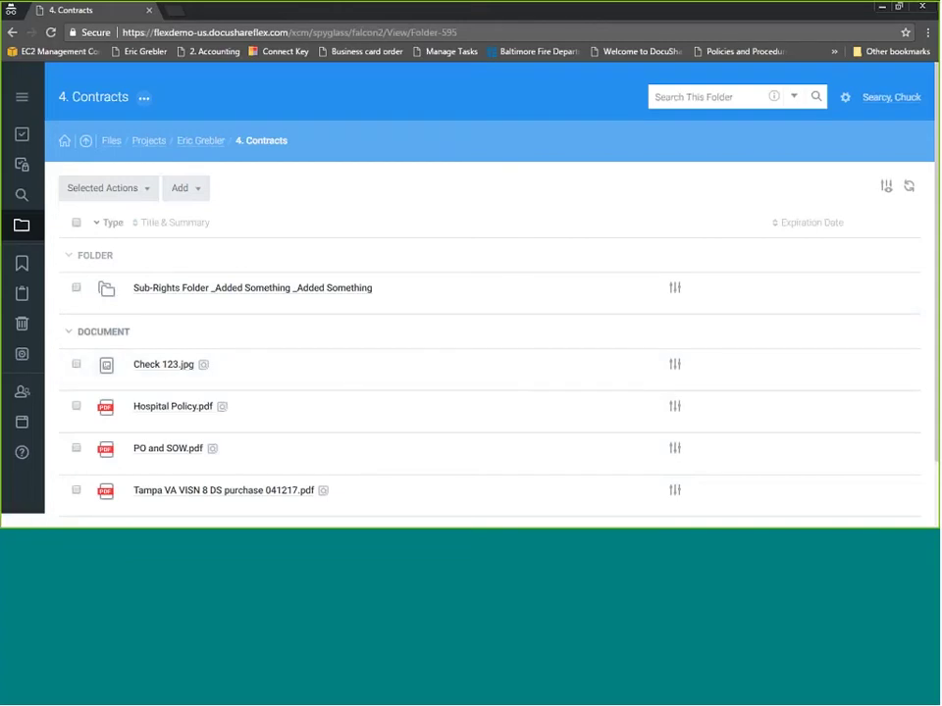
Step: Restore the Contracts folder's default view settings for me
{"action": "left_click", "coordinate": [886, 187]}
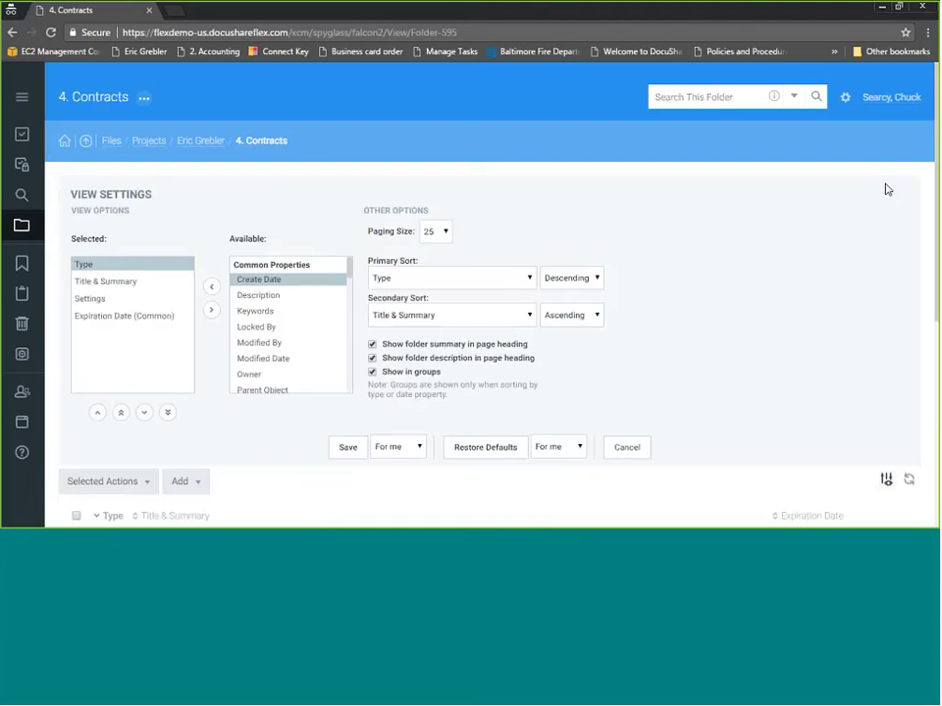
{"action": "left_click", "coordinate": [486, 448]}
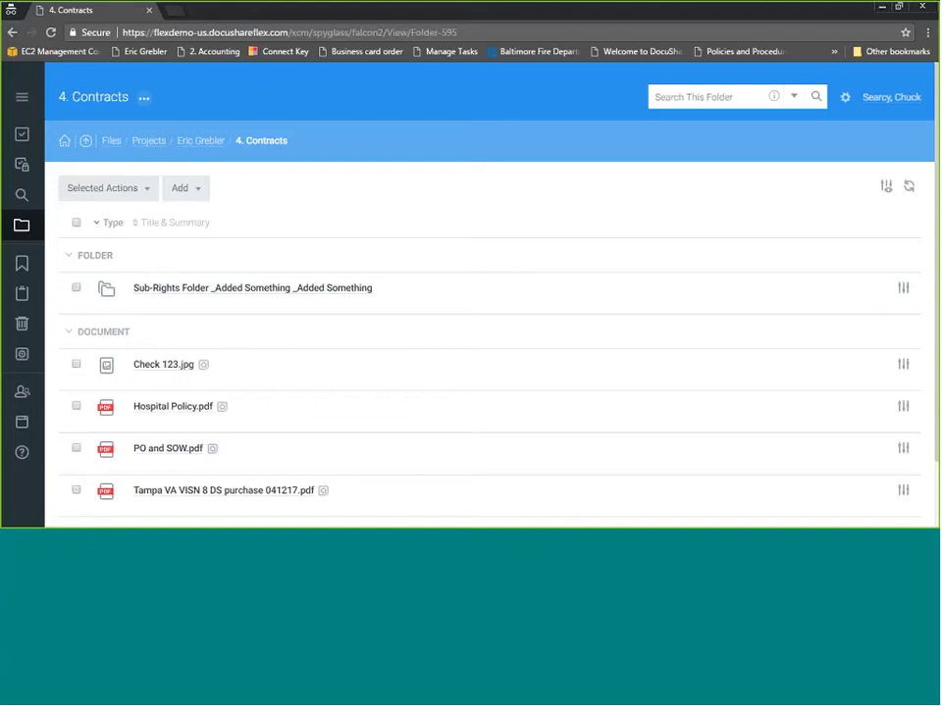
Step: Open the Sub-Rights Folder inside Contracts and save its page URL as a bookmark in the browser
{"action": "left_click_drag", "start_coordinate": [411, 32], "coordinate": [467, 33]}
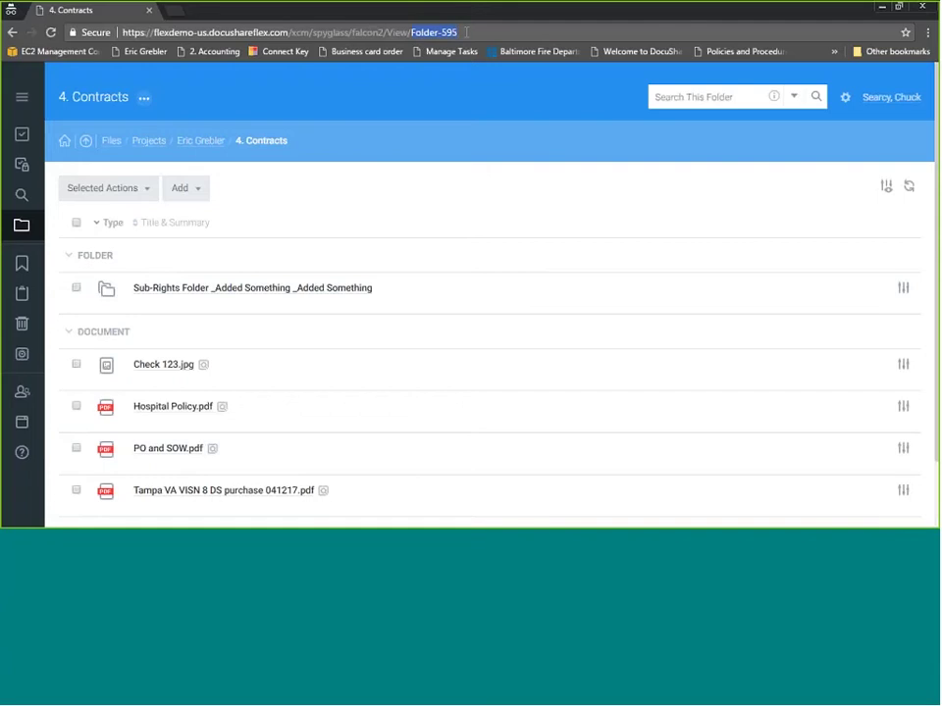
{"action": "left_click", "coordinate": [51, 32]}
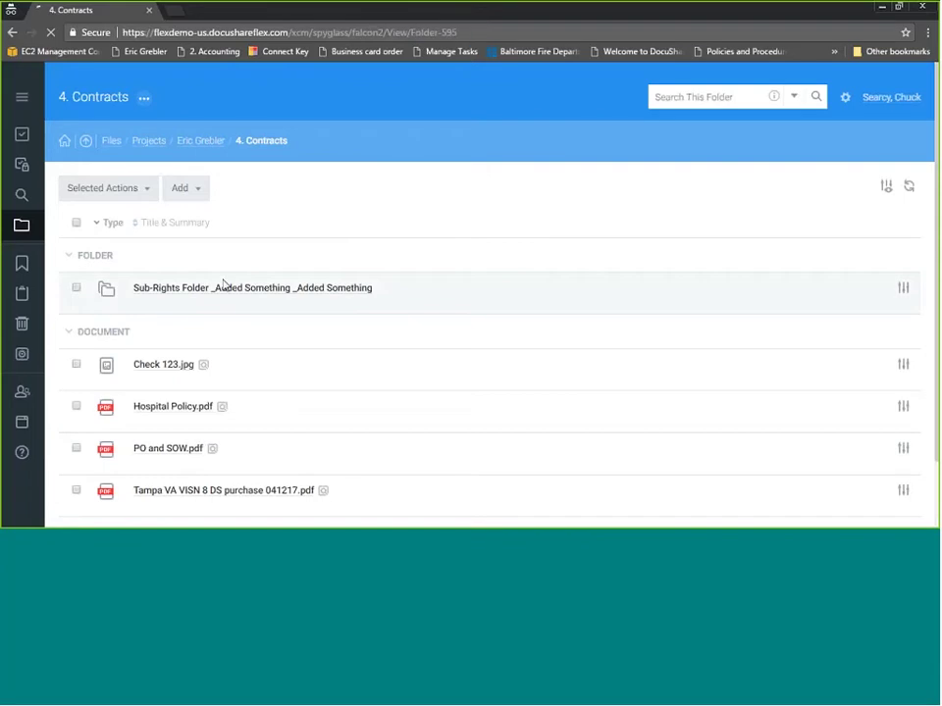
{"action": "left_click", "coordinate": [224, 287]}
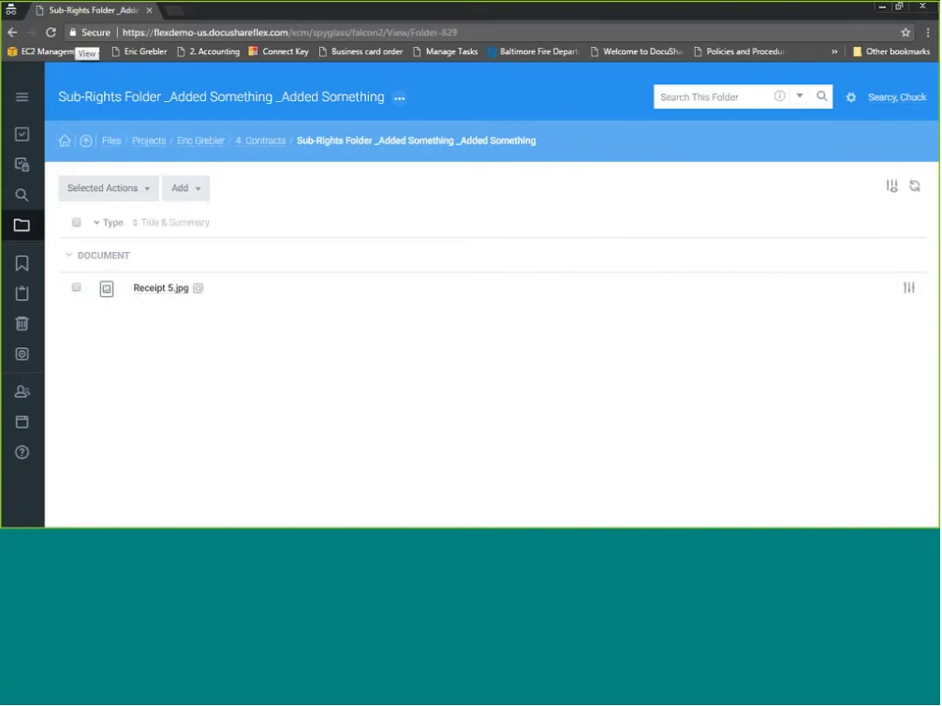
{"action": "left_click_drag", "start_coordinate": [72, 32], "coordinate": [116, 51]}
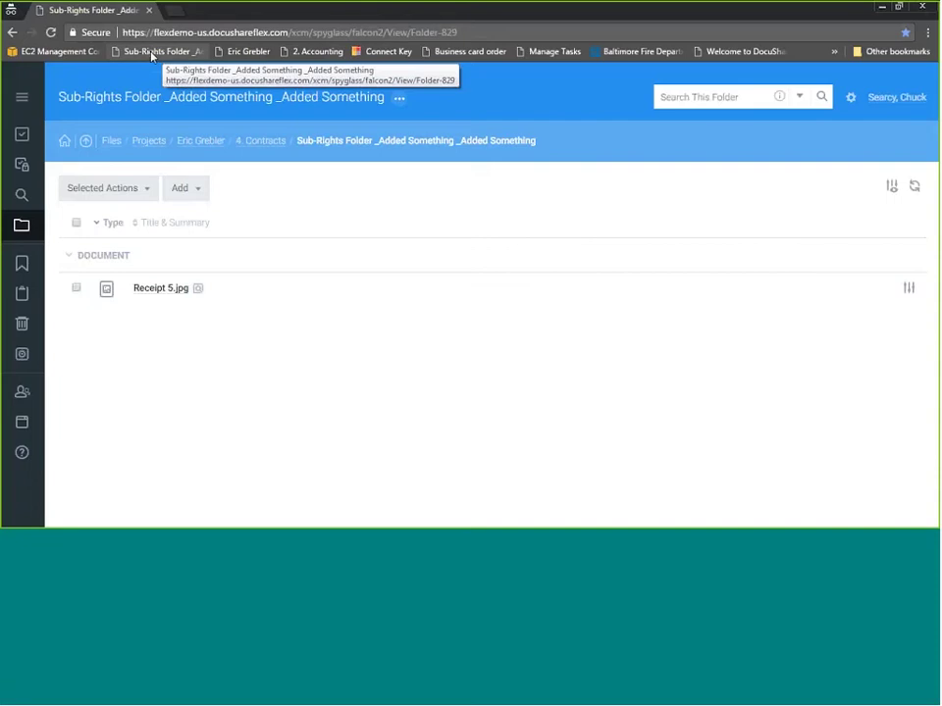
Step: Test the new Sub-Rights Folder browser bookmark from the parent demonstration folder and return to that folder
{"action": "left_click", "coordinate": [208, 144]}
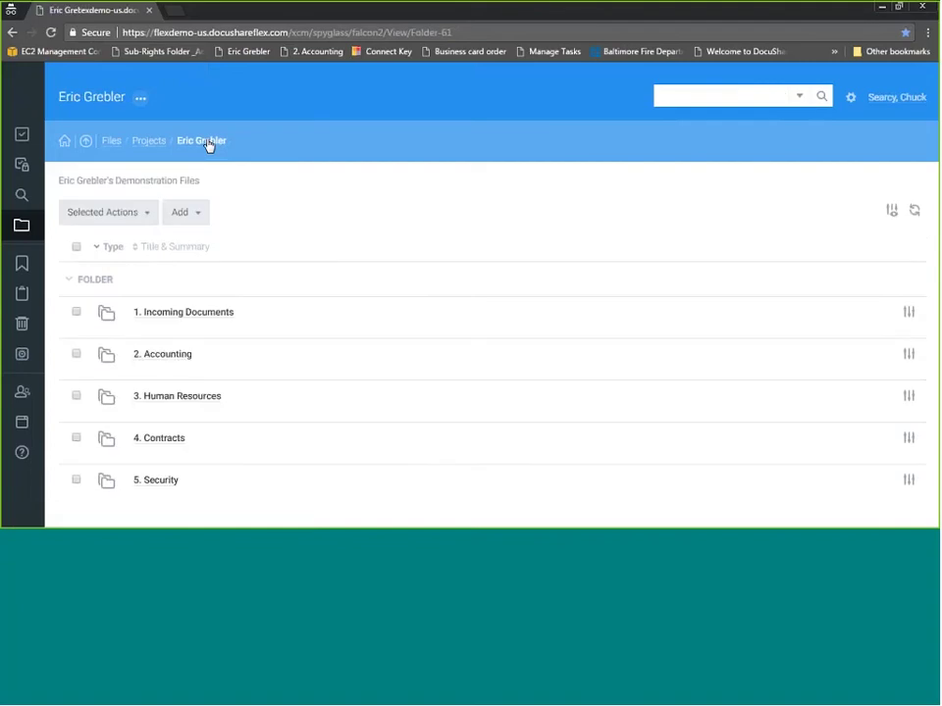
{"action": "left_click", "coordinate": [153, 53]}
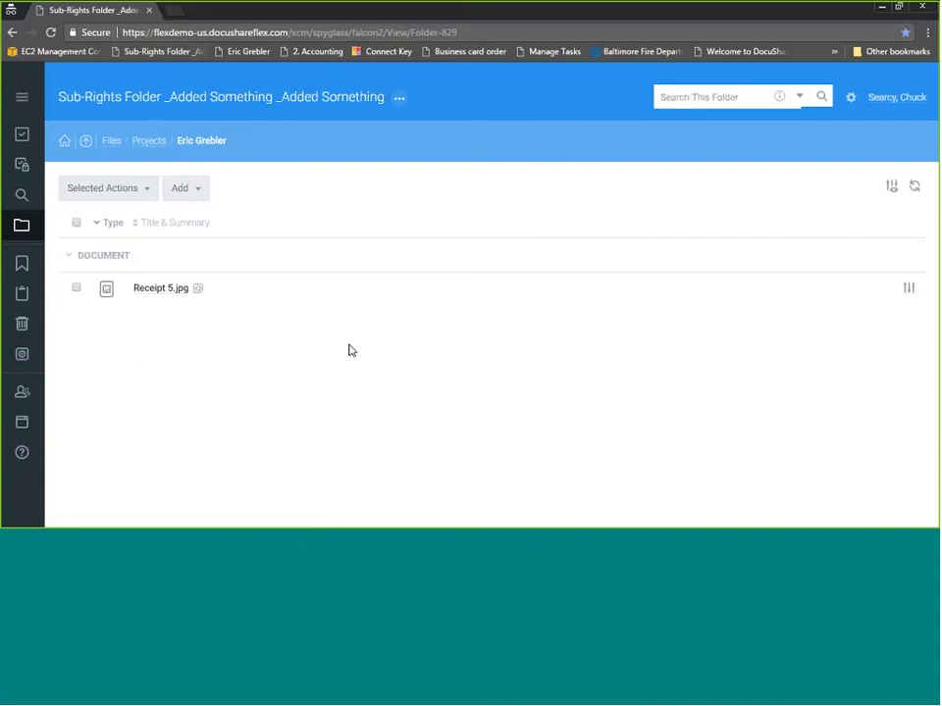
{"action": "left_click", "coordinate": [207, 144]}
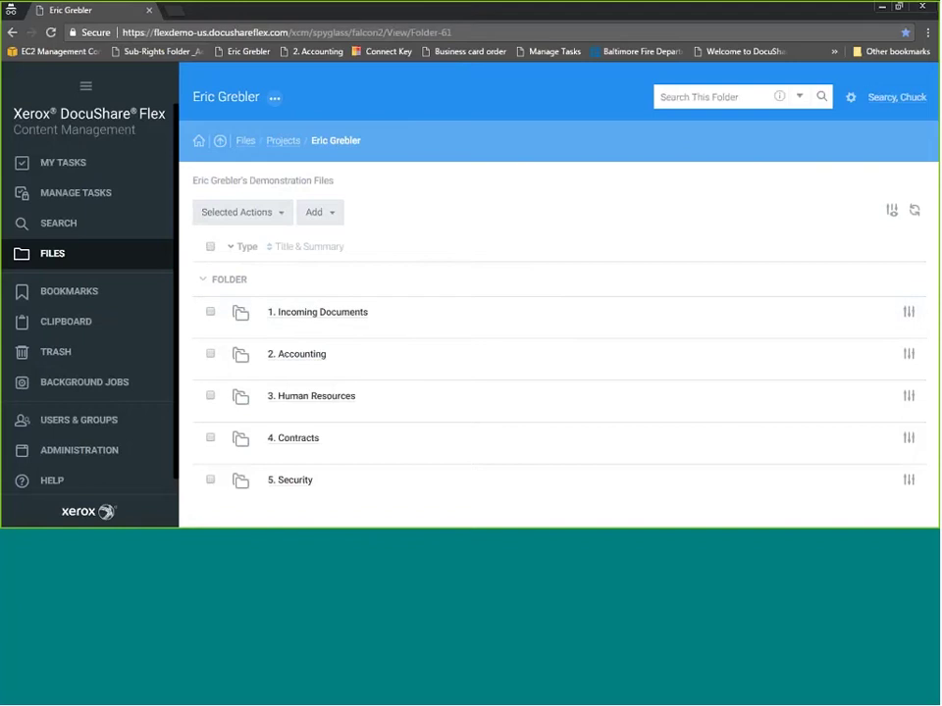
Step: Add the 5. Security folder to the DocuShare bookmarks and view the My Bookmarks list
{"action": "left_click", "coordinate": [210, 481]}
{"action": "left_click", "coordinate": [280, 221]}
{"action": "left_click", "coordinate": [261, 244]}
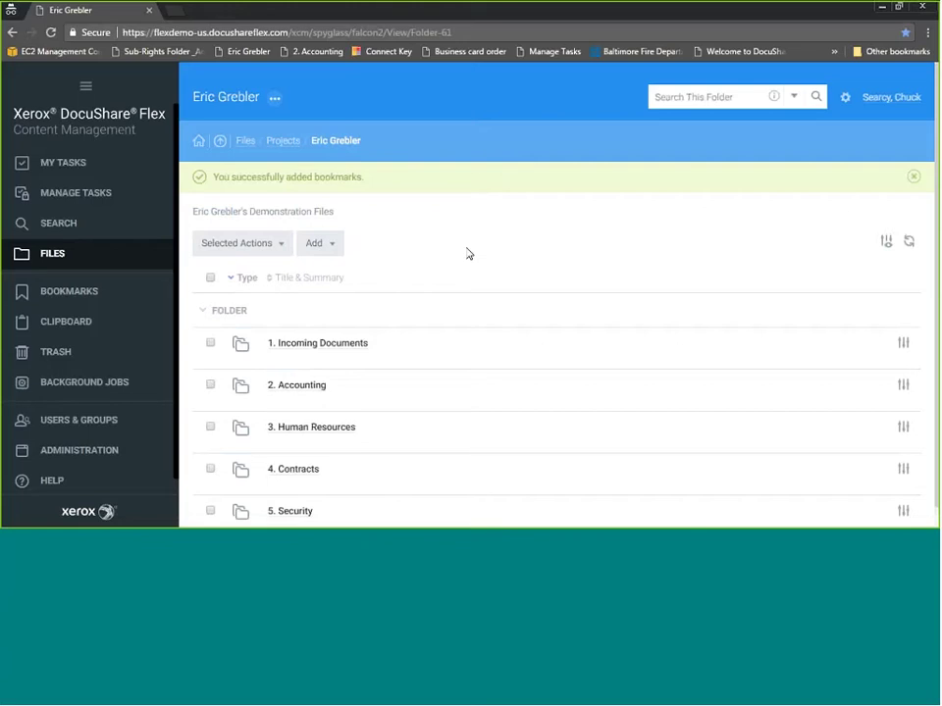
{"action": "left_click", "coordinate": [84, 294]}
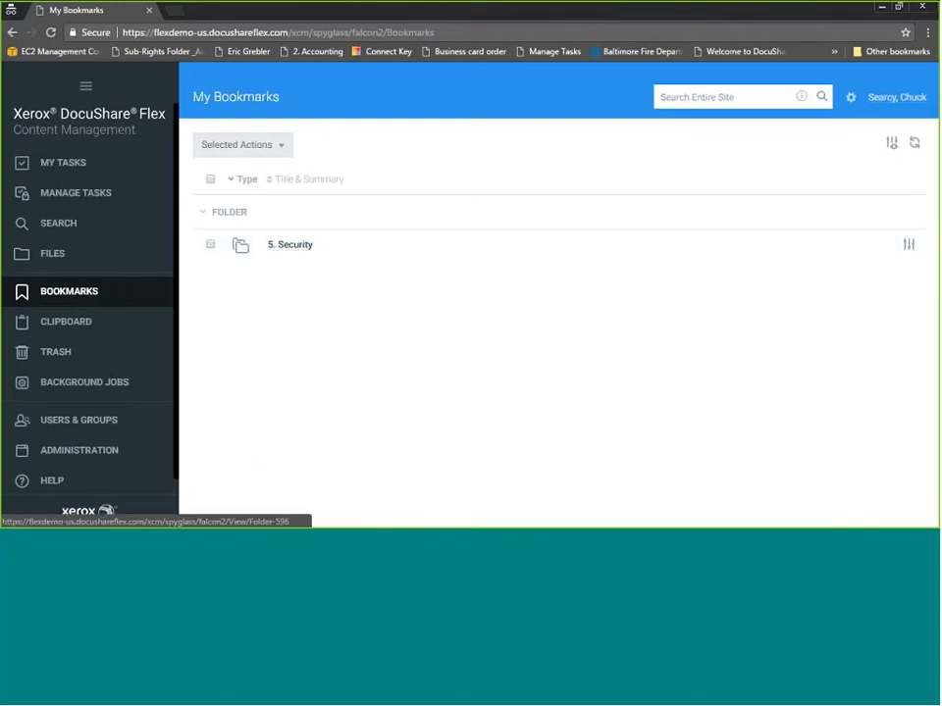
Step: Open the bookmarked Connect Key page and view its Invoices scan form
{"action": "left_click", "coordinate": [239, 52]}
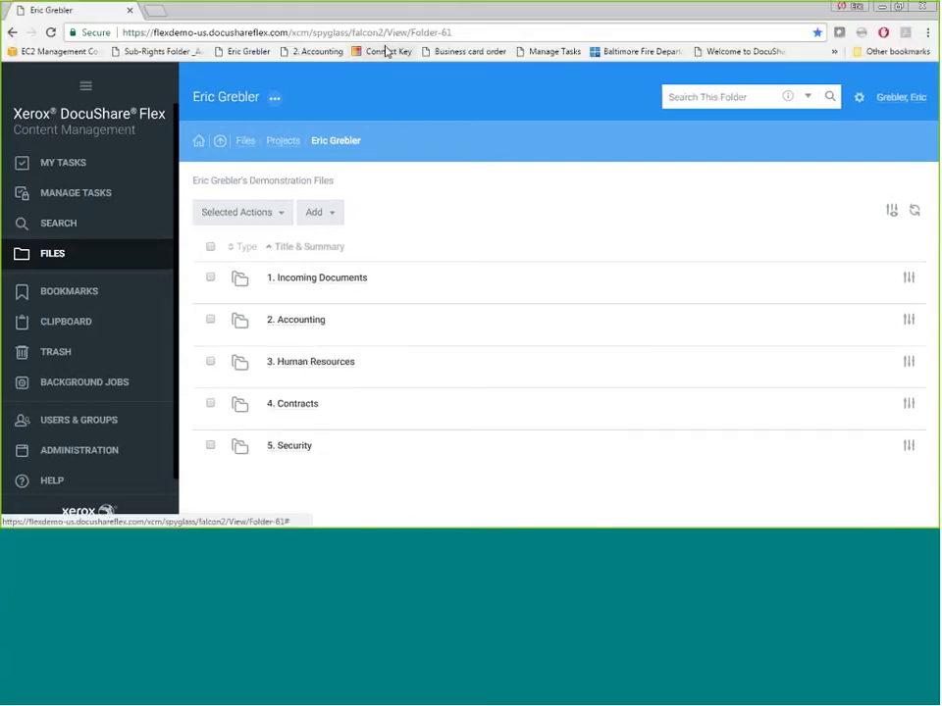
{"action": "left_click", "coordinate": [382, 59]}
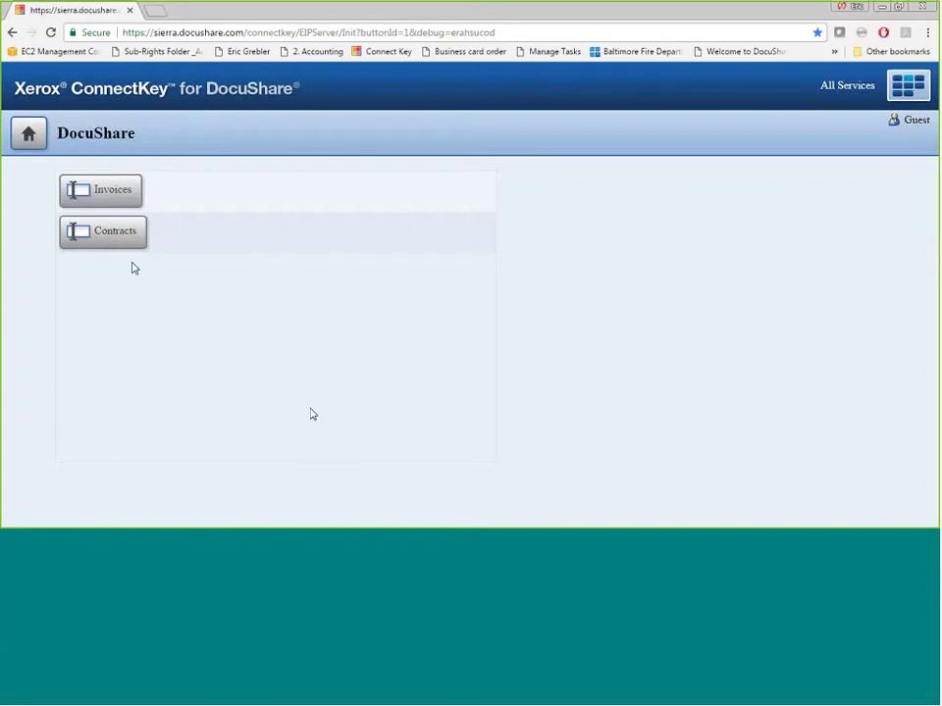
{"action": "left_click", "coordinate": [107, 193]}
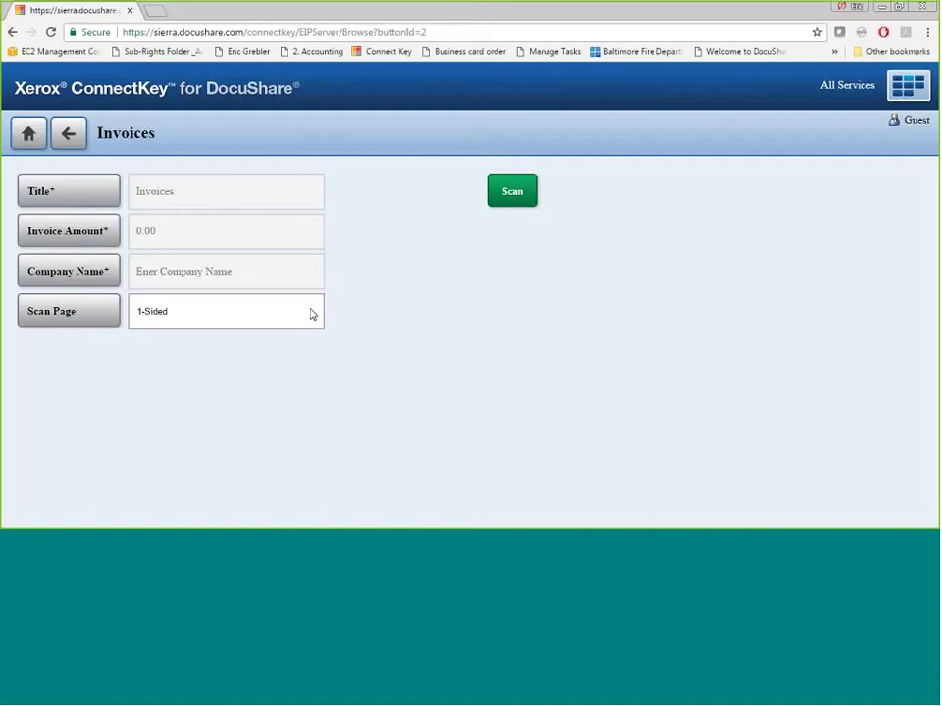
Step: Return to the bookmarked demonstration folder and open 1. Incoming Documents
{"action": "left_click", "coordinate": [248, 51]}
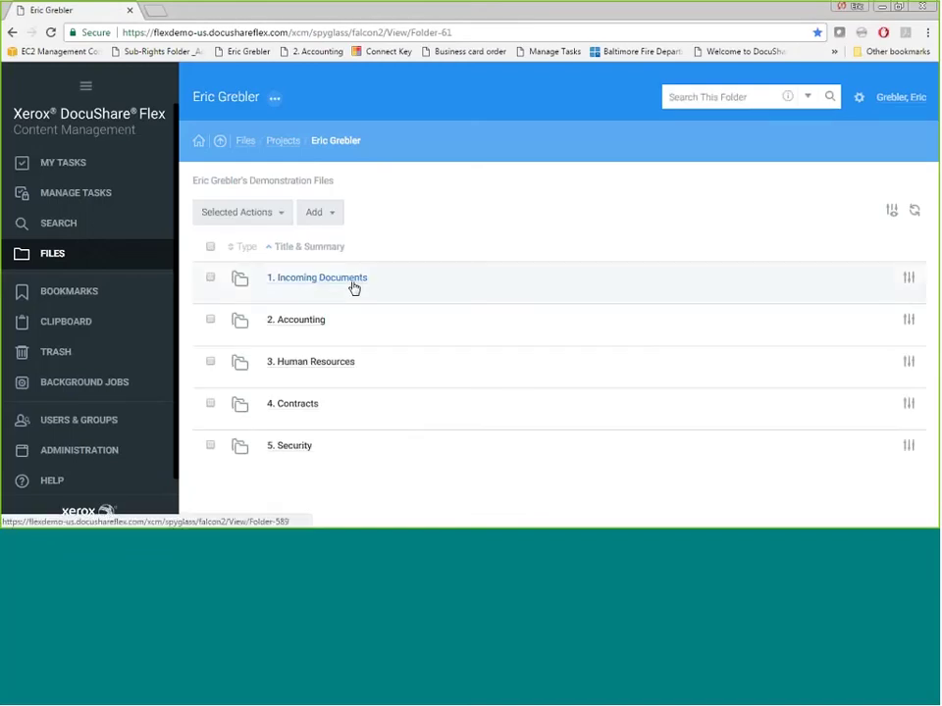
{"action": "left_click", "coordinate": [314, 283]}
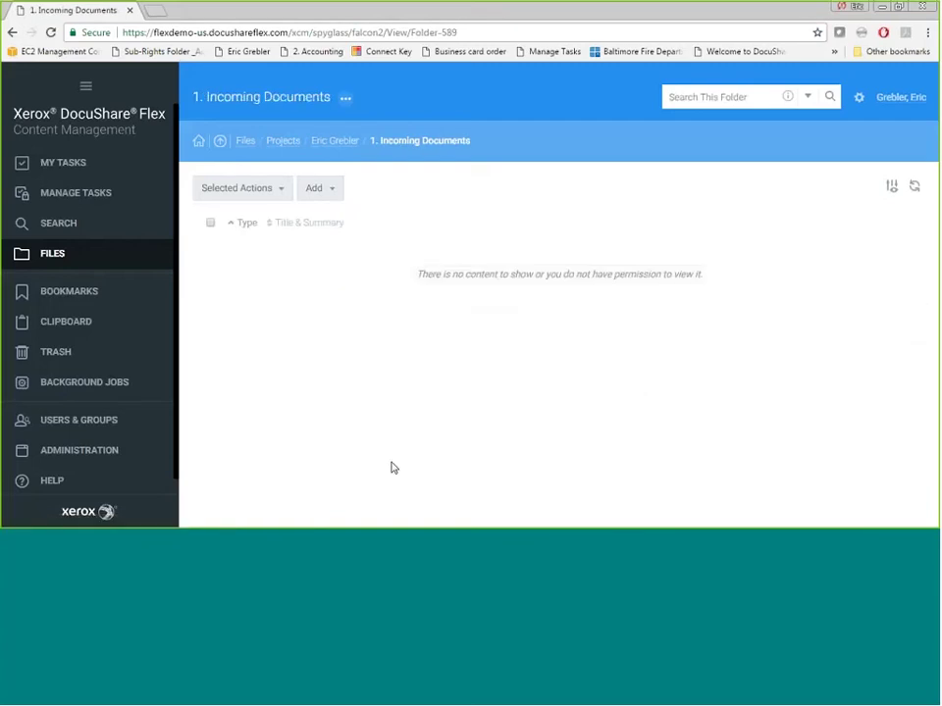
Step: Shrink the Incoming Documents browser window, minimize the other windows and place it beside the desktop files
{"action": "left_click", "coordinate": [898, 7]}
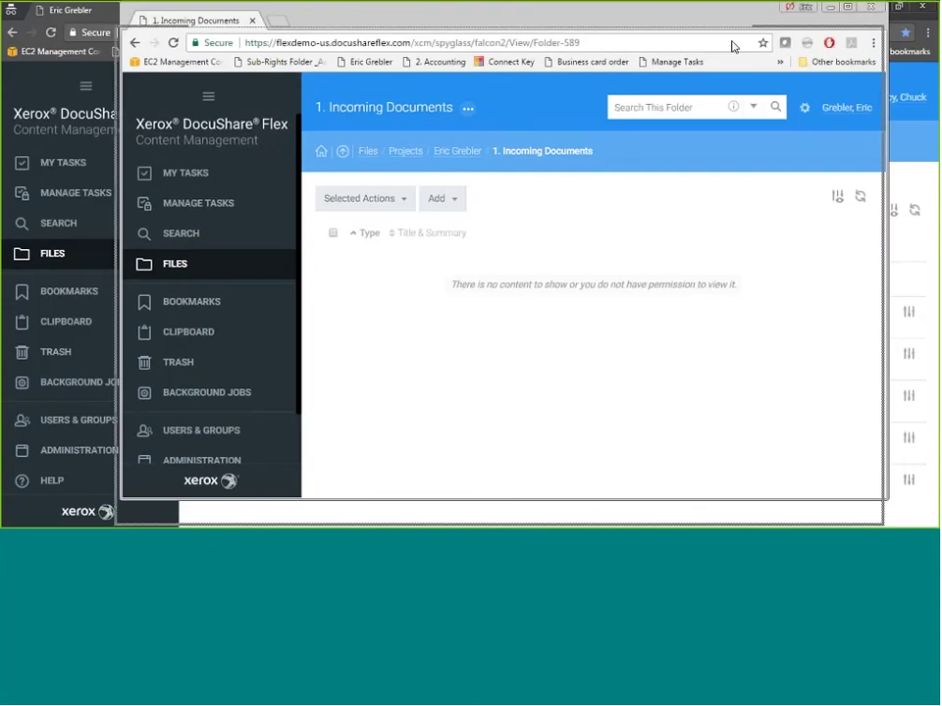
{"action": "left_click", "coordinate": [886, 7]}
{"action": "left_click", "coordinate": [886, 8]}
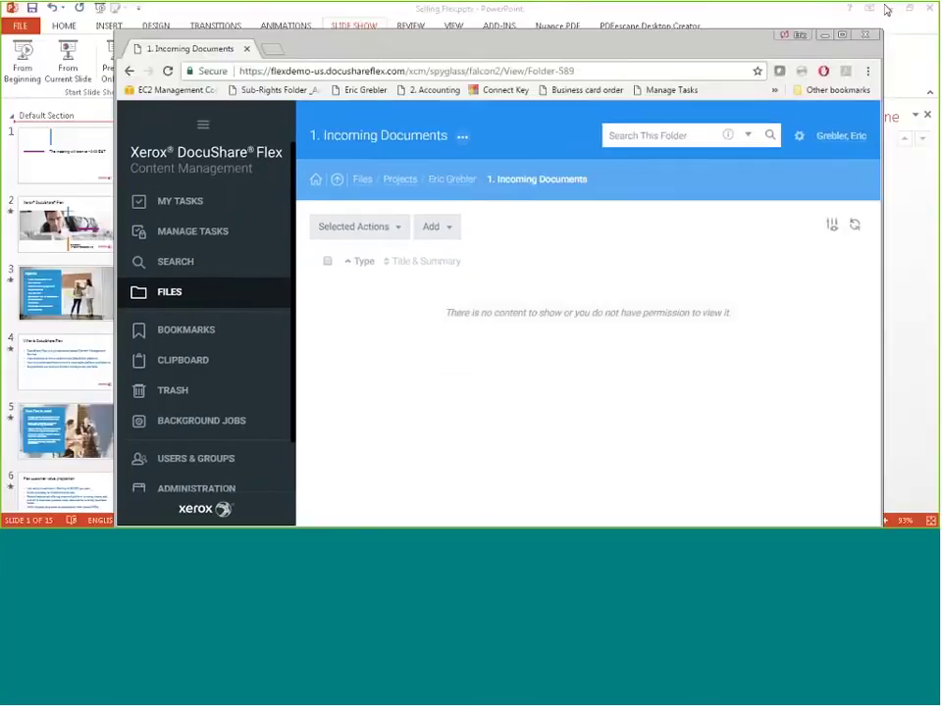
{"action": "left_click", "coordinate": [887, 9]}
{"action": "left_click_drag", "start_coordinate": [638, 44], "coordinate": [669, 31]}
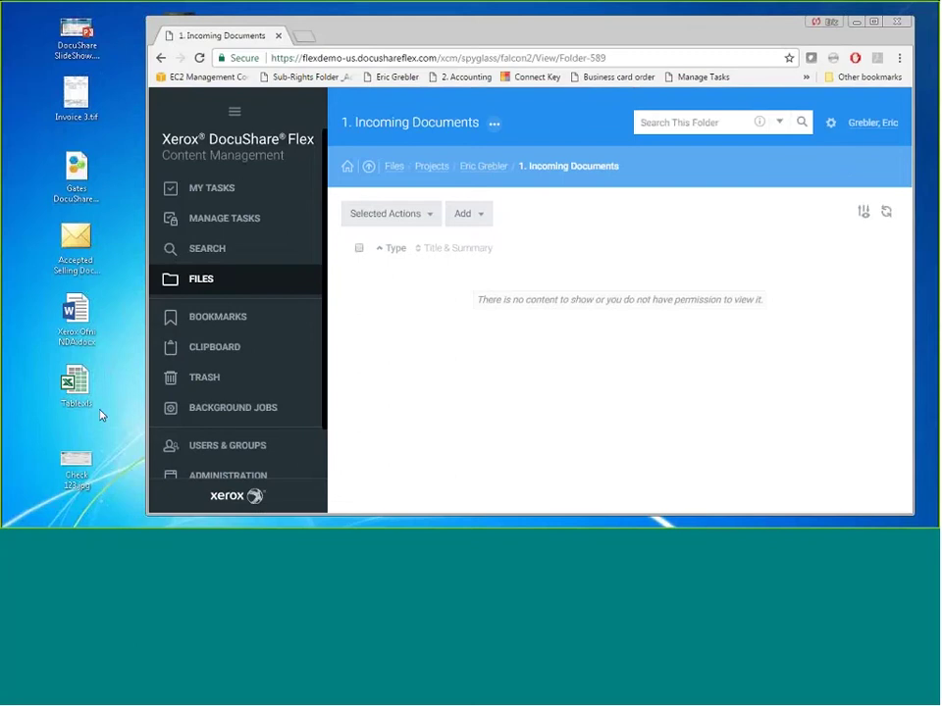
Step: Upload all the desktop files to the 1. Incoming Documents folder, maximize the browser and dismiss the upload message
{"action": "left_click_drag", "start_coordinate": [105, 8], "coordinate": [23, 503]}
{"action": "left_click_drag", "start_coordinate": [83, 330], "coordinate": [382, 339]}
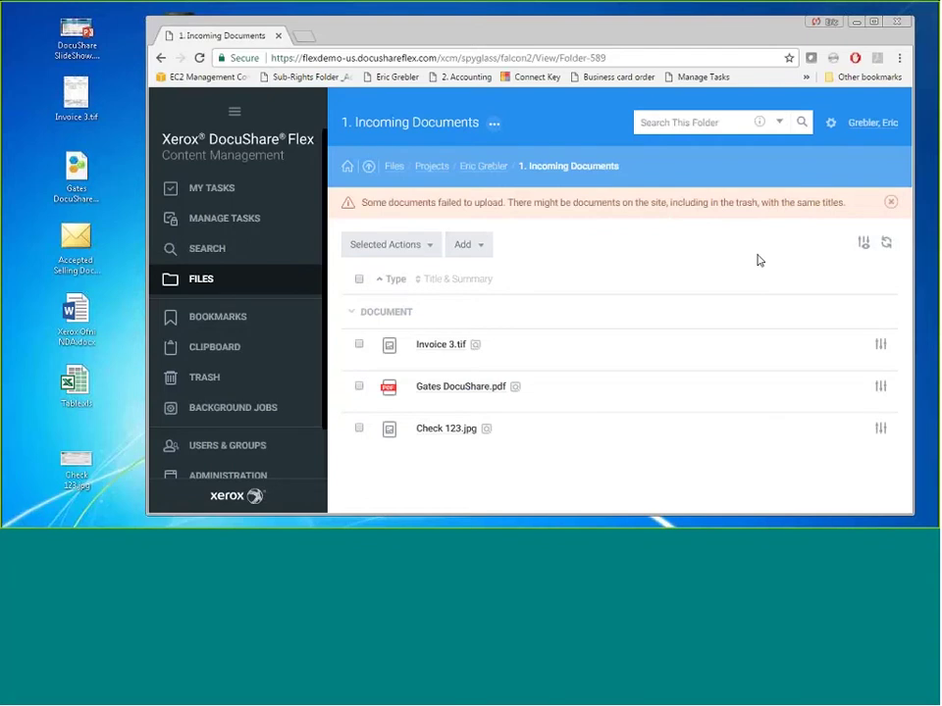
{"action": "left_click", "coordinate": [873, 21]}
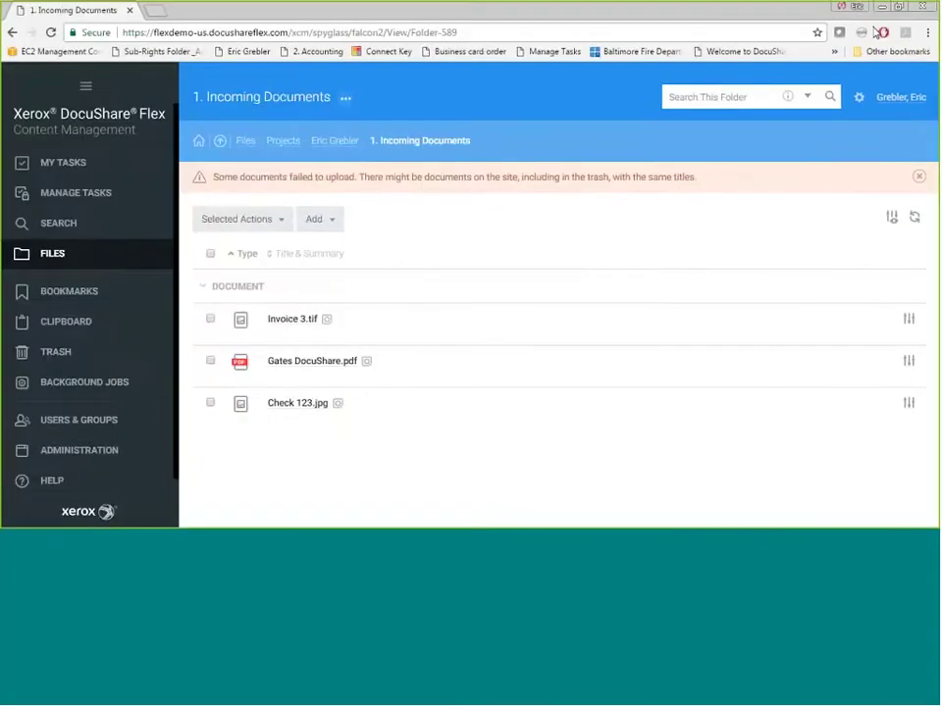
{"action": "left_click", "coordinate": [920, 179]}
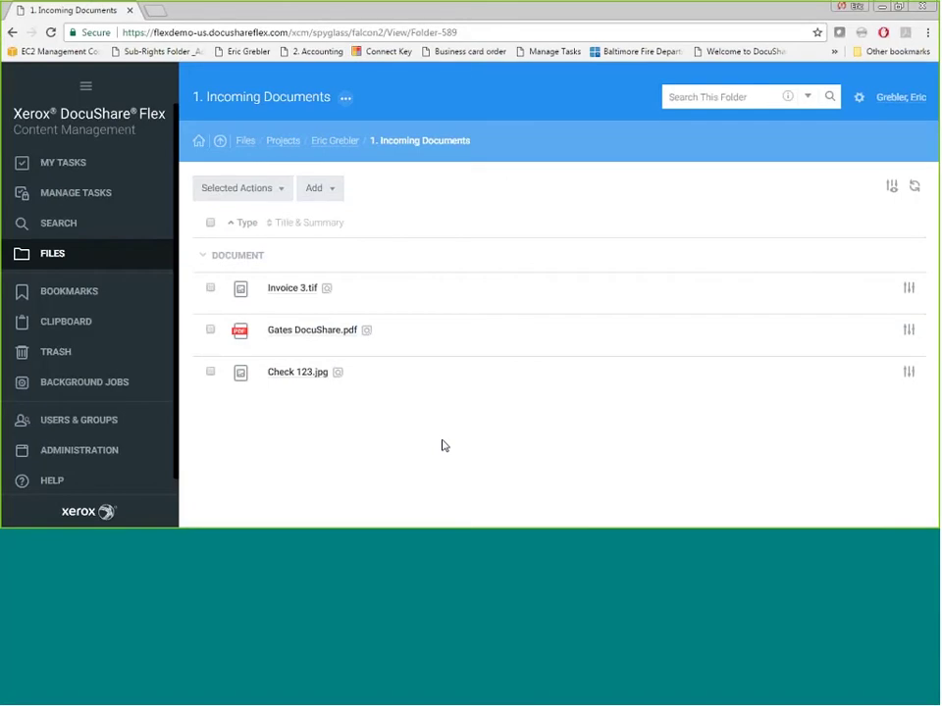
Step: Open the form for adding a document to 1. Incoming Documents, examine its summary, keywords and author fields, and cancel it
{"action": "left_click", "coordinate": [336, 191]}
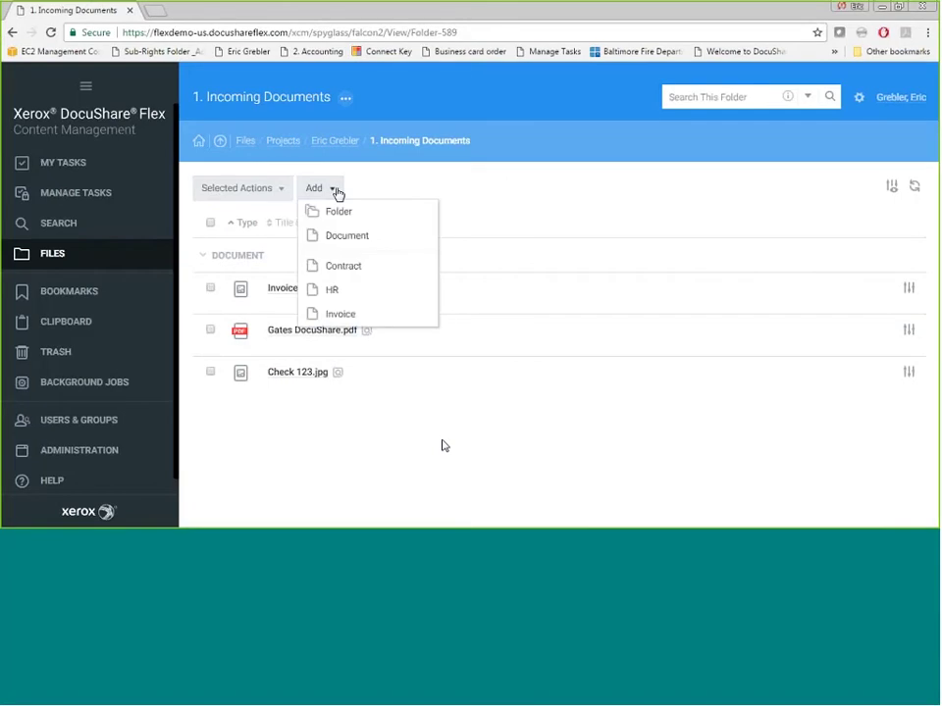
{"action": "left_click", "coordinate": [345, 240]}
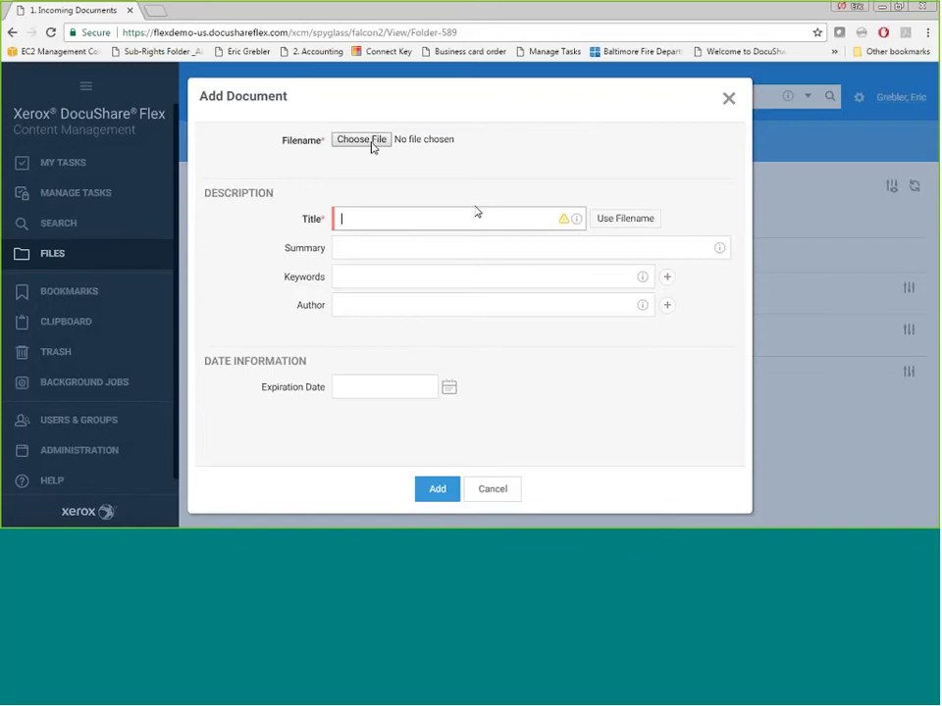
{"action": "left_click", "coordinate": [378, 247]}
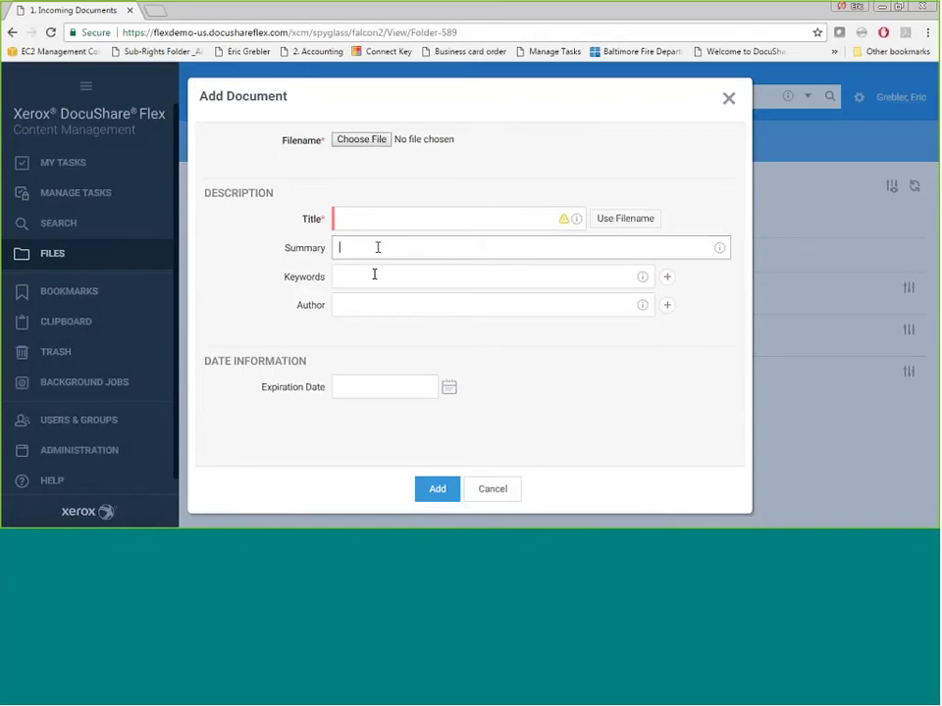
{"action": "left_click", "coordinate": [374, 275]}
{"action": "left_click", "coordinate": [369, 305]}
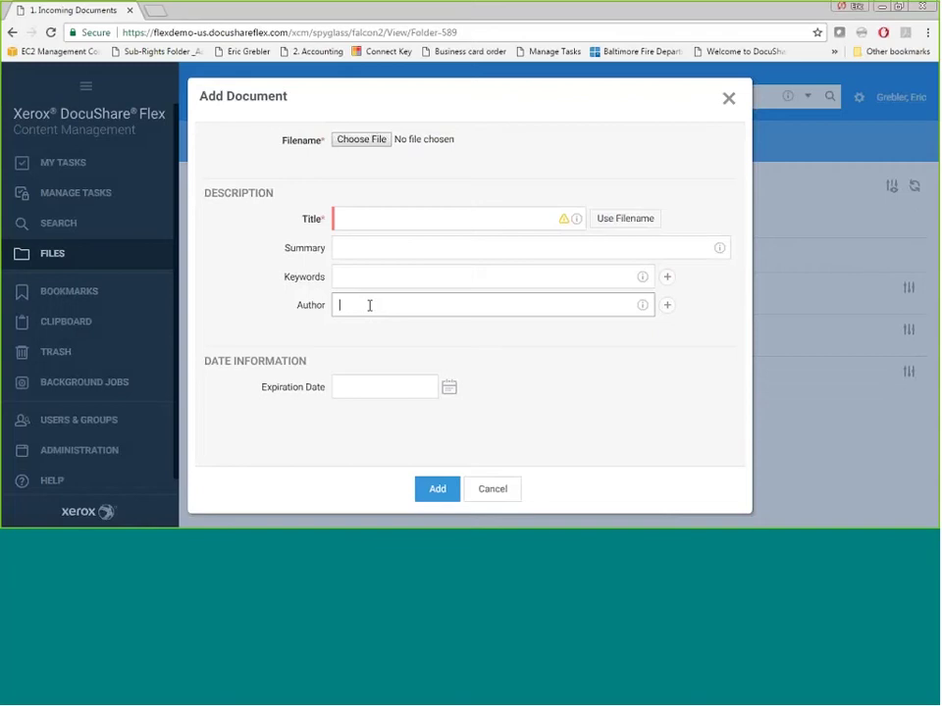
{"action": "left_click", "coordinate": [355, 270]}
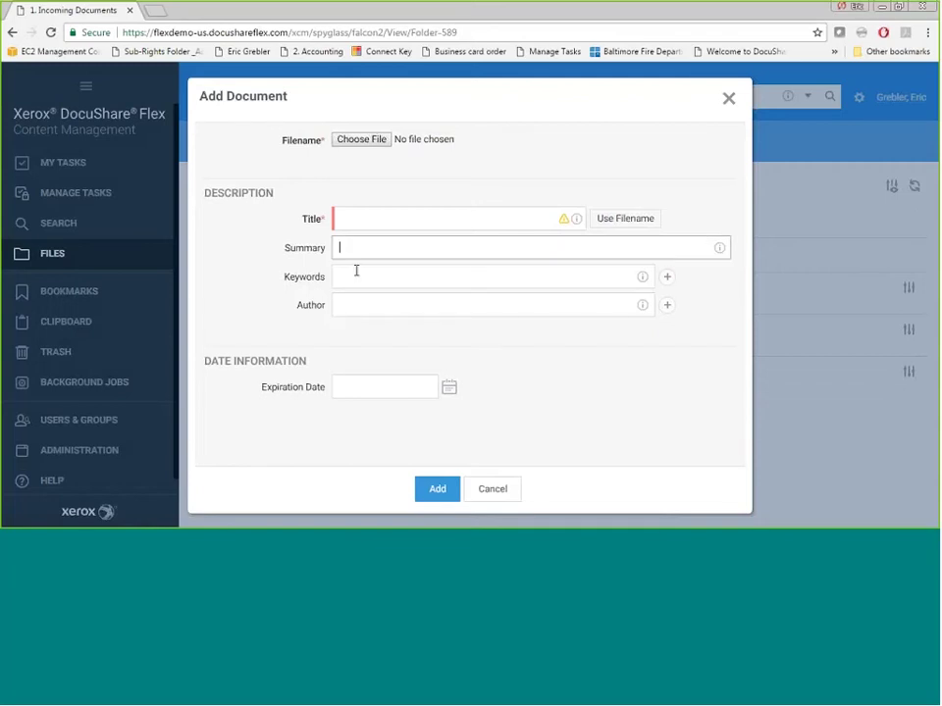
{"action": "left_click", "coordinate": [357, 308]}
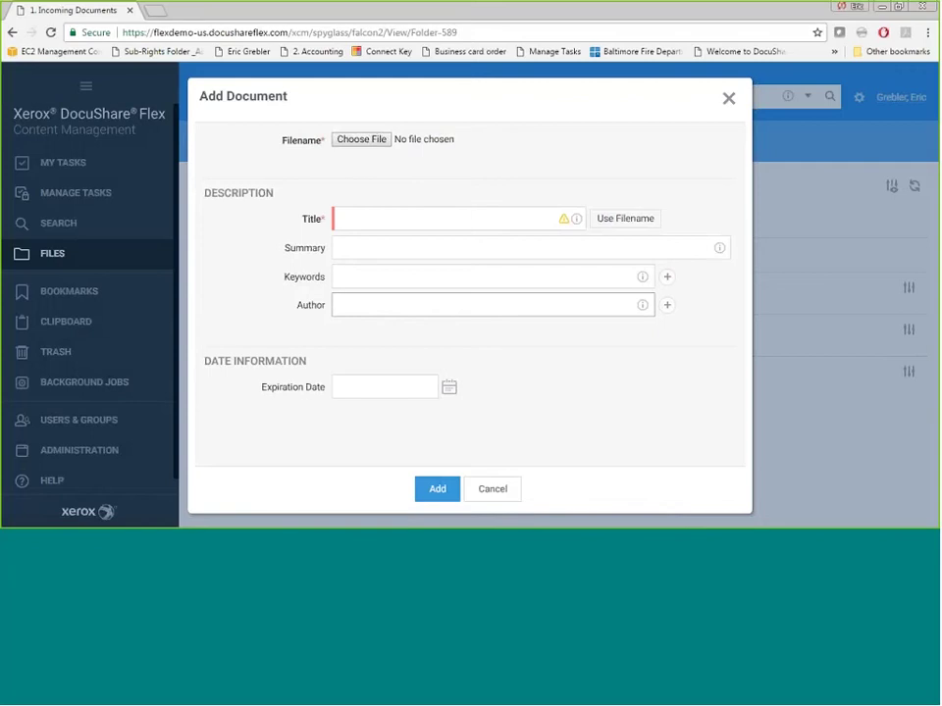
{"action": "left_click", "coordinate": [507, 490]}
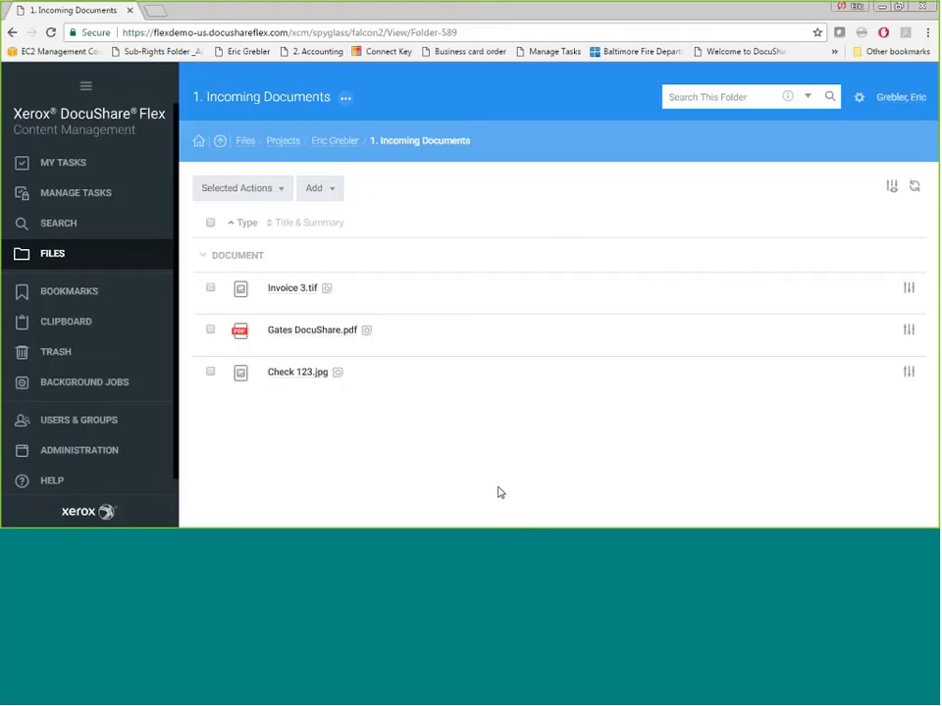
Step: Open the form for adding an invoice, examine its date, invoice number, PO number and amount fields, and cancel it
{"action": "left_click", "coordinate": [333, 191]}
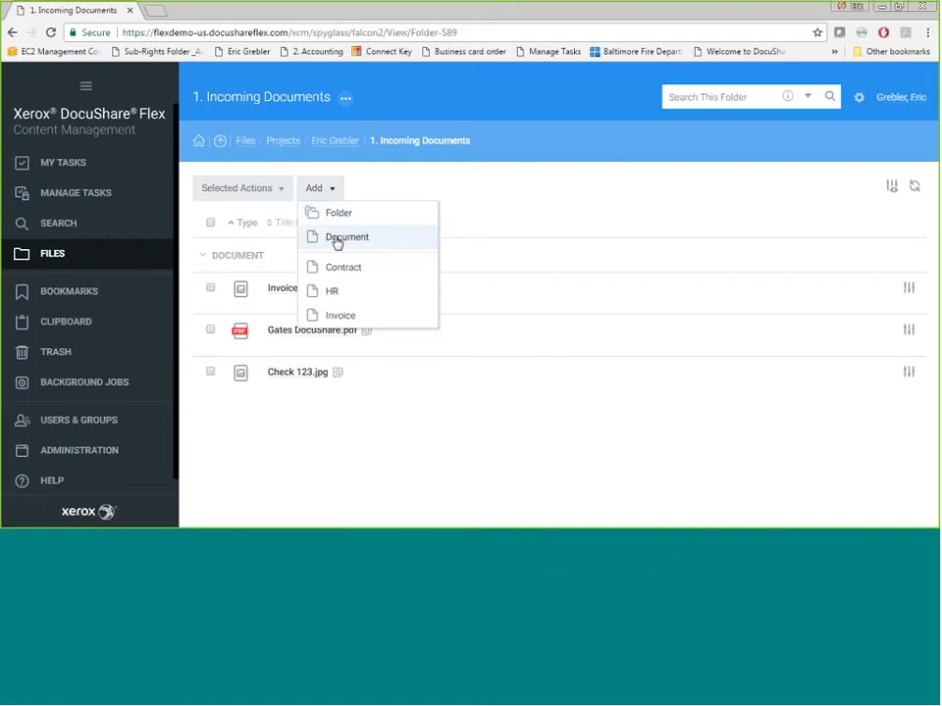
{"action": "left_click", "coordinate": [340, 316]}
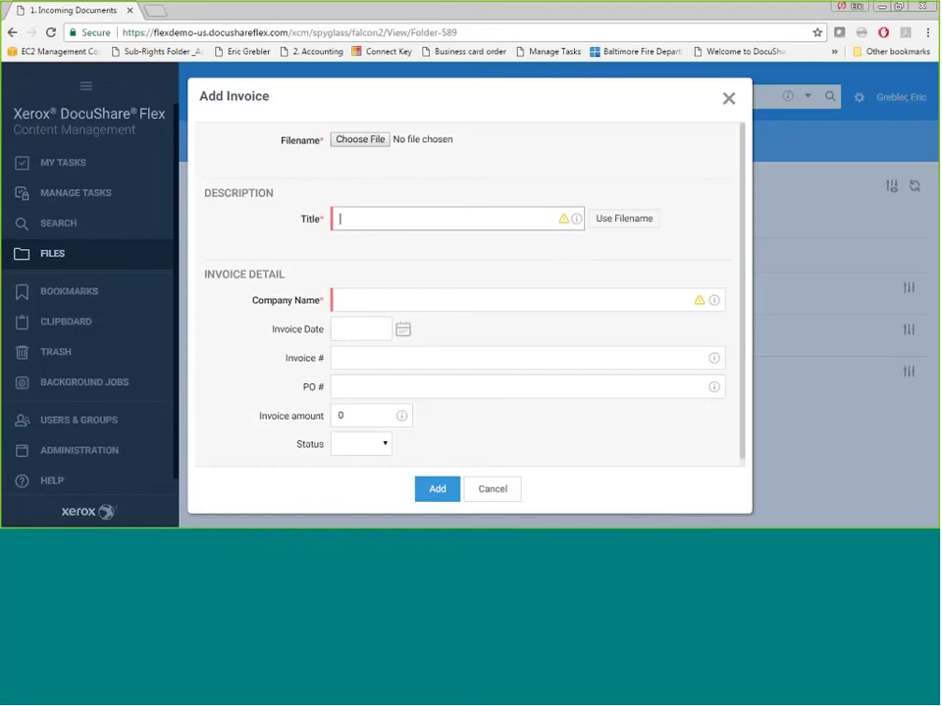
{"action": "left_click", "coordinate": [360, 329]}
{"action": "left_click", "coordinate": [355, 358]}
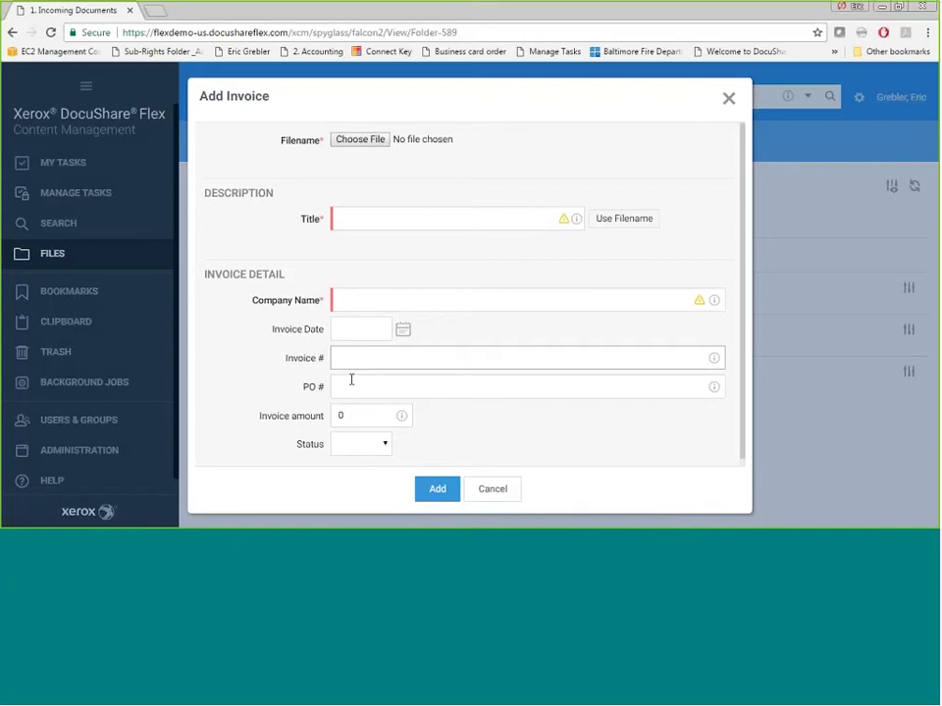
{"action": "left_click", "coordinate": [355, 391]}
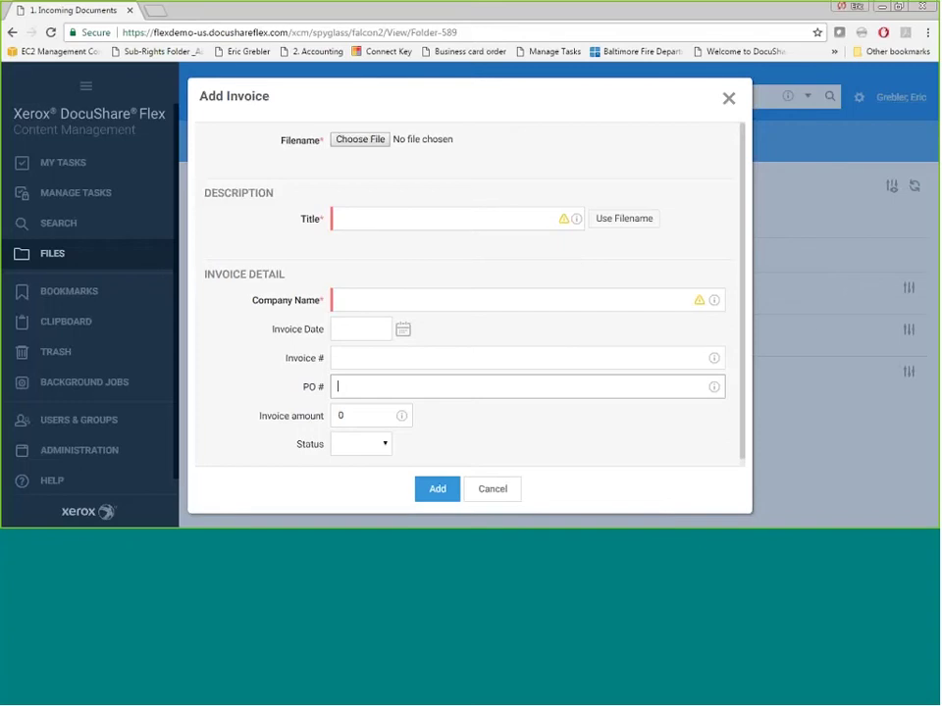
{"action": "key", "text": "Tab"}
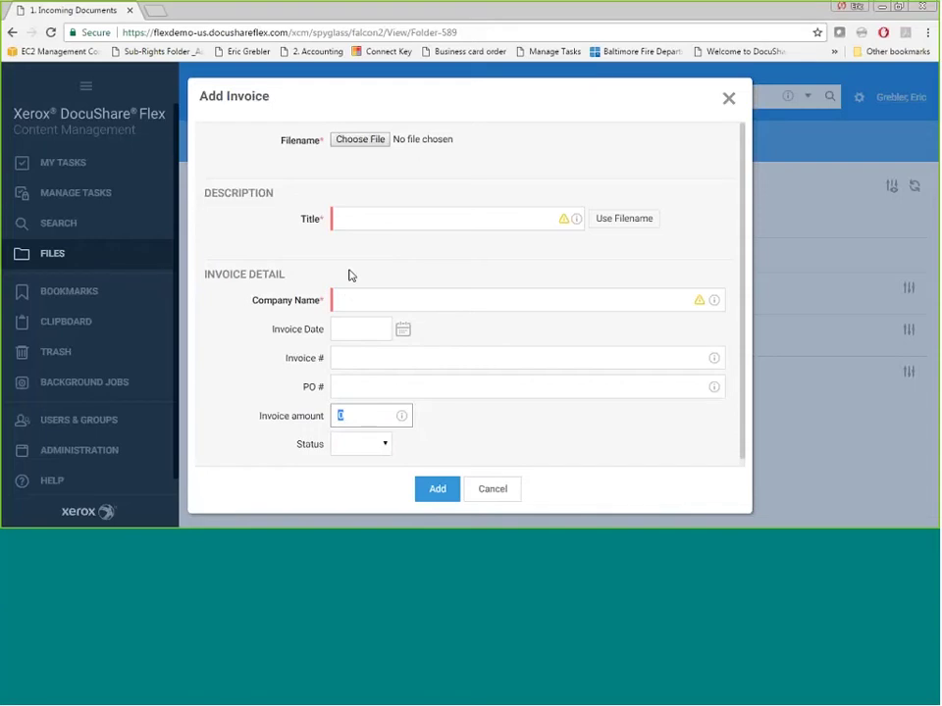
{"action": "left_click", "coordinate": [493, 488]}
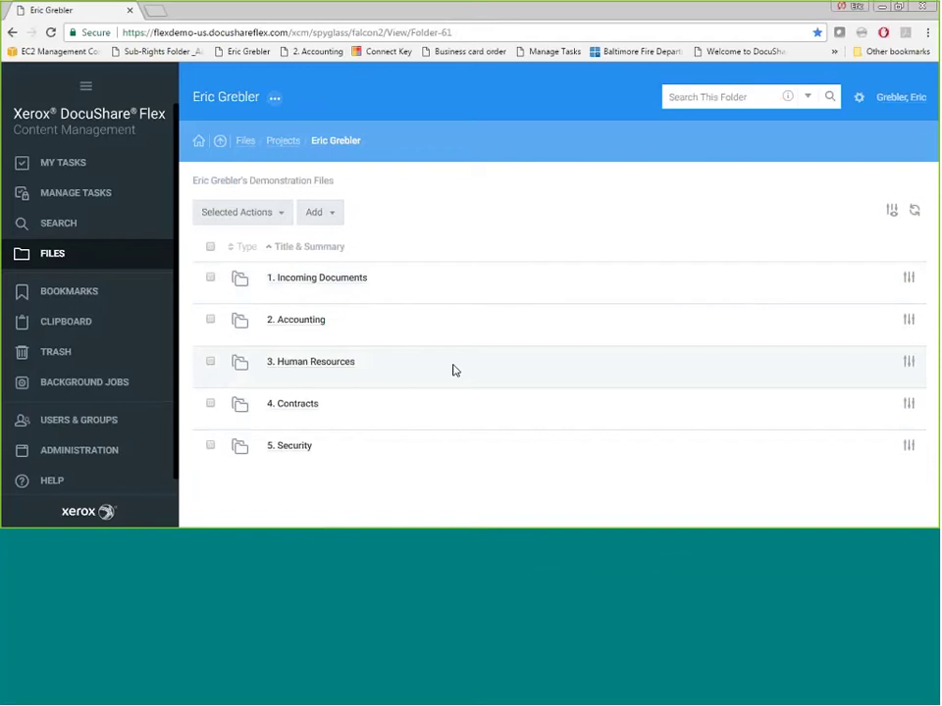
Step: Open the 4. Contracts folder from the demonstration folder and view Hospital Policy.pdf in the document viewer
{"action": "left_click", "coordinate": [310, 404]}
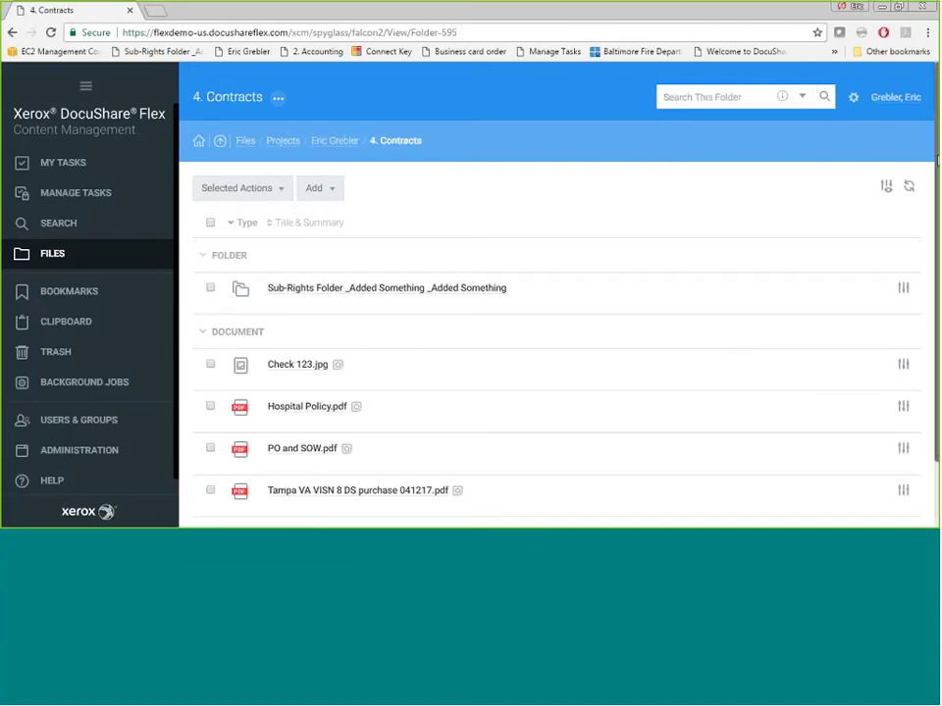
{"action": "left_click", "coordinate": [337, 365]}
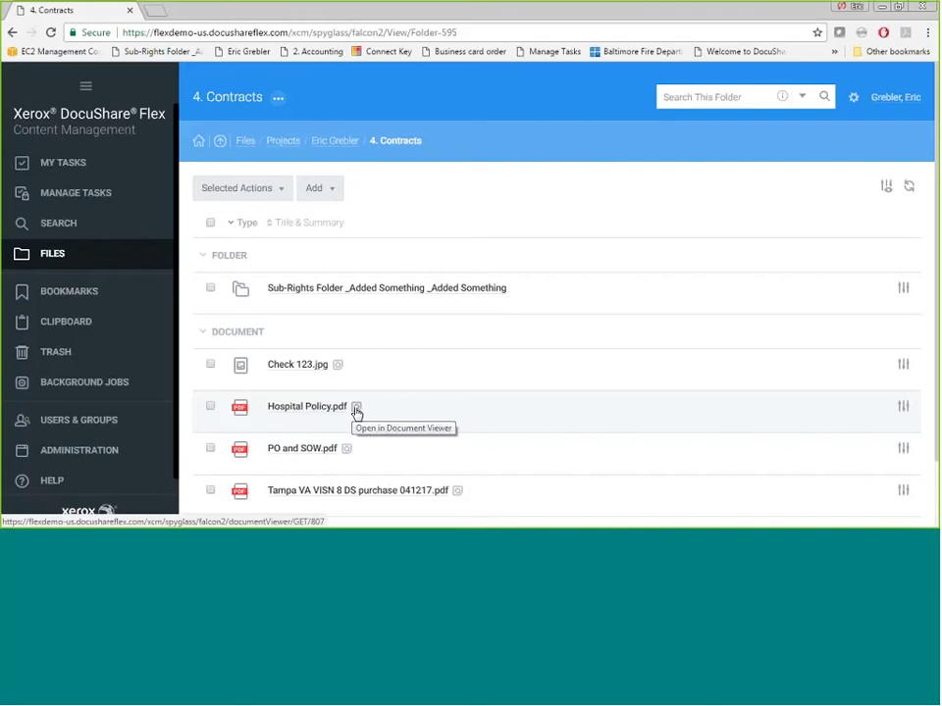
{"action": "left_click", "coordinate": [356, 408]}
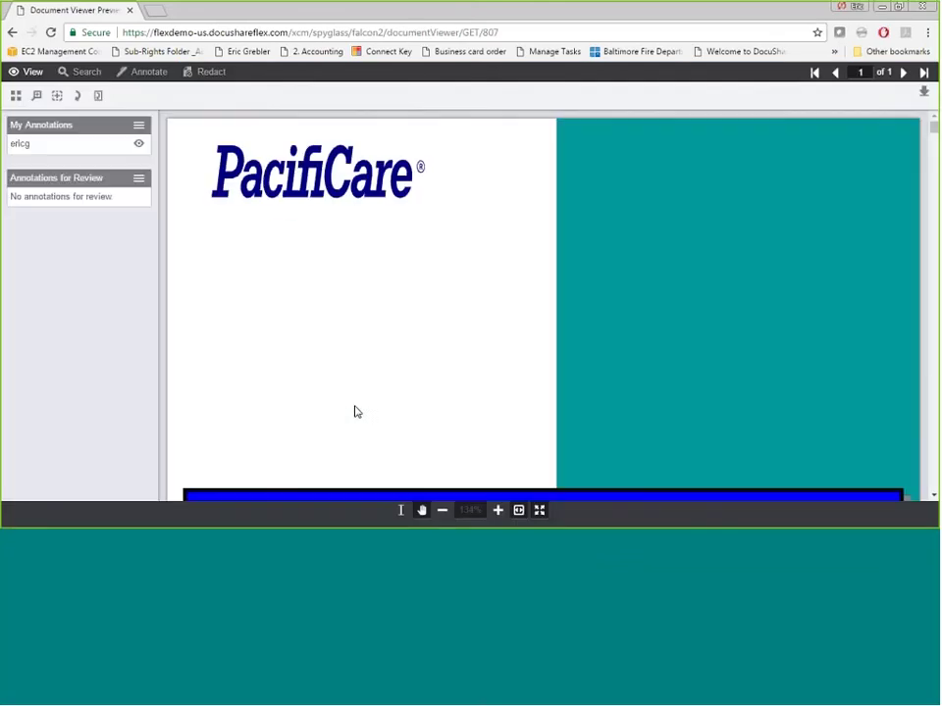
Step: Zoom the hospital policy manual out to 55% and start a text search within the document
{"action": "left_click", "coordinate": [444, 514]}
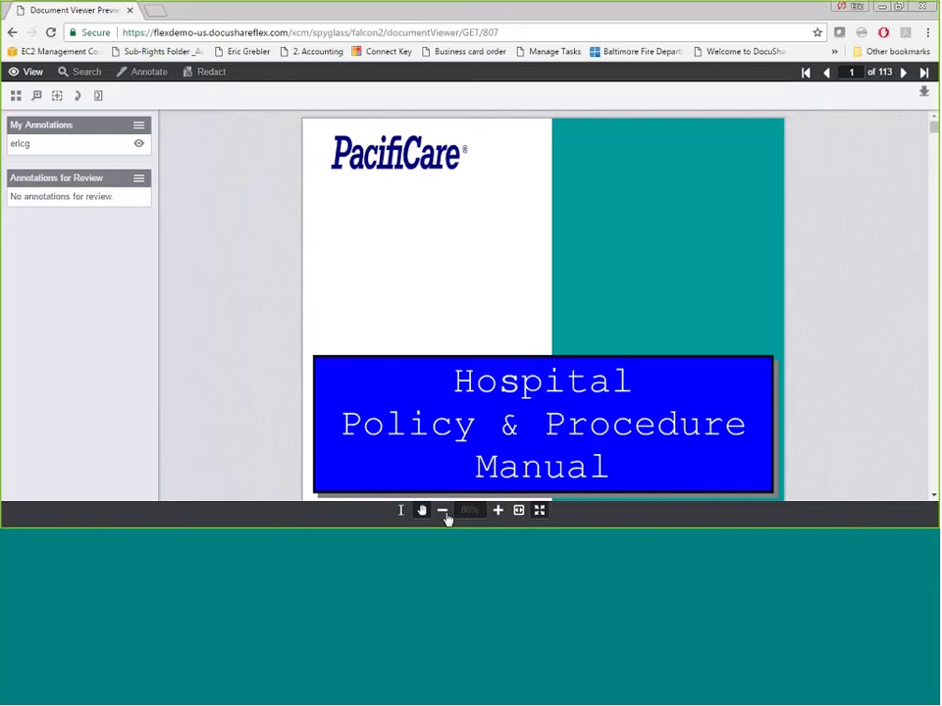
{"action": "left_click", "coordinate": [443, 514]}
{"action": "left_click", "coordinate": [444, 514]}
{"action": "left_click", "coordinate": [443, 514]}
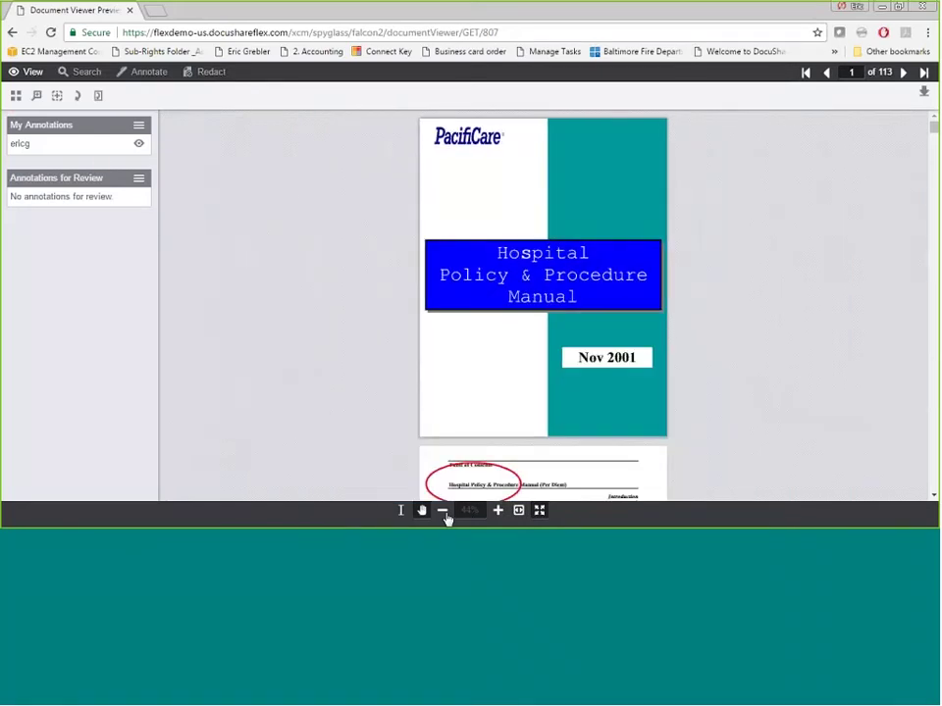
{"action": "left_click", "coordinate": [497, 511]}
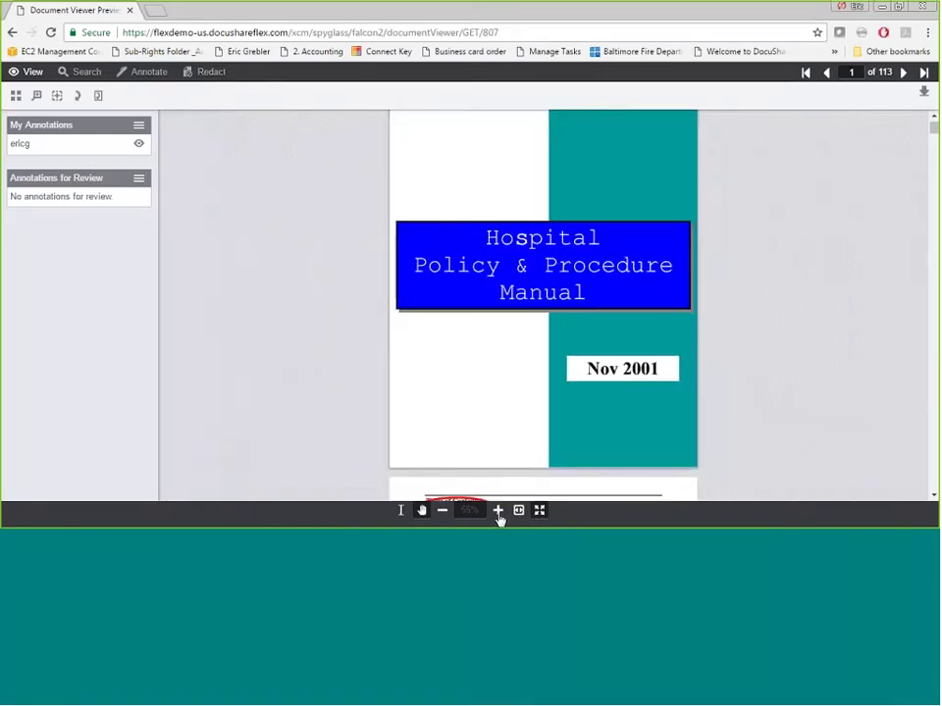
{"action": "left_click", "coordinate": [87, 72]}
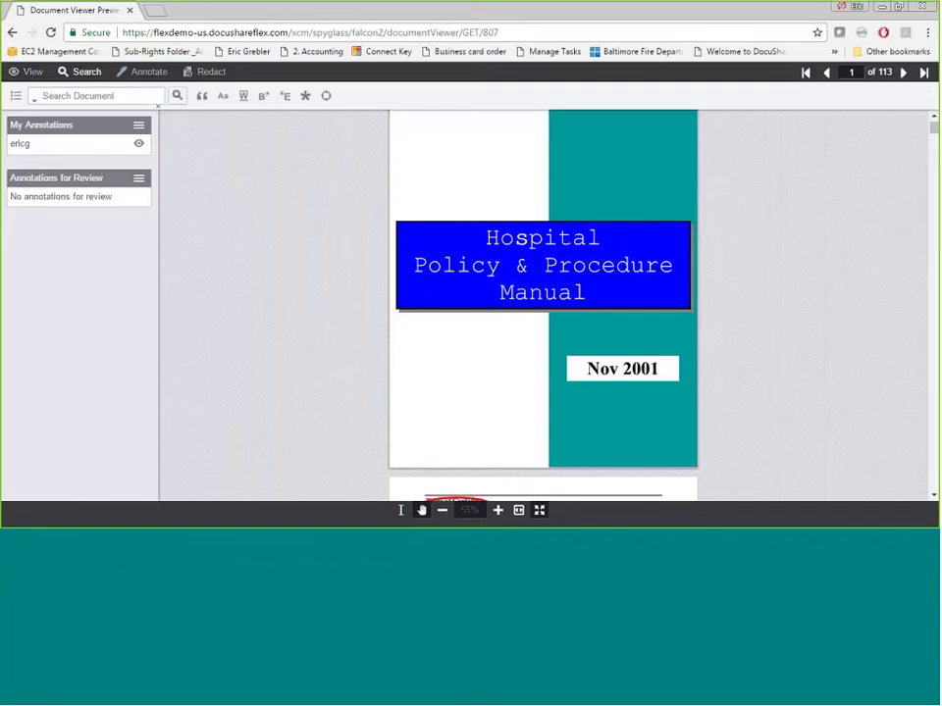
{"action": "left_click", "coordinate": [111, 97]}
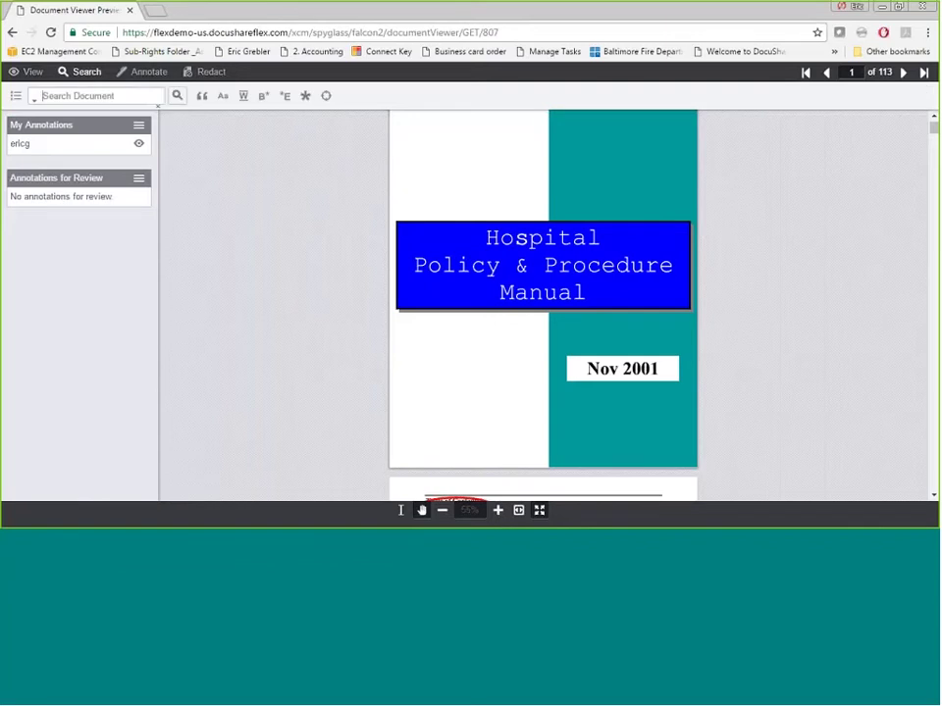
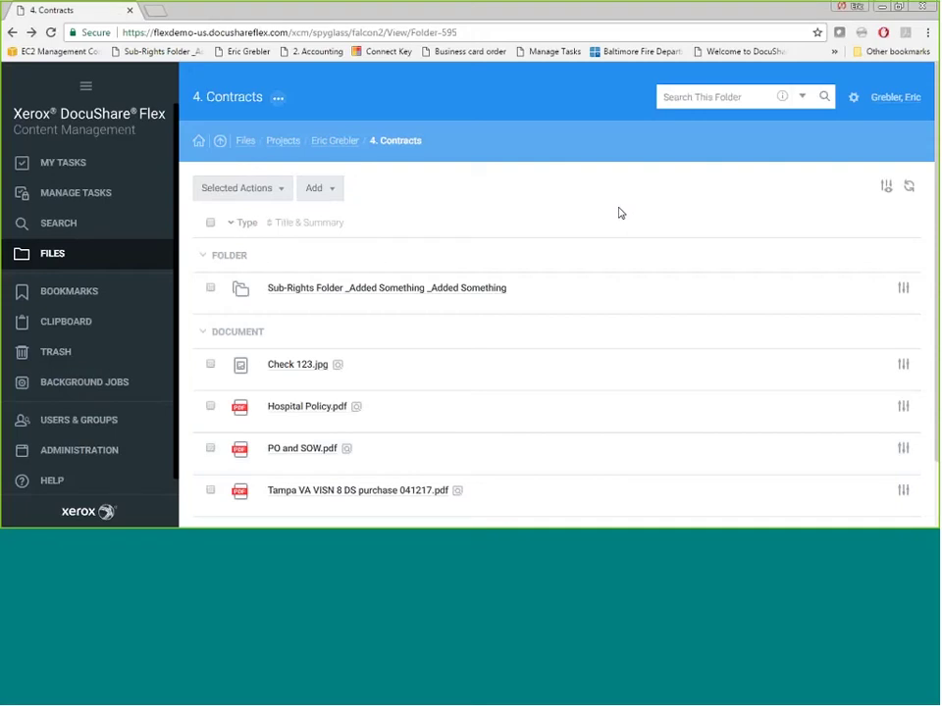
Step: Go to the 2. Accounting folder and show the related documents in the settings of Invoice.tif
{"action": "left_click", "coordinate": [332, 140]}
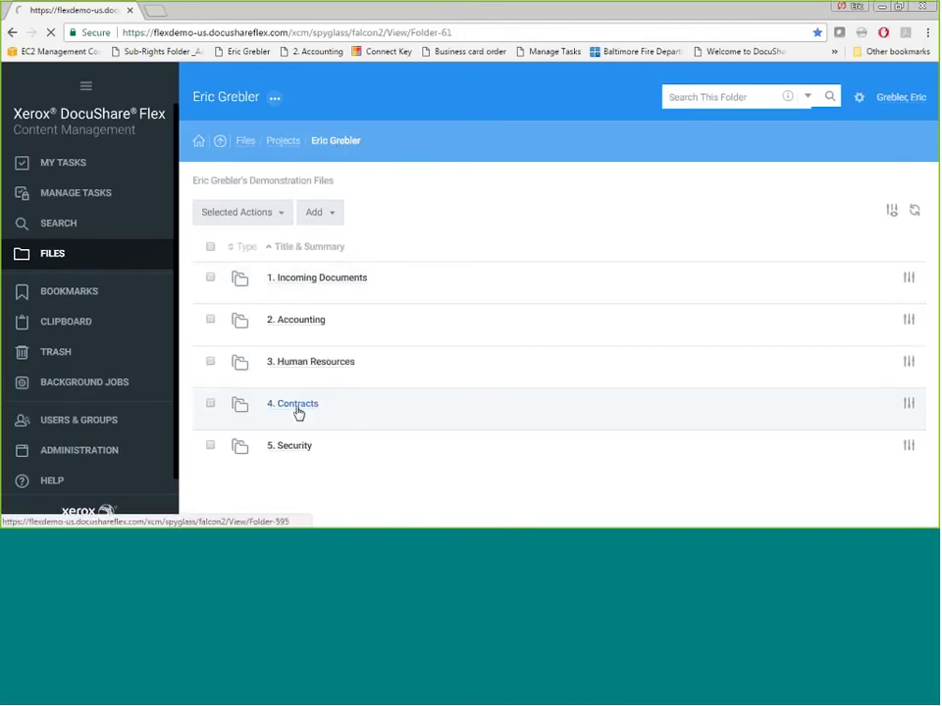
{"action": "left_click", "coordinate": [310, 324]}
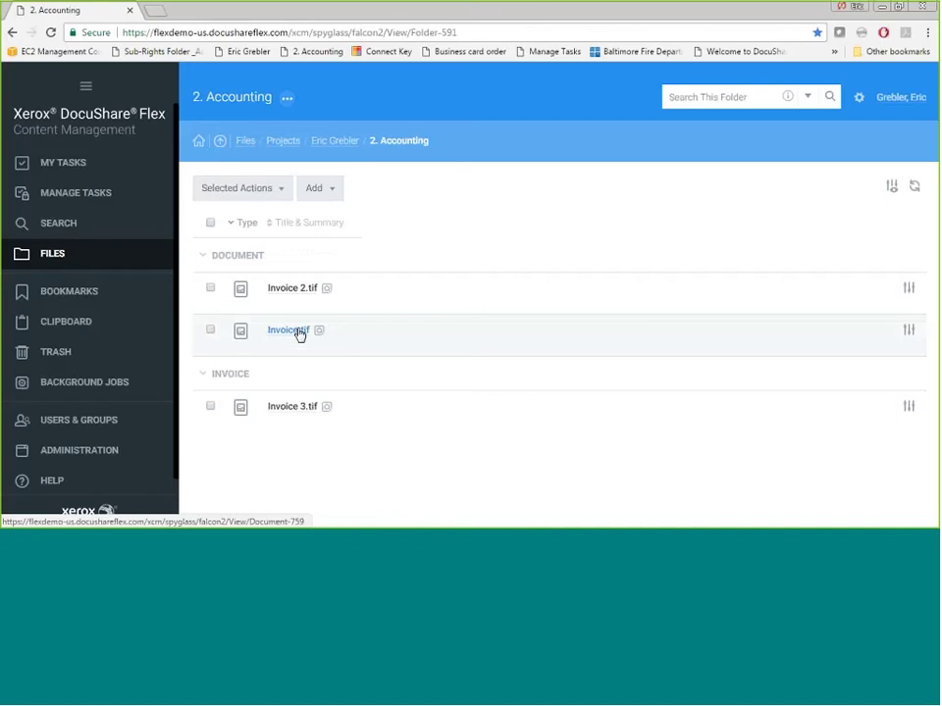
{"action": "left_click", "coordinate": [909, 334]}
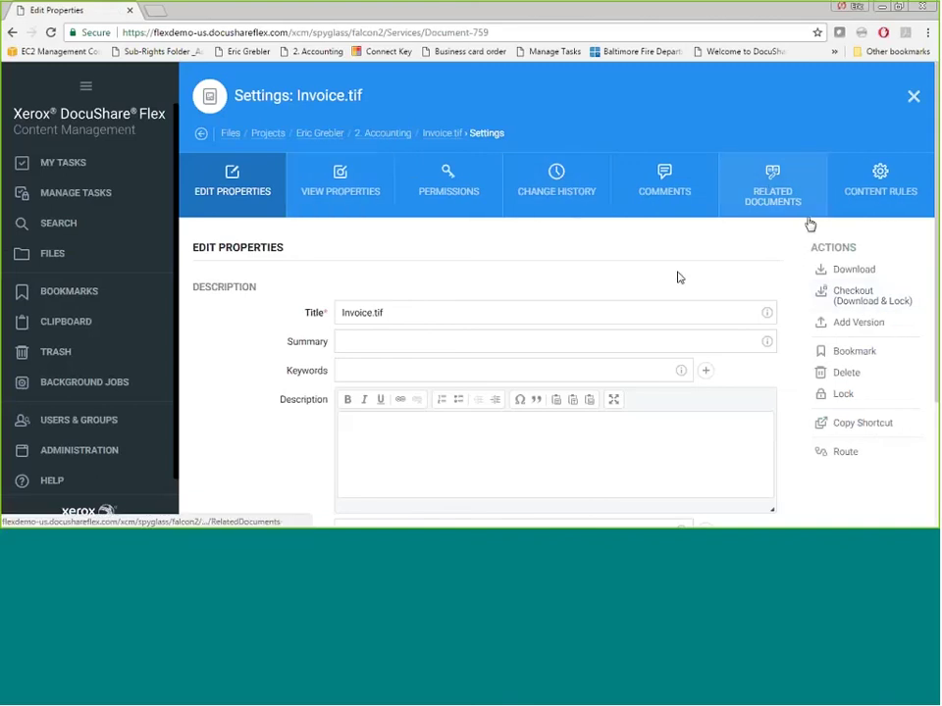
{"action": "left_click", "coordinate": [778, 189]}
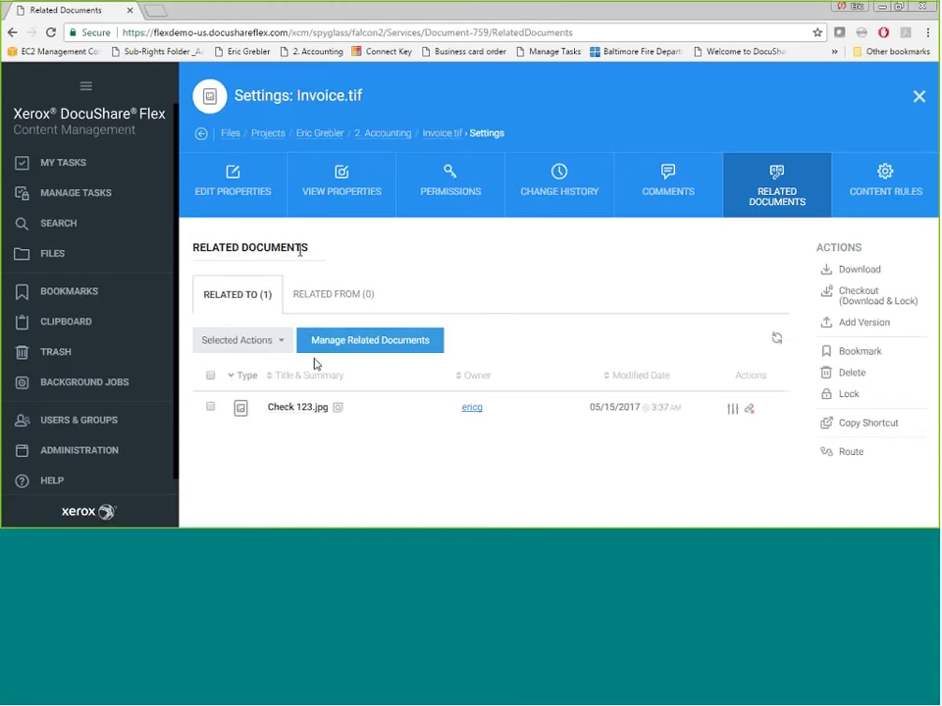
Step: View the related Check 123.jpg, return to the invoice's settings and go back to the 2. Accounting folder
{"action": "left_click", "coordinate": [298, 412]}
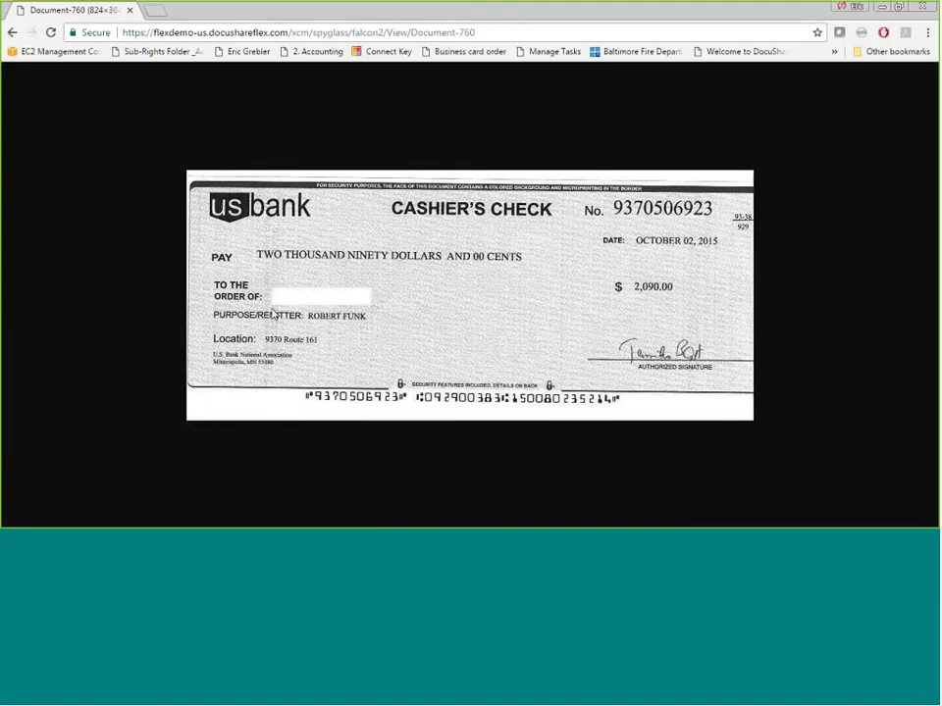
{"action": "key", "text": "alt+Left"}
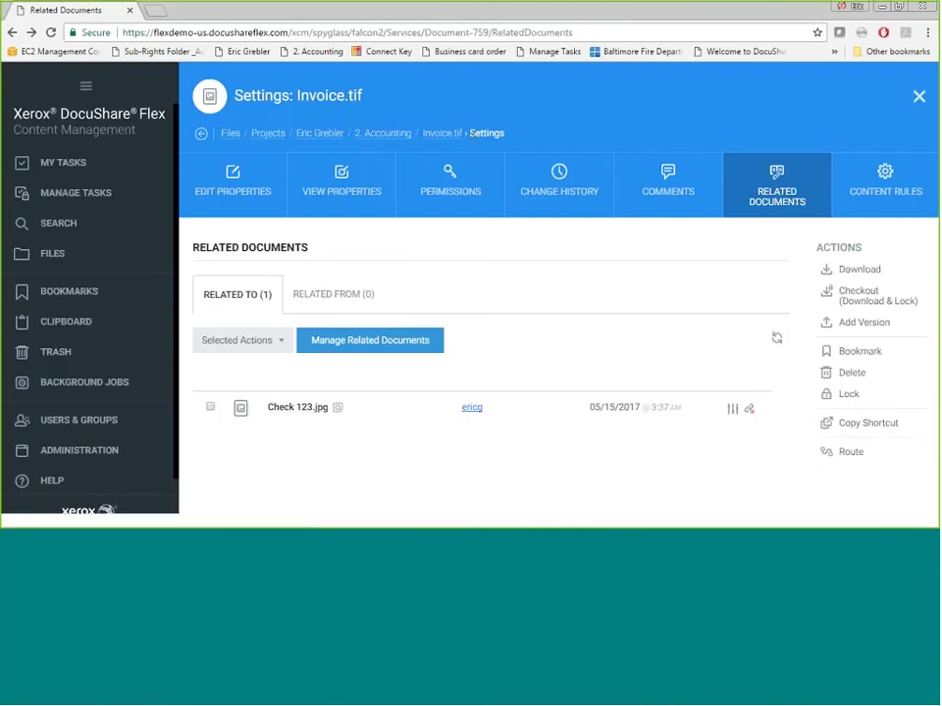
{"action": "left_click", "coordinate": [390, 134]}
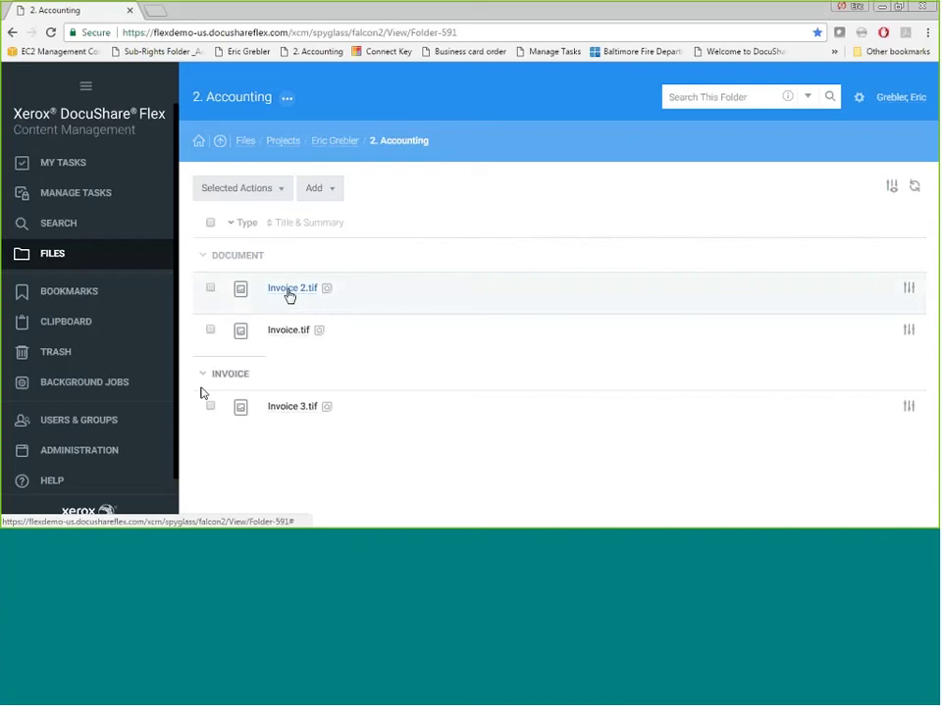
Step: Select Invoice 2.tif in the 2. Accounting folder and copy its shortcut to the clipboard
{"action": "left_click", "coordinate": [211, 291]}
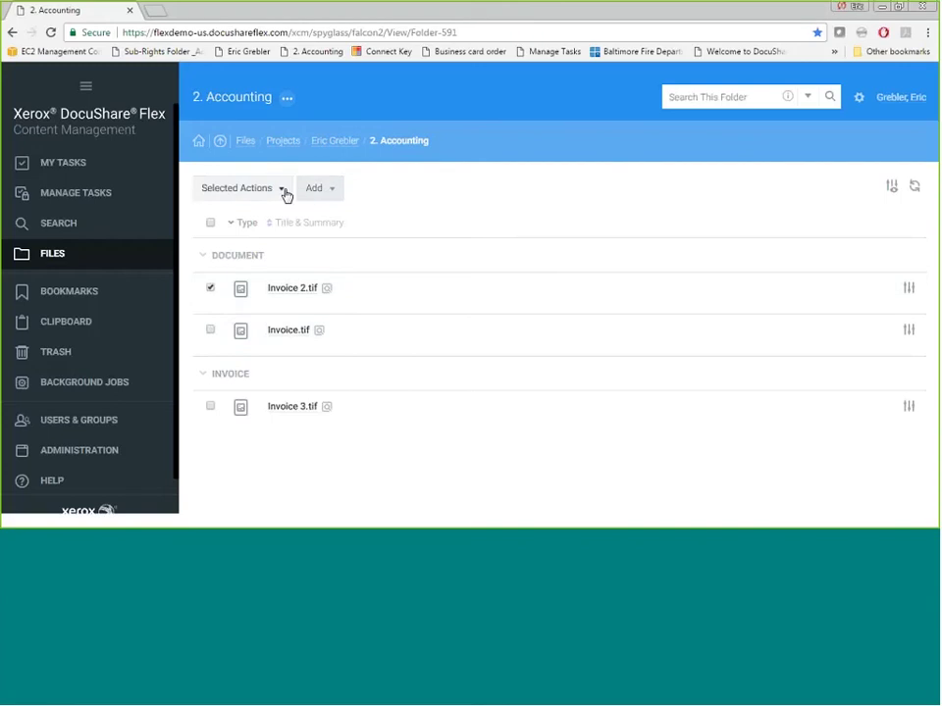
{"action": "left_click", "coordinate": [285, 190]}
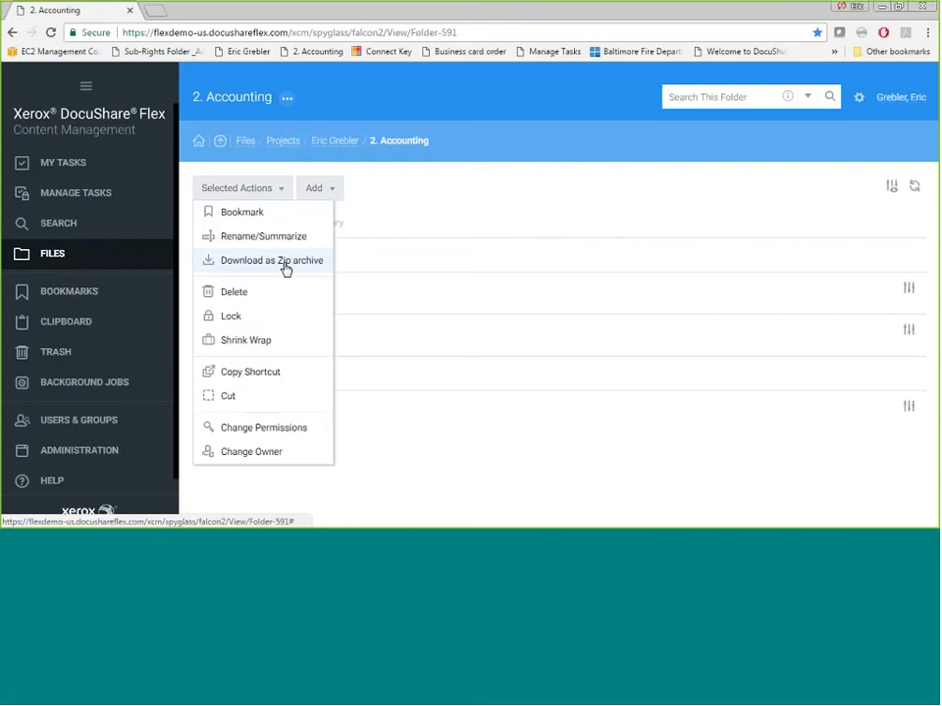
{"action": "left_click", "coordinate": [260, 373]}
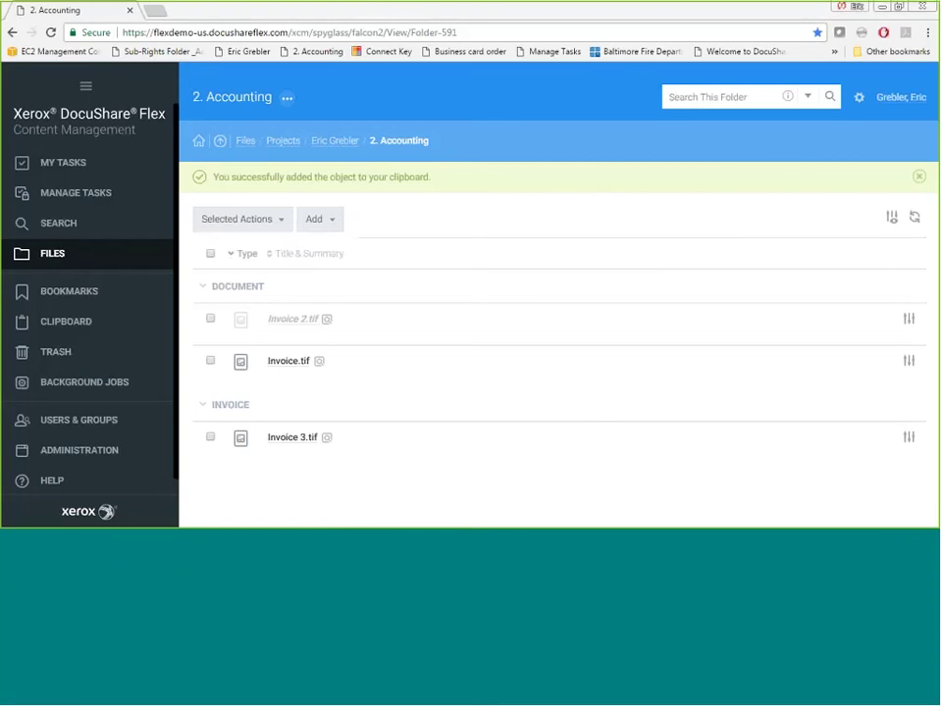
Step: Switch to the blank Outlook message, place it over the browser and paste the clipboard link above the signature with source formatting
{"action": "left_click_drag", "start_coordinate": [2, 169], "coordinate": [497, 145]}
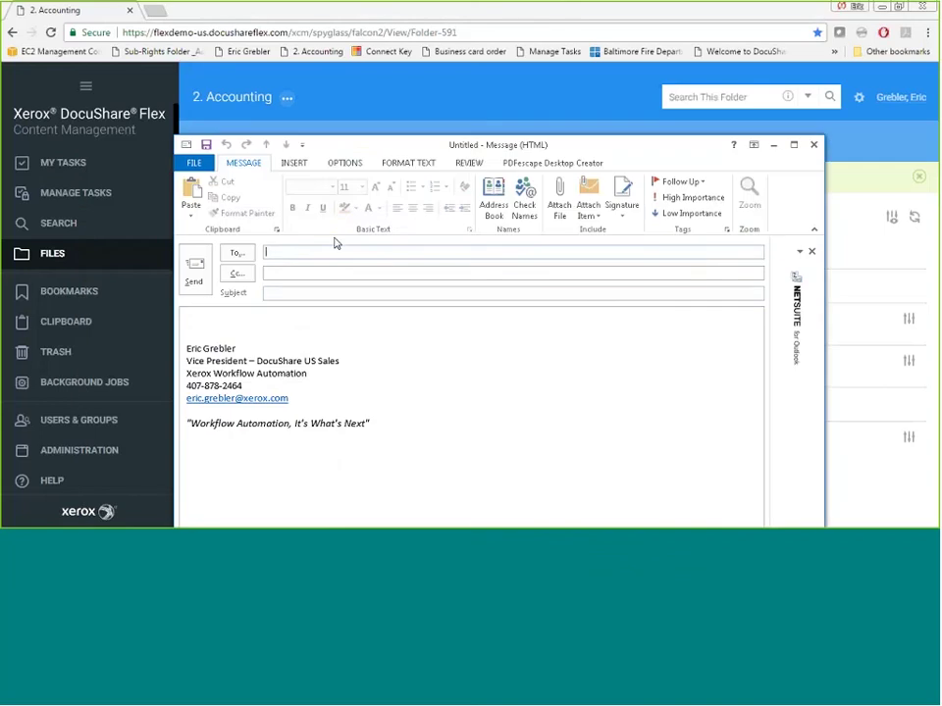
{"action": "right_click", "coordinate": [232, 316]}
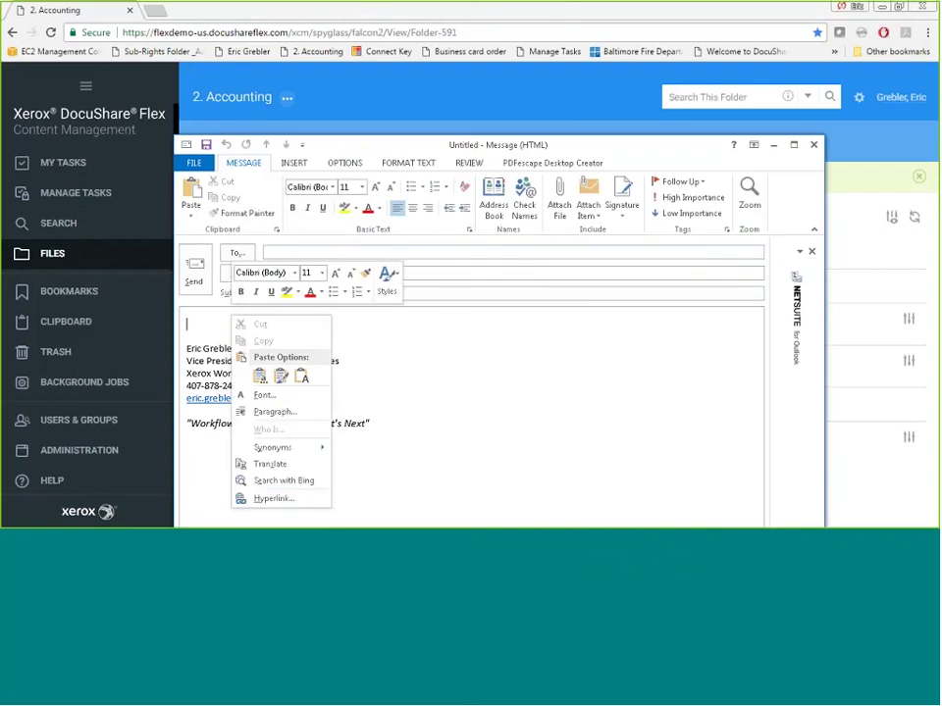
{"action": "left_click", "coordinate": [260, 377]}
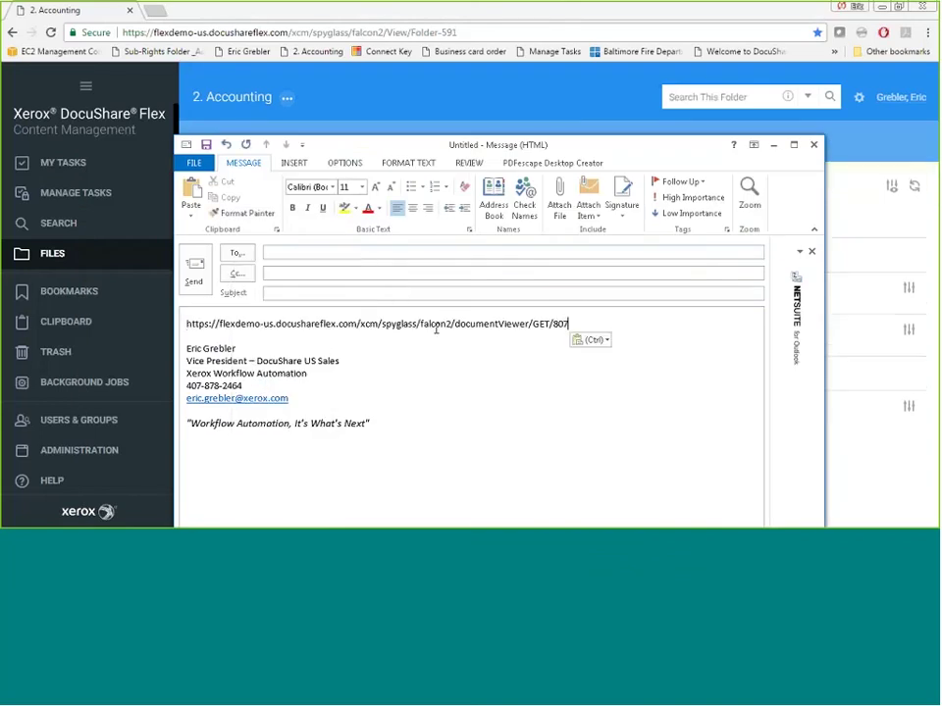
Step: Turn the pasted document address in the message into a hyperlink and switch back to DocuShare Flex in the browser
{"action": "key", "text": "Return"}
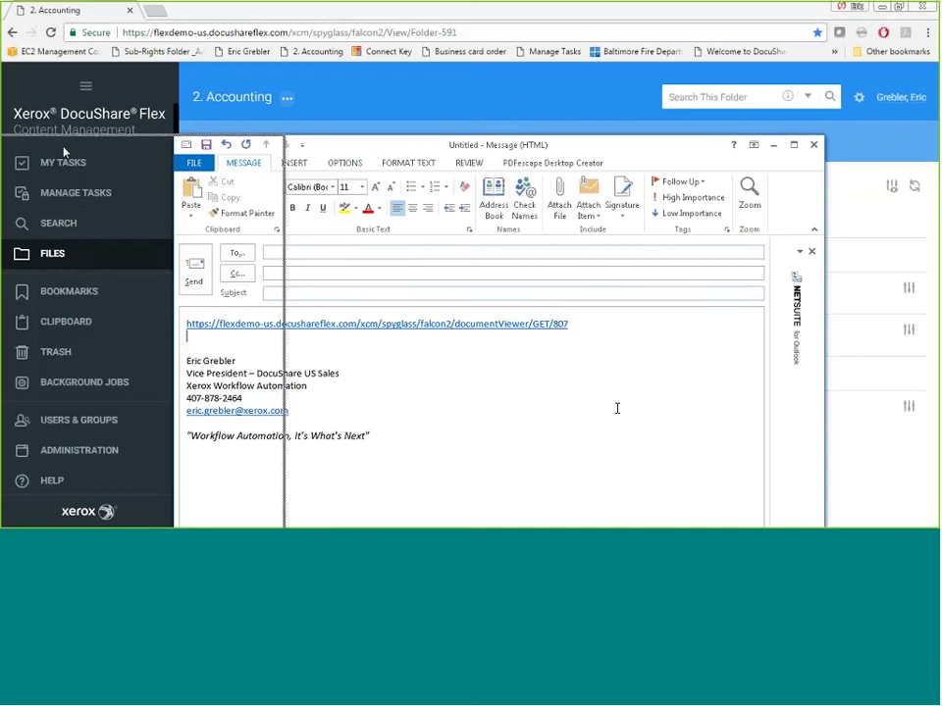
{"action": "key", "text": "alt+Tab"}
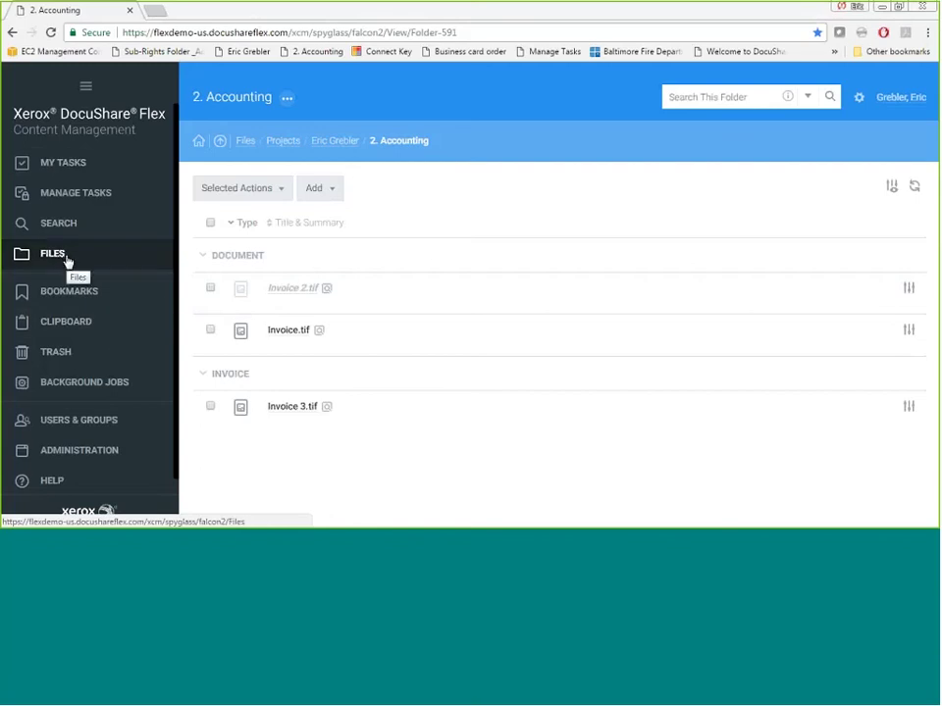
Step: Go to My Tasks and open the first Invoice Approval task for Invoice 2.tif
{"action": "left_click", "coordinate": [55, 169]}
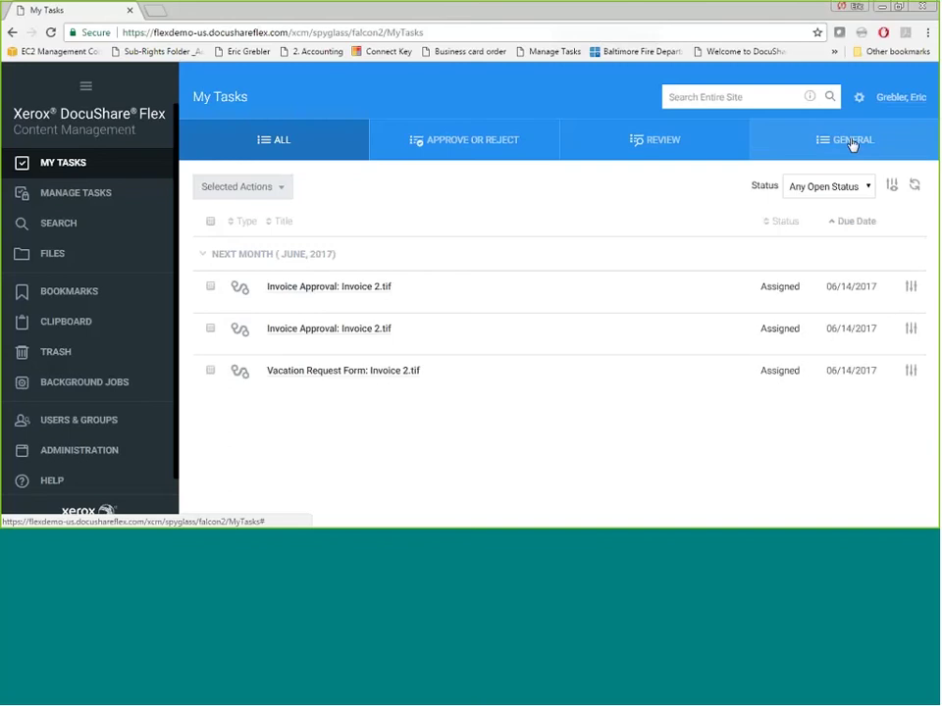
{"action": "left_click", "coordinate": [345, 291]}
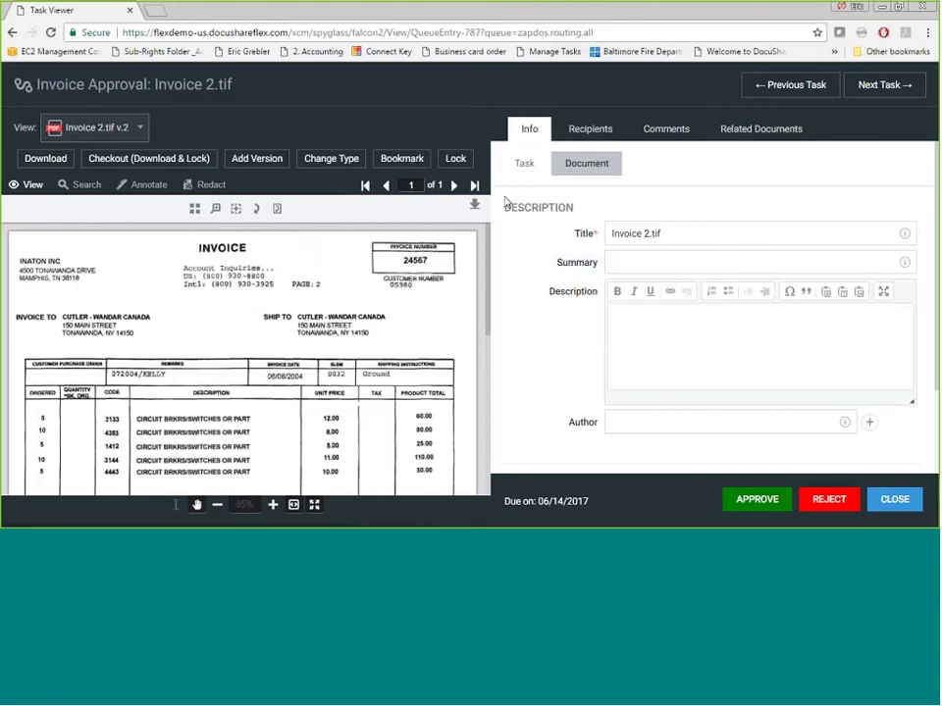
Step: Start changing the type of Invoice 2.tif, choose Invoice as the new type, review the property mapping and close without applying
{"action": "left_click", "coordinate": [330, 160]}
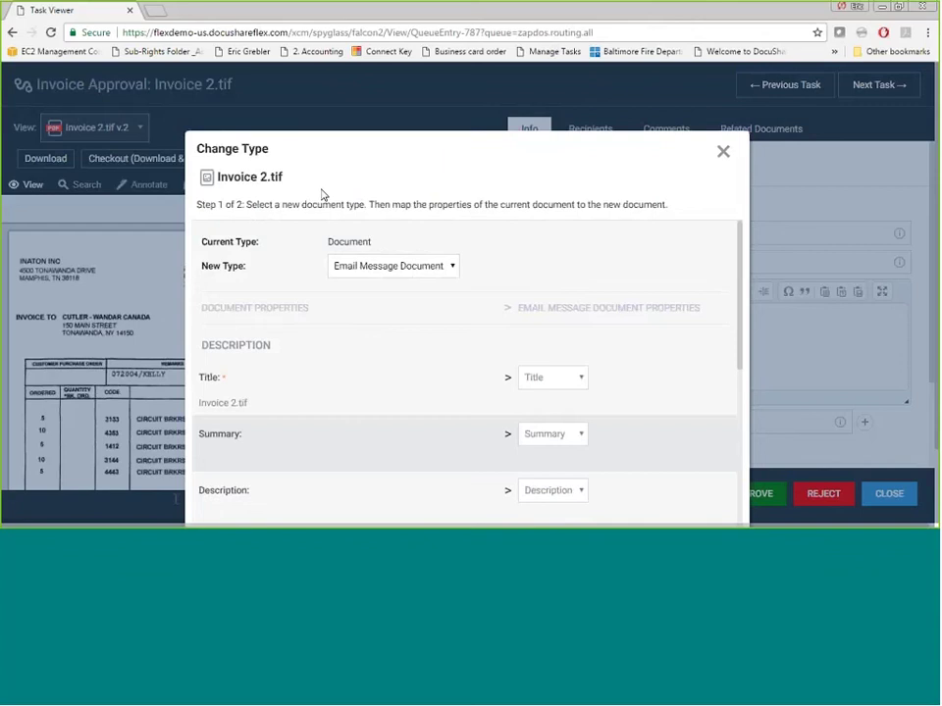
{"action": "left_click", "coordinate": [453, 267]}
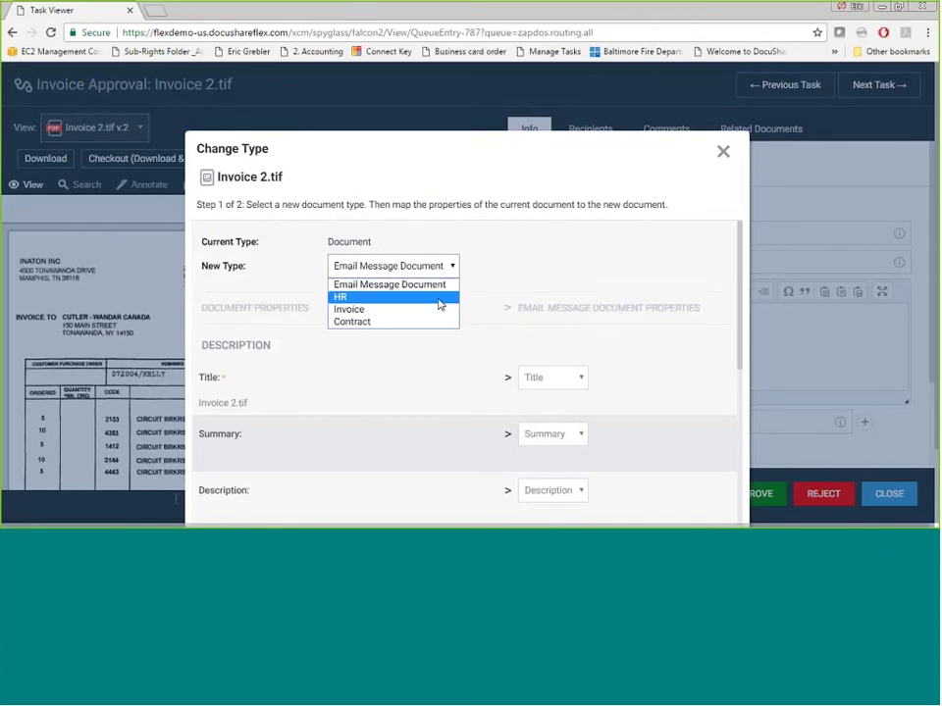
{"action": "left_click", "coordinate": [437, 312]}
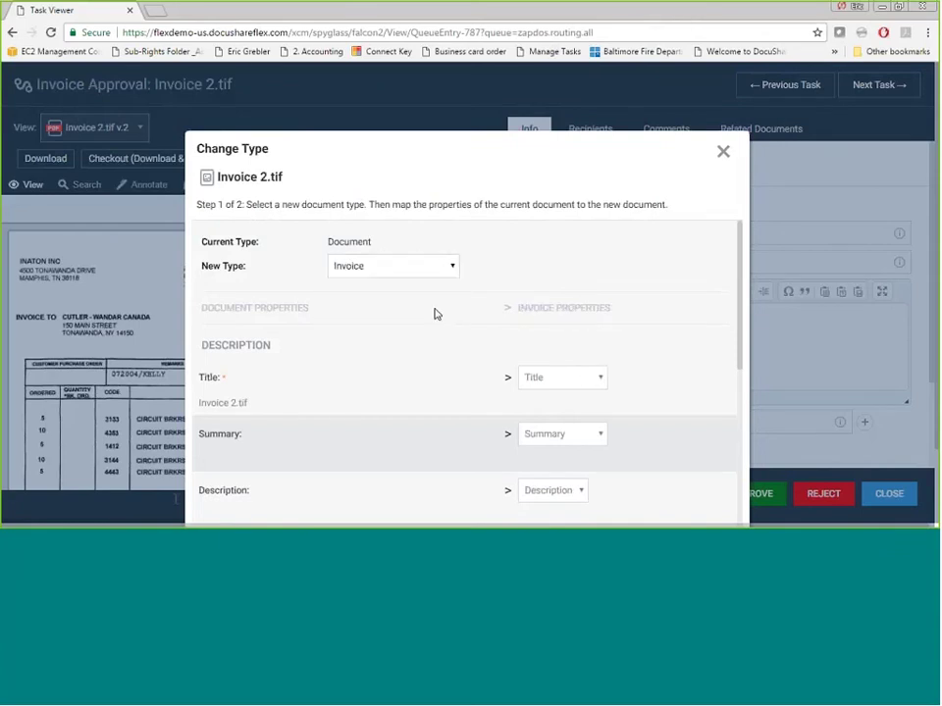
{"action": "mouse_move", "coordinate": [741, 281]}
{"action": "left_mouse_down"}
{"action": "mouse_move", "coordinate": [734, 364]}
{"action": "mouse_move", "coordinate": [731, 277]}
{"action": "left_mouse_up"}
{"action": "left_click", "coordinate": [724, 153]}
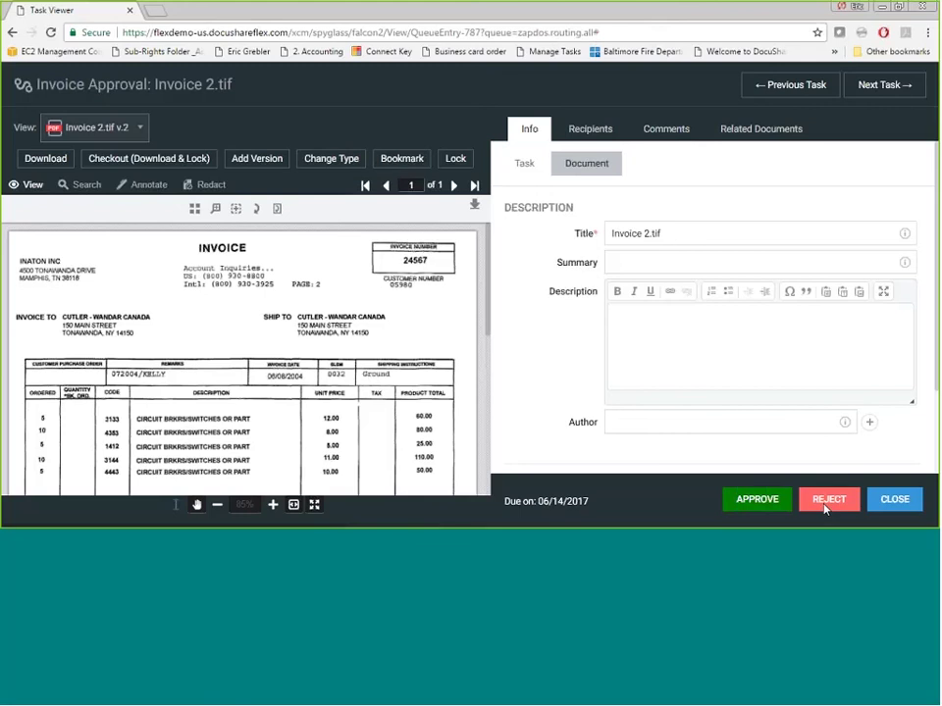
Step: Show the in-progress recipients of the Invoice 2.tif approval task and close the task
{"action": "left_click", "coordinate": [591, 129]}
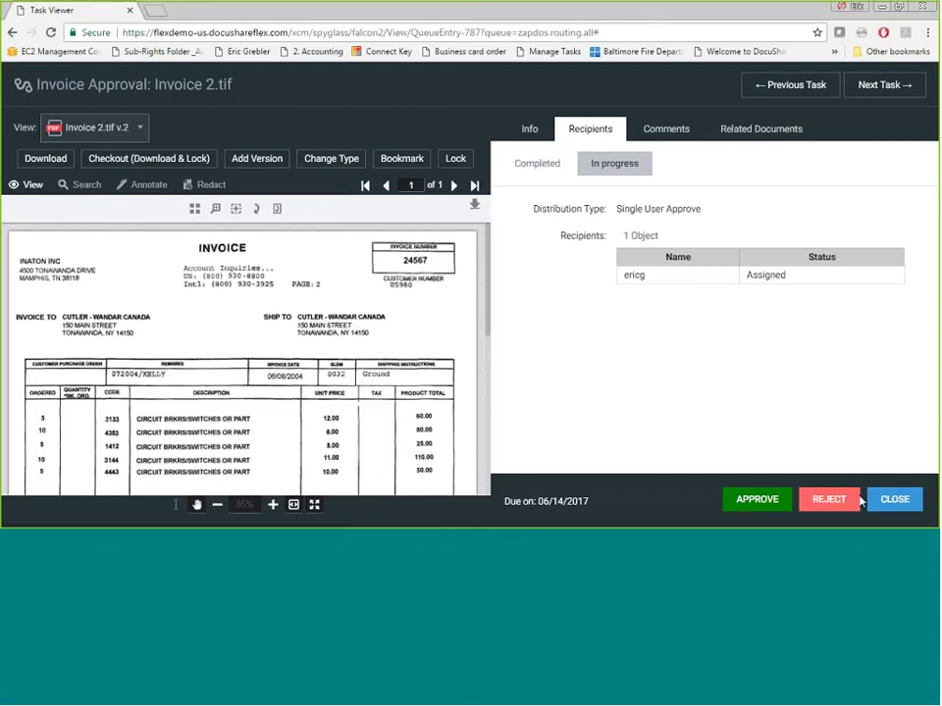
{"action": "left_click", "coordinate": [901, 499]}
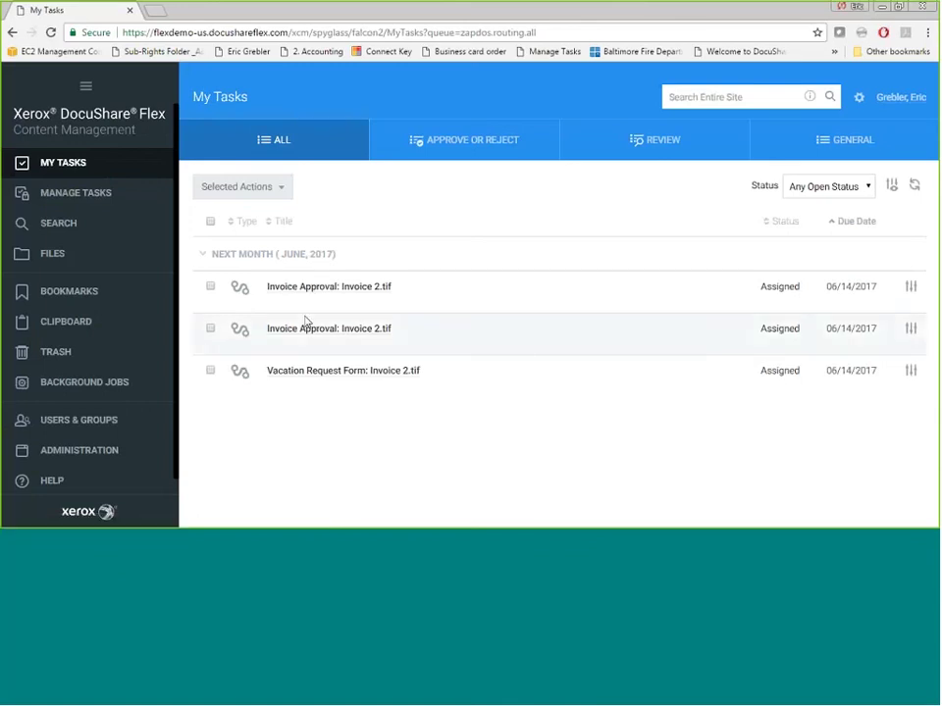
Step: Select the two Invoice Approval tasks and the Vacation Request Form task and approve them together
{"action": "left_click", "coordinate": [210, 371]}
{"action": "left_click", "coordinate": [210, 288]}
{"action": "left_click", "coordinate": [210, 328]}
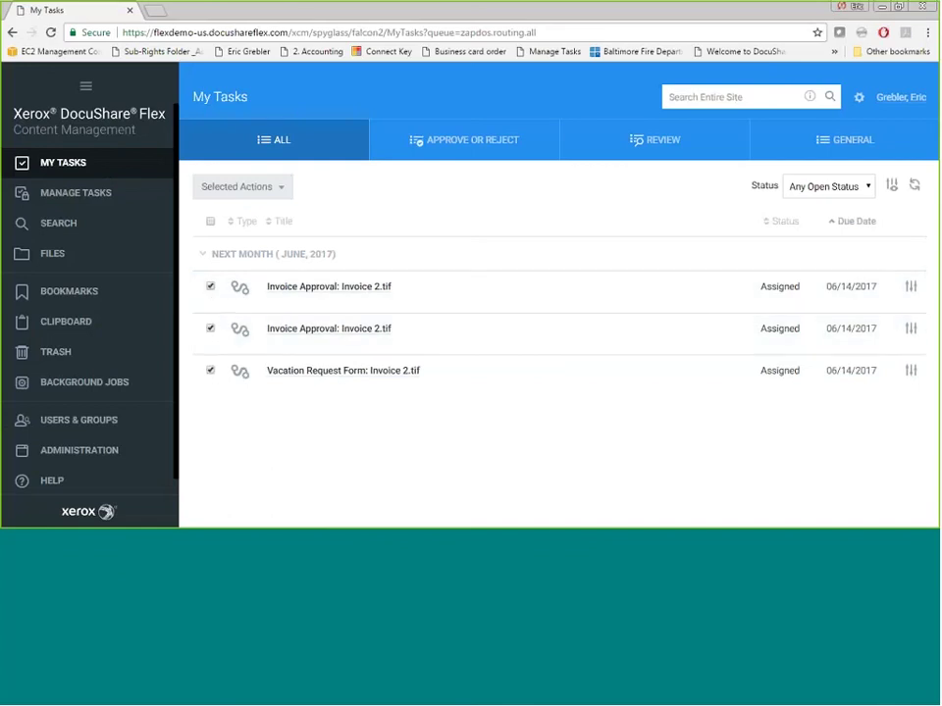
{"action": "left_click", "coordinate": [283, 196]}
{"action": "left_click", "coordinate": [263, 210]}
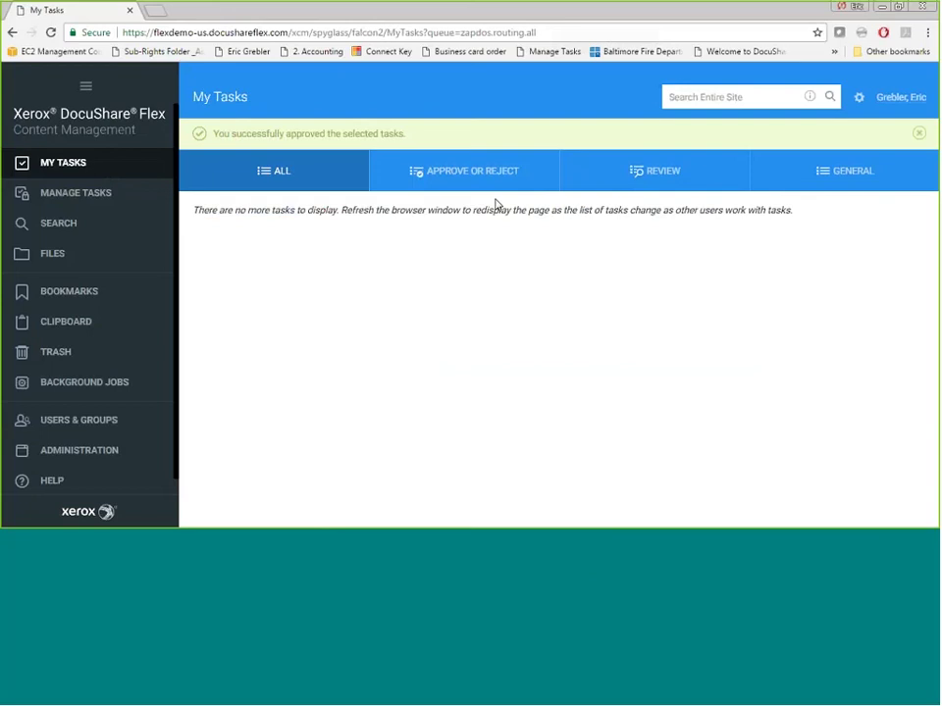
Step: Open the routing templates under Manage Tasks and start a new template titled Vacation Request
{"action": "left_click", "coordinate": [63, 195]}
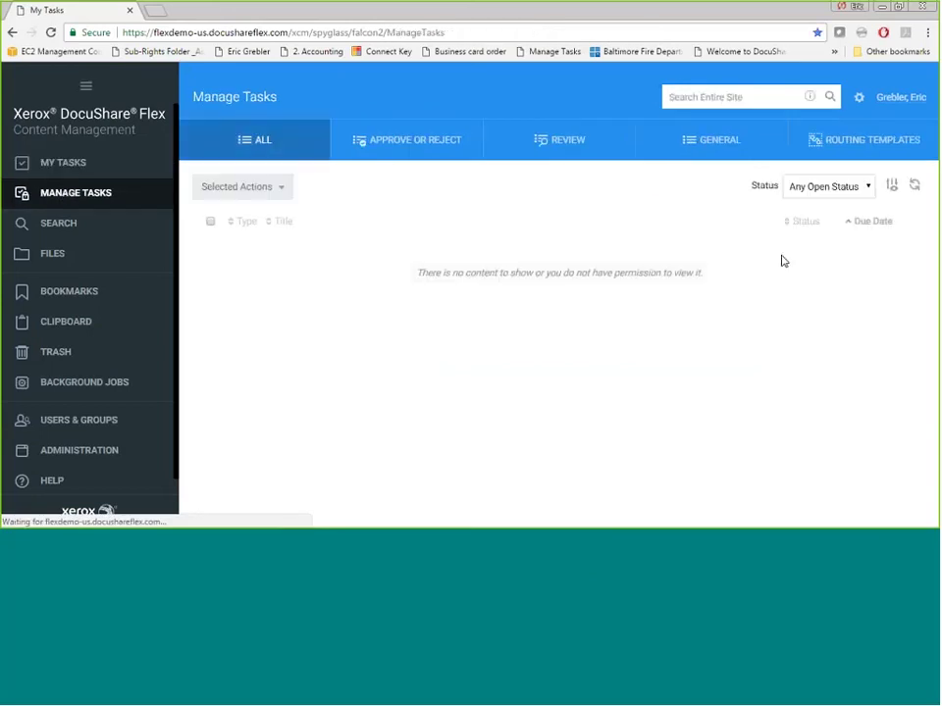
{"action": "left_click", "coordinate": [840, 142]}
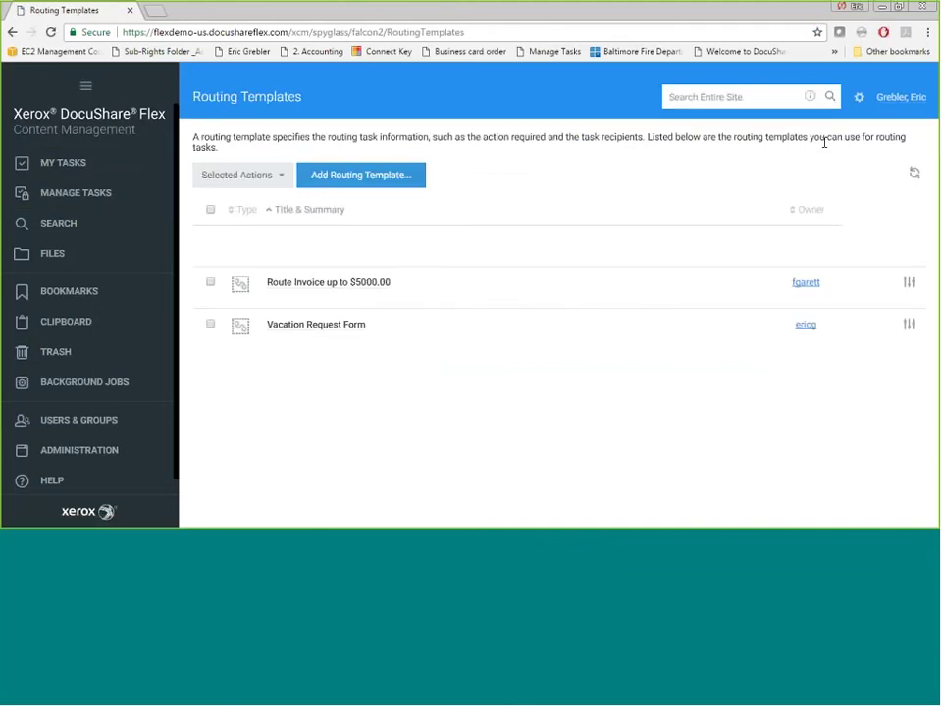
{"action": "left_click", "coordinate": [352, 176]}
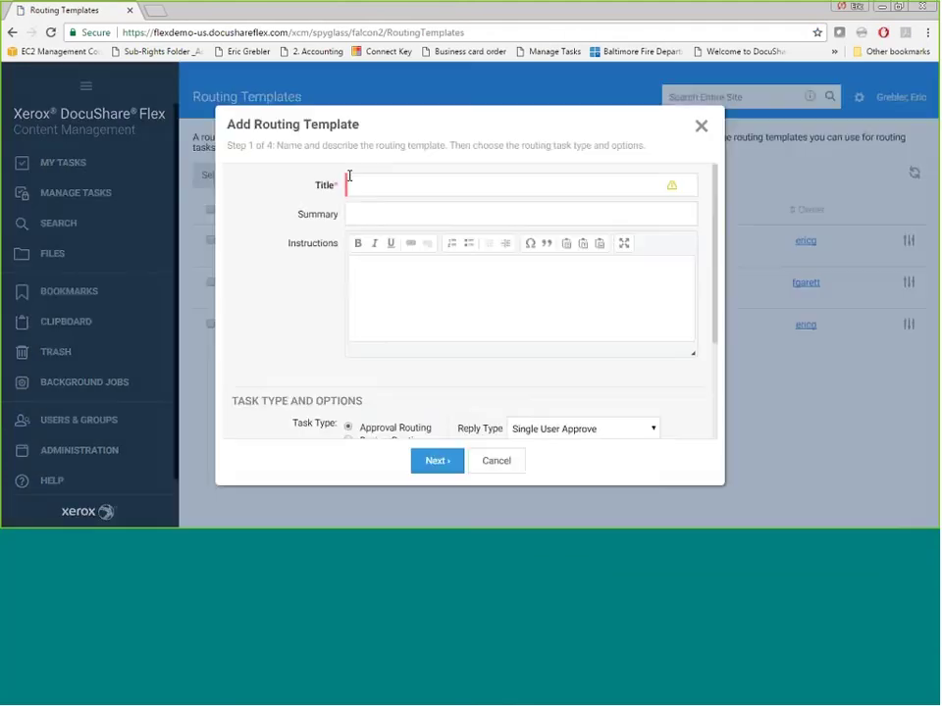
{"action": "left_click", "coordinate": [421, 187]}
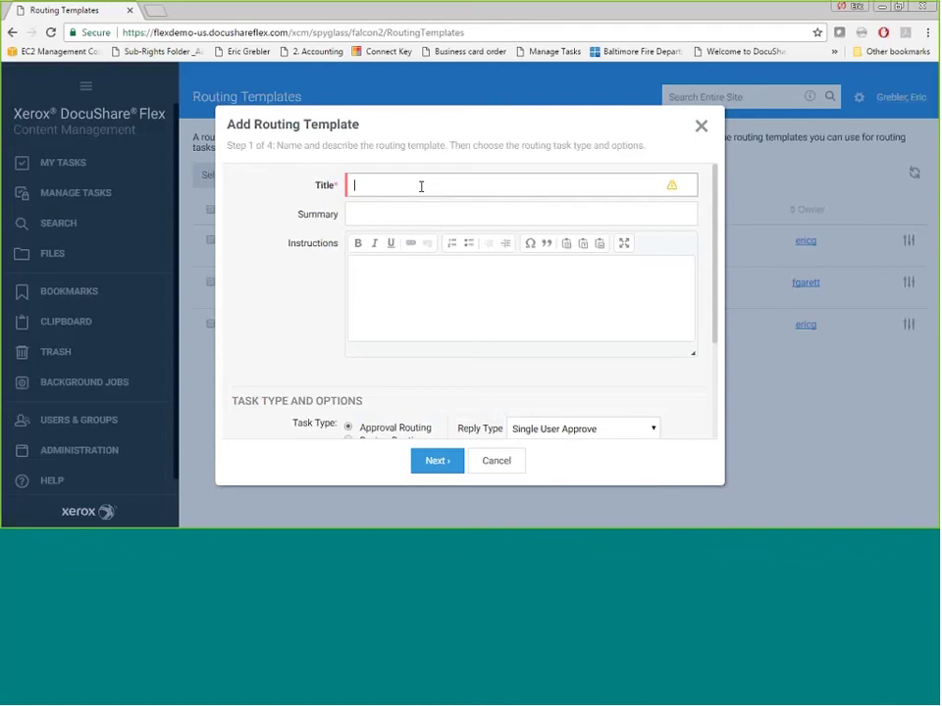
{"action": "type", "text": "Vacation Request"}
{"action": "left_click_drag", "start_coordinate": [714, 294], "coordinate": [701, 388]}
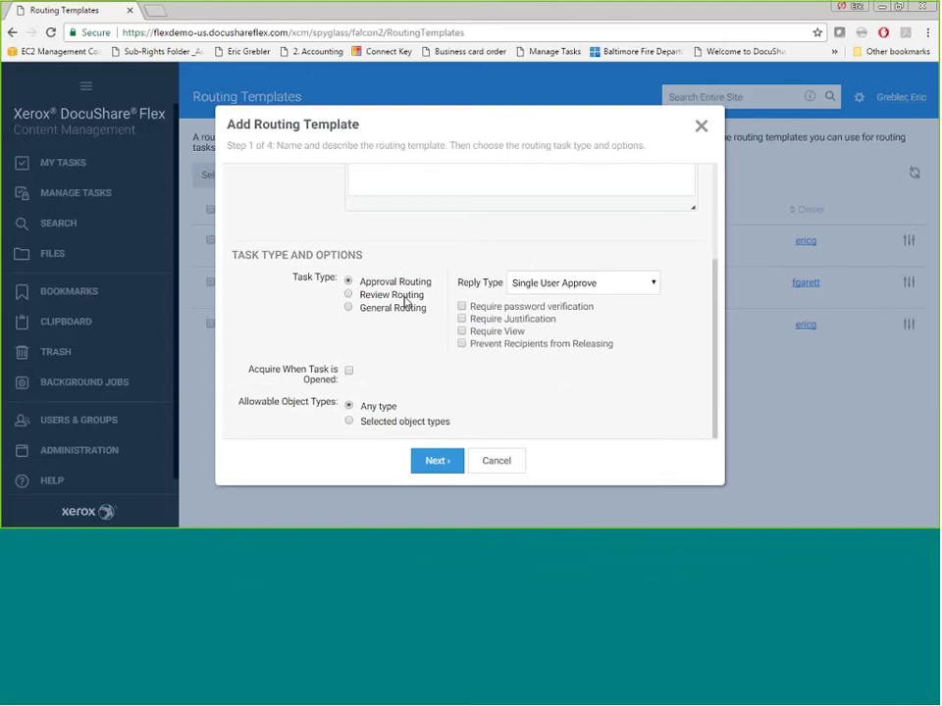
Step: Review the reply types, keep Single User Approve, turn on Require View and continue to the recipients
{"action": "left_click", "coordinate": [654, 288]}
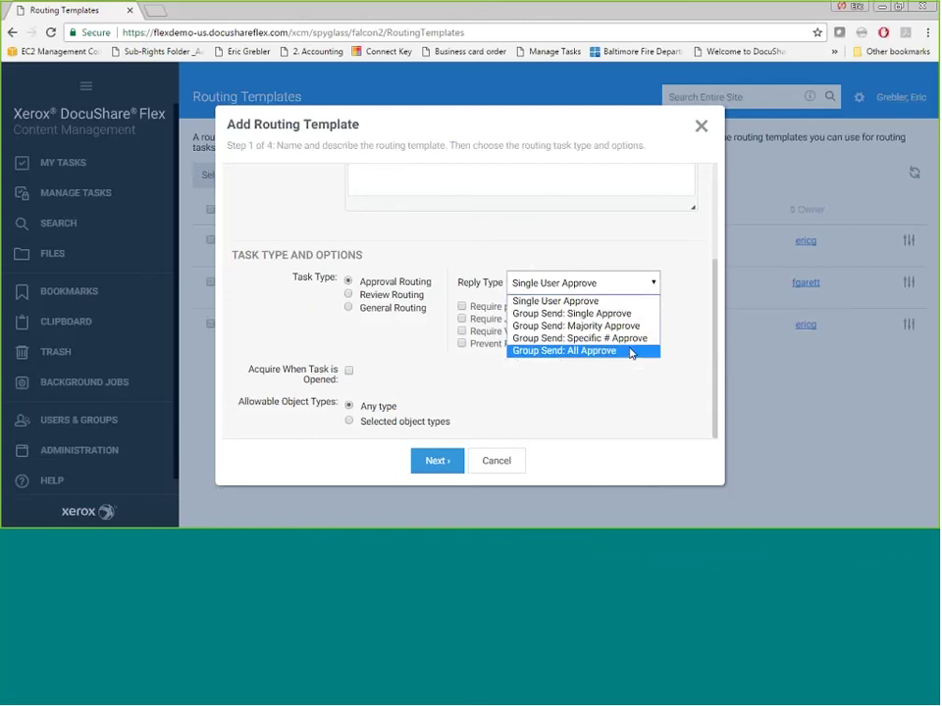
{"action": "left_click", "coordinate": [622, 382]}
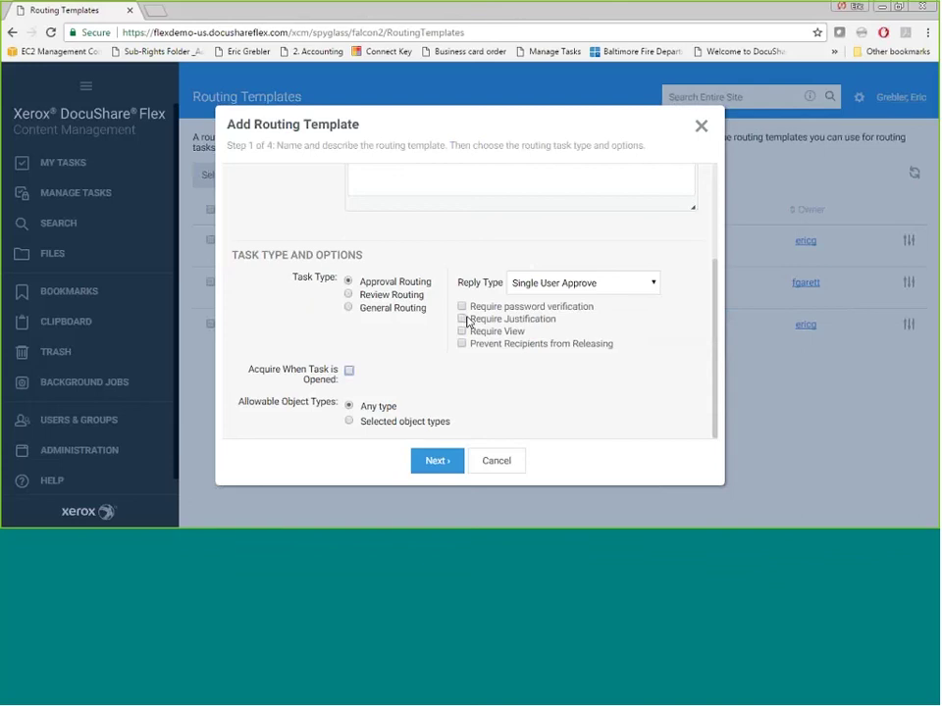
{"action": "left_click", "coordinate": [462, 332]}
{"action": "mouse_move", "coordinate": [527, 347]}
{"action": "left_click", "coordinate": [579, 283]}
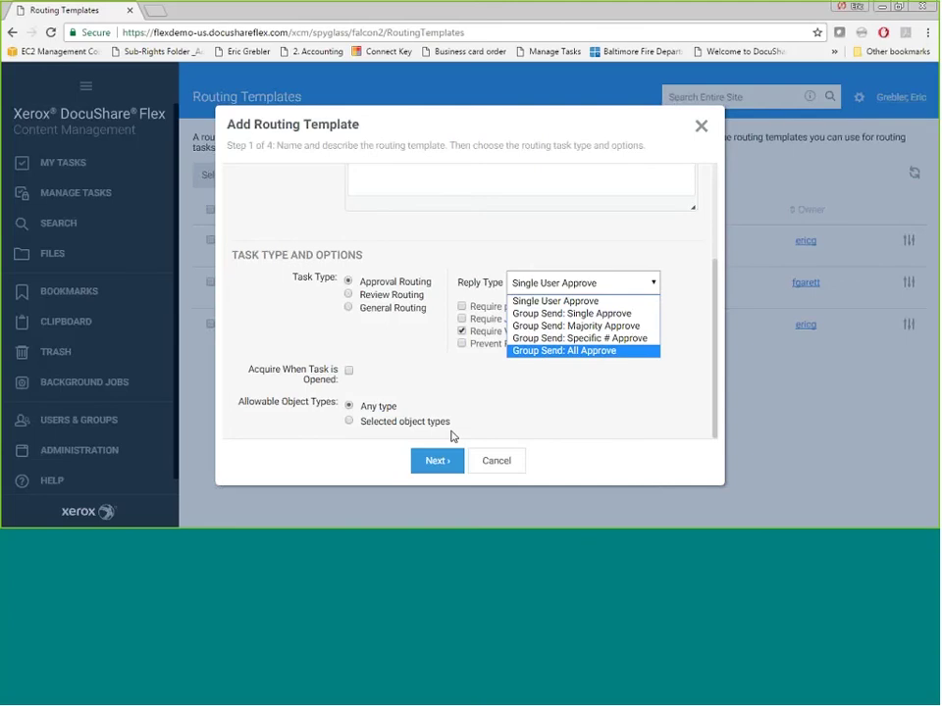
{"action": "left_click", "coordinate": [439, 461]}
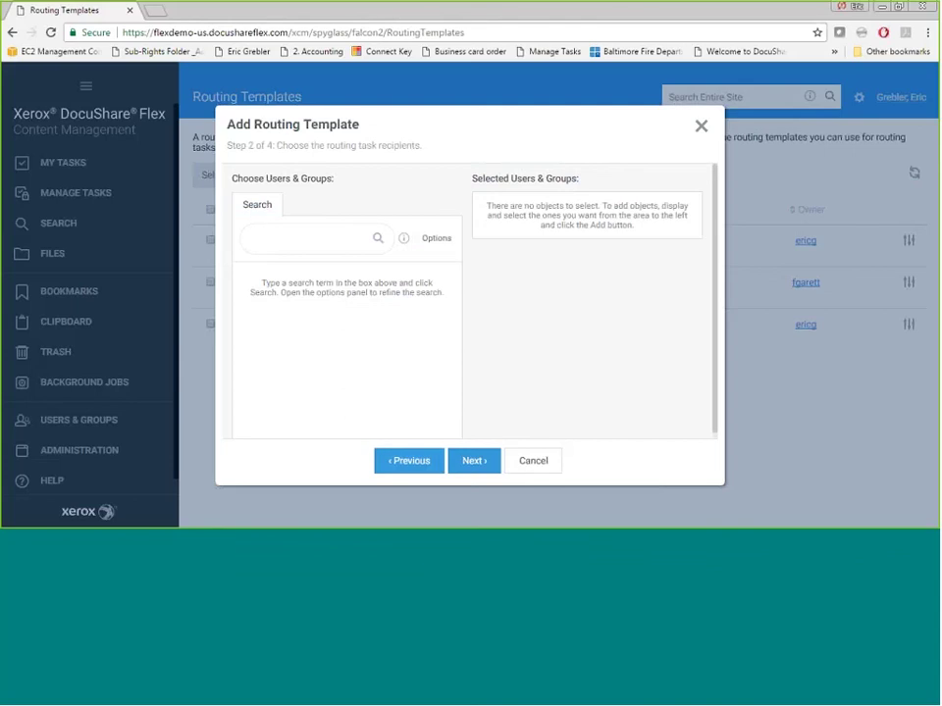
Step: Search all users with * and add the second listed user as the routing task recipient, continuing to the access list
{"action": "key", "text": "Return"}
{"action": "left_click", "coordinate": [336, 244]}
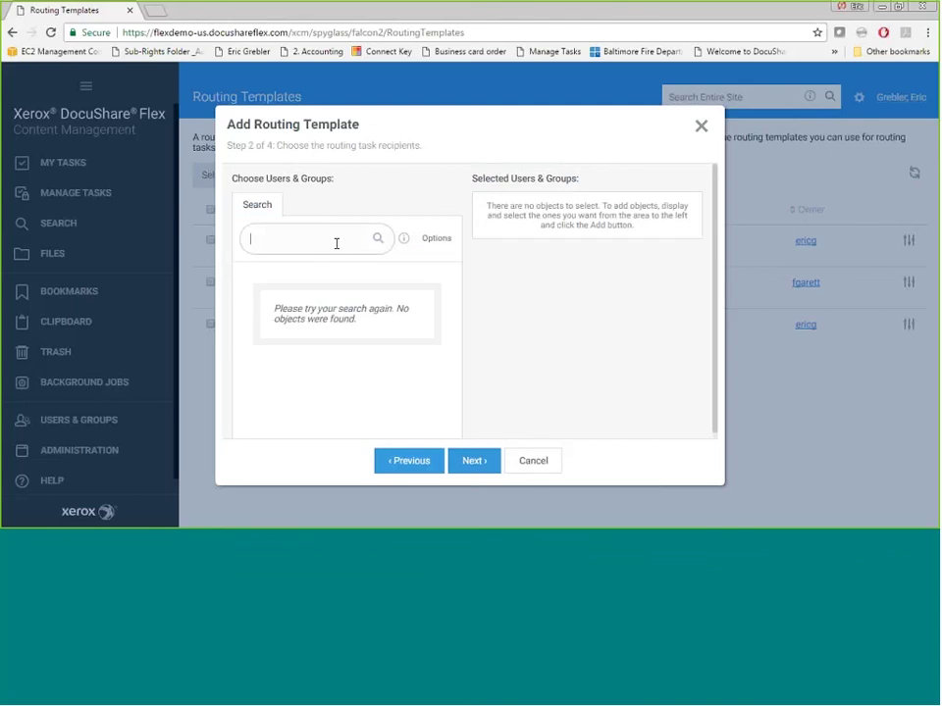
{"action": "type", "text": "*"}
{"action": "left_click", "coordinate": [379, 241]}
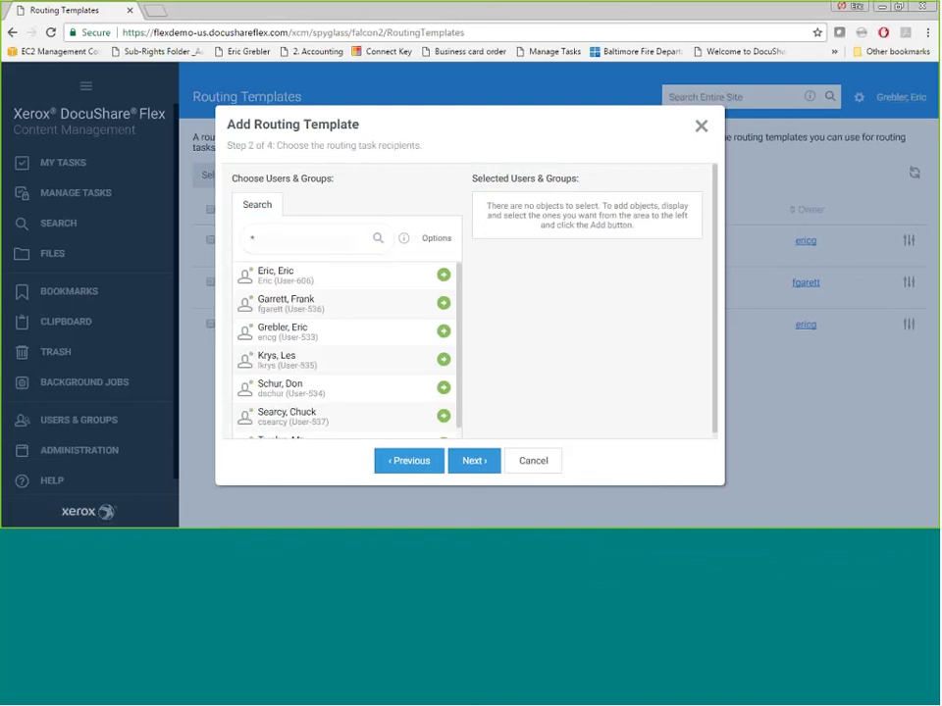
{"action": "left_click", "coordinate": [444, 305]}
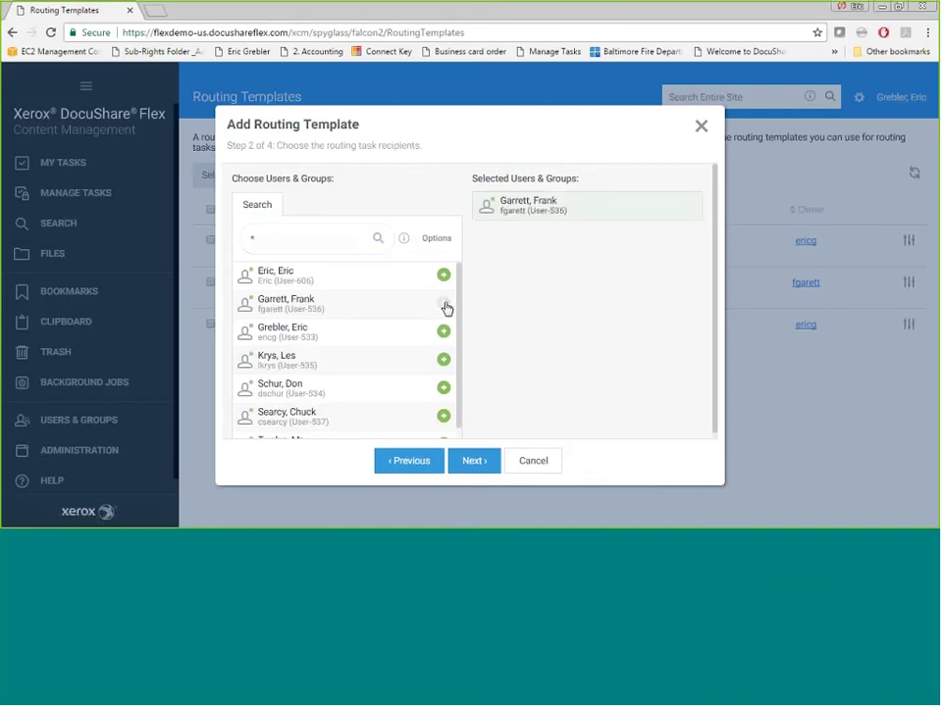
{"action": "left_click", "coordinate": [481, 460]}
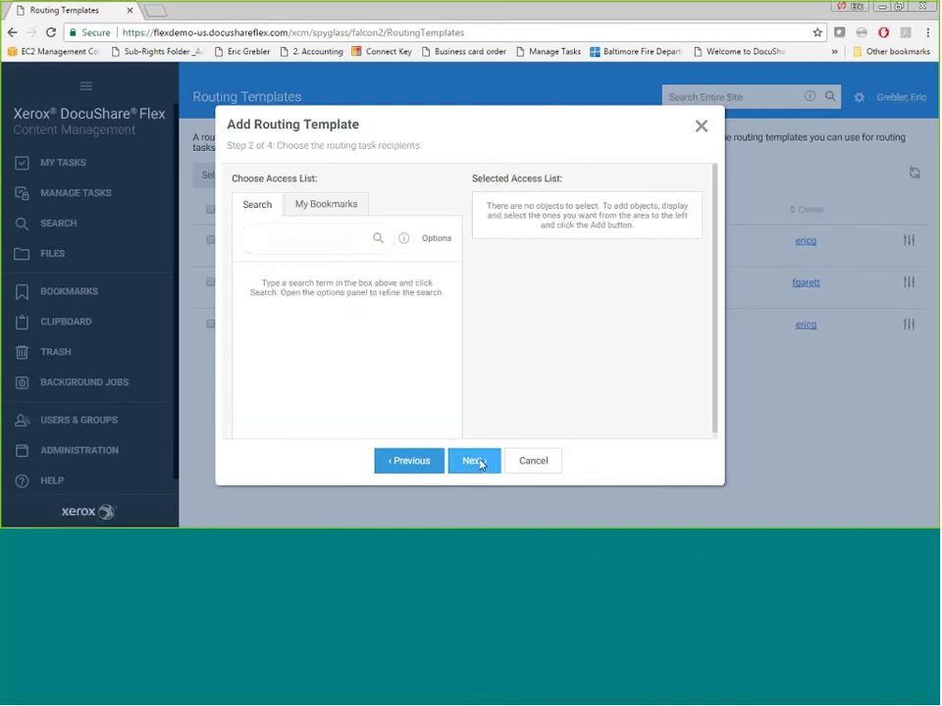
Step: Search the access lists with *, add Private Owner Only ACL, continue to the due date options and cancel the new template
{"action": "left_click", "coordinate": [319, 250]}
{"action": "type", "text": "*"}
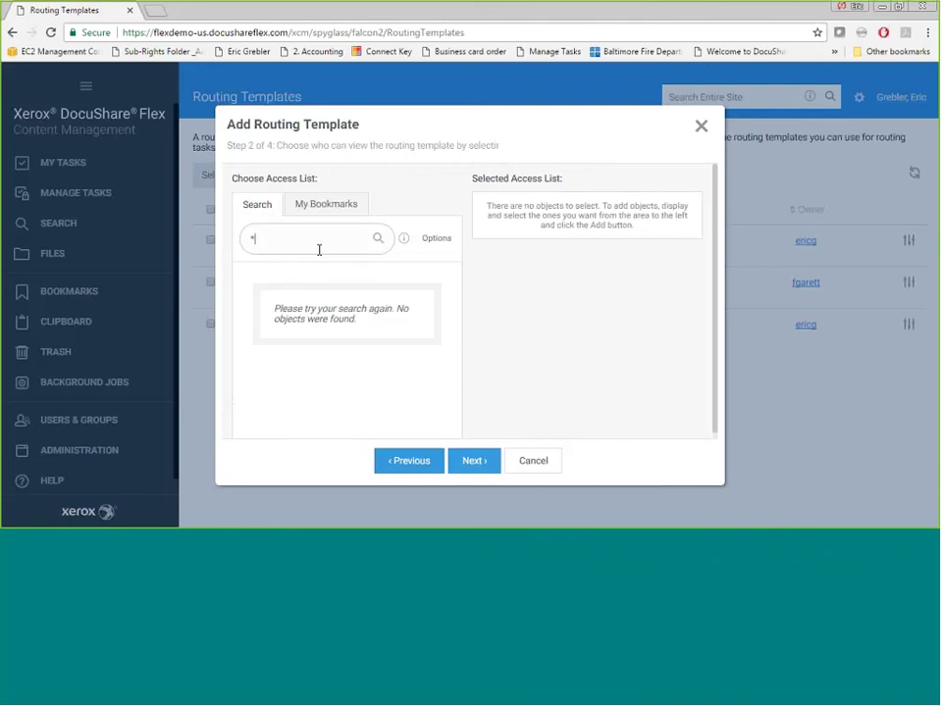
{"action": "left_click", "coordinate": [378, 241]}
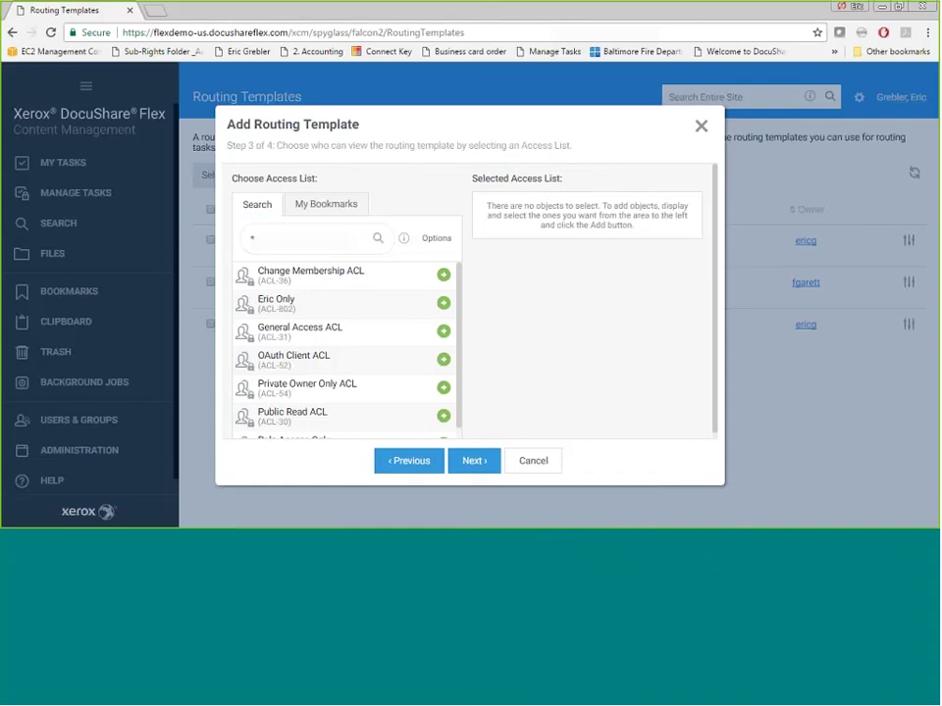
{"action": "left_click", "coordinate": [443, 388]}
{"action": "left_click", "coordinate": [477, 463]}
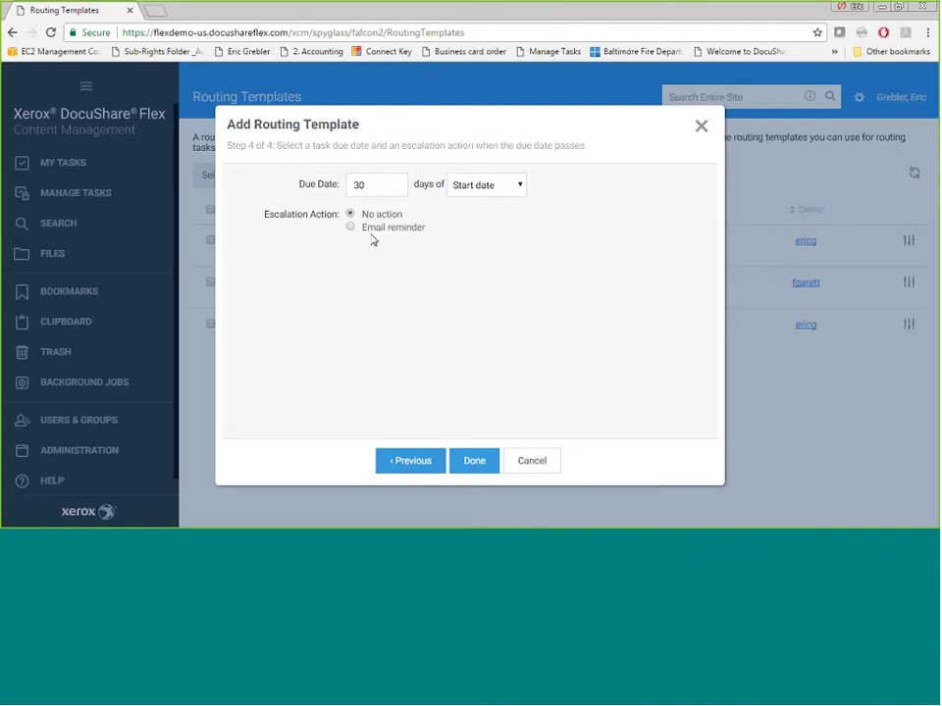
{"action": "left_click", "coordinate": [538, 464]}
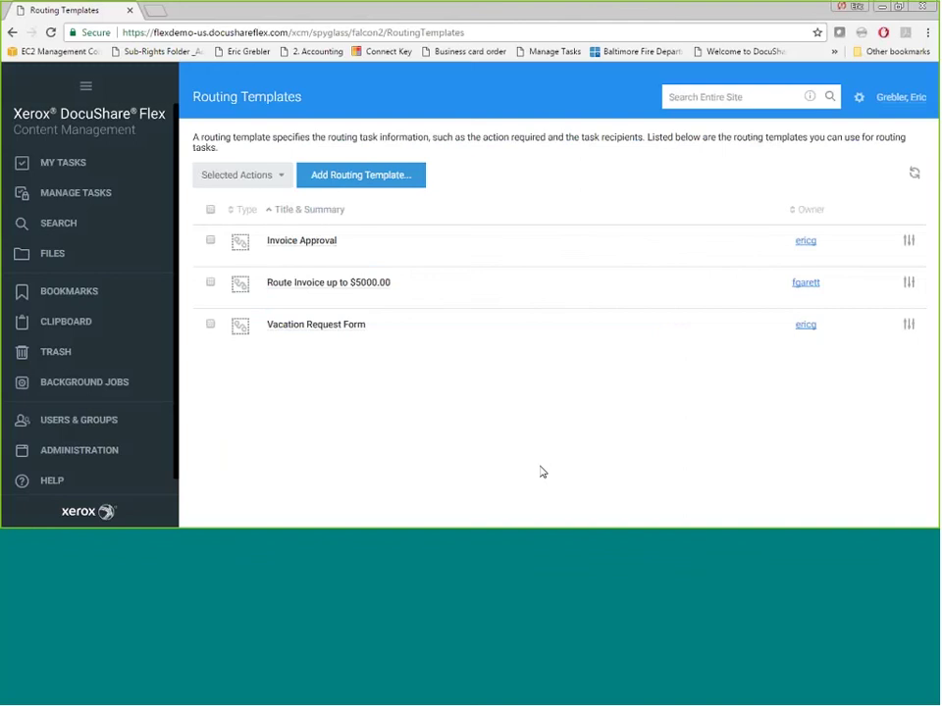
Step: View the Quick Search page and the top-level Files folders, and open 1. Incoming Documents from the bookmarked project folder
{"action": "left_click", "coordinate": [67, 229]}
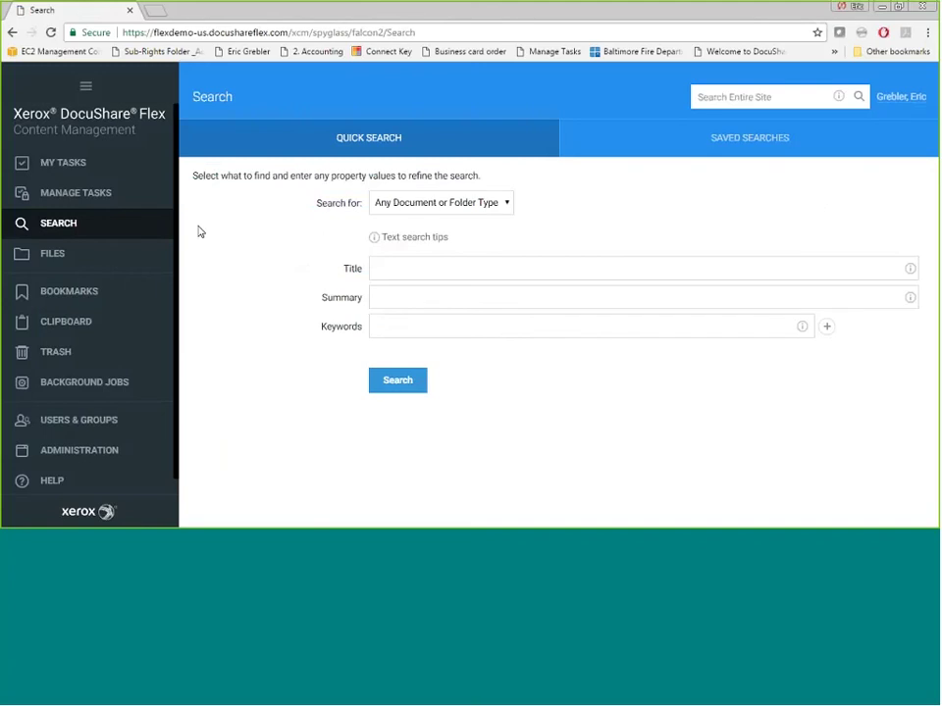
{"action": "left_click", "coordinate": [54, 259]}
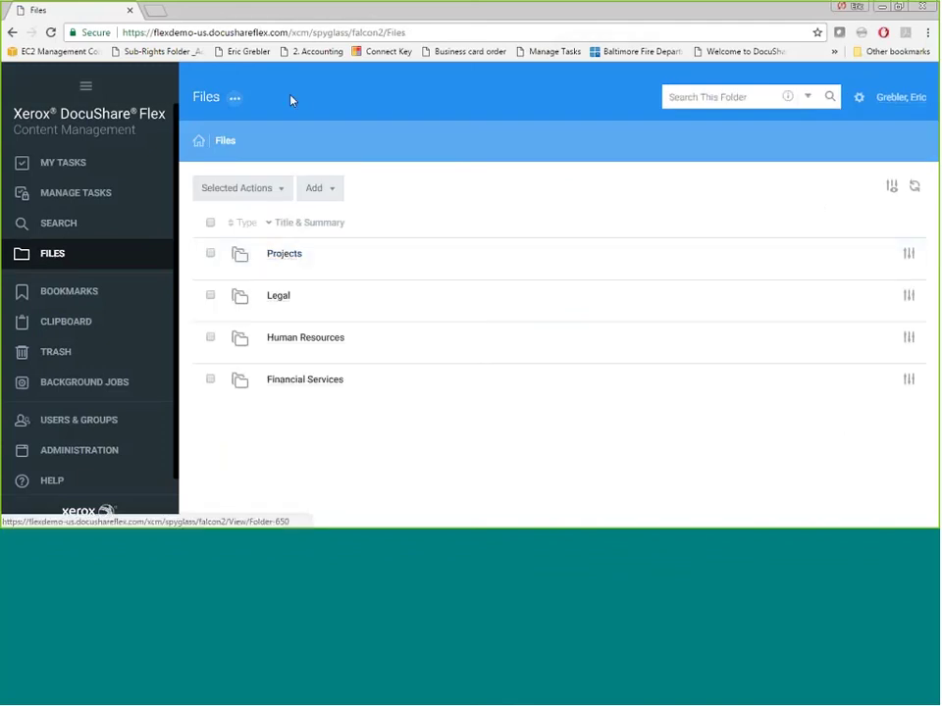
{"action": "left_click", "coordinate": [249, 51]}
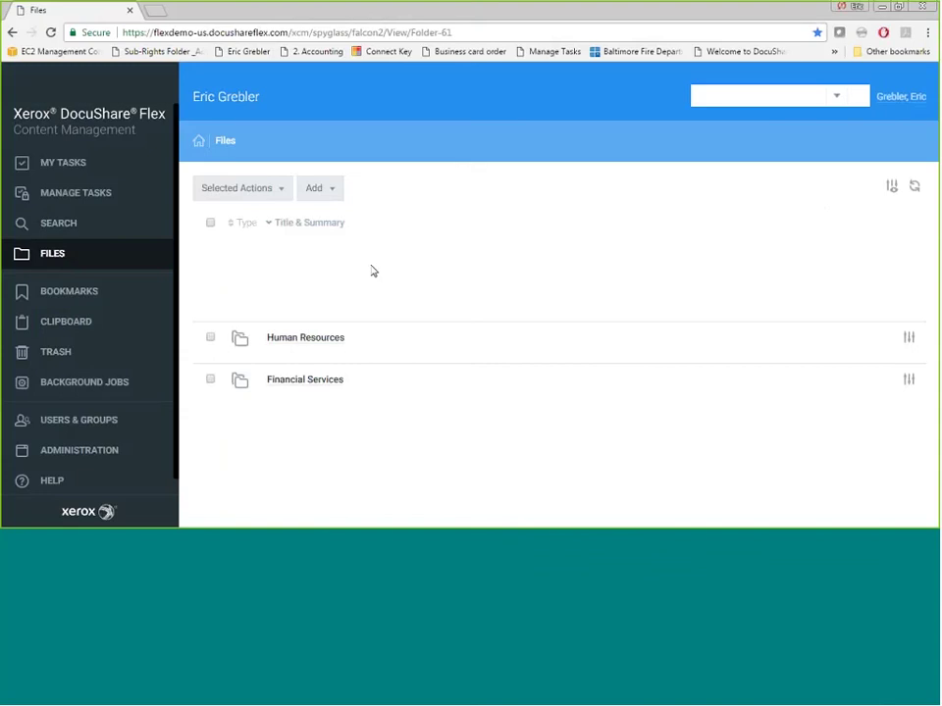
{"action": "left_click", "coordinate": [343, 279]}
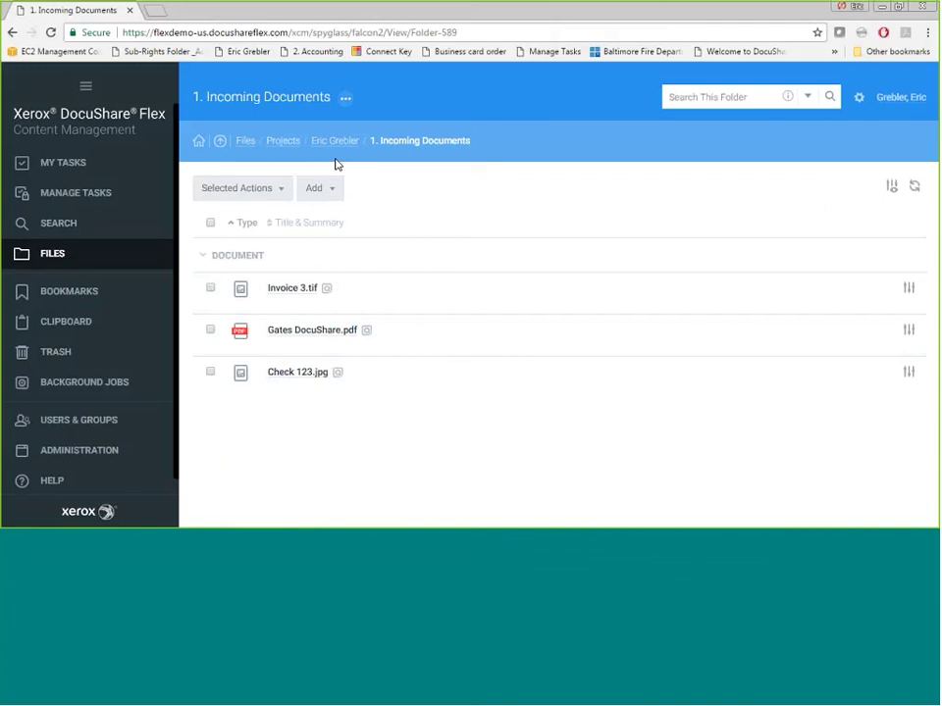
Step: Return to the top-level Files folder, switch the search scope to the entire site and search for xerox
{"action": "left_click", "coordinate": [744, 103]}
{"action": "left_click", "coordinate": [243, 143]}
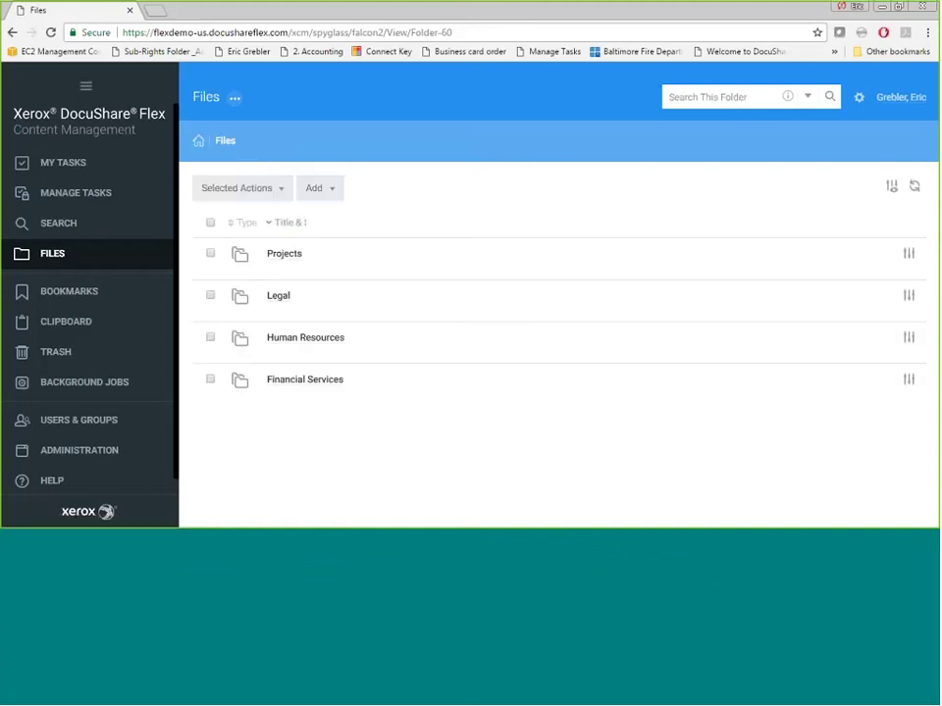
{"action": "left_click", "coordinate": [807, 96]}
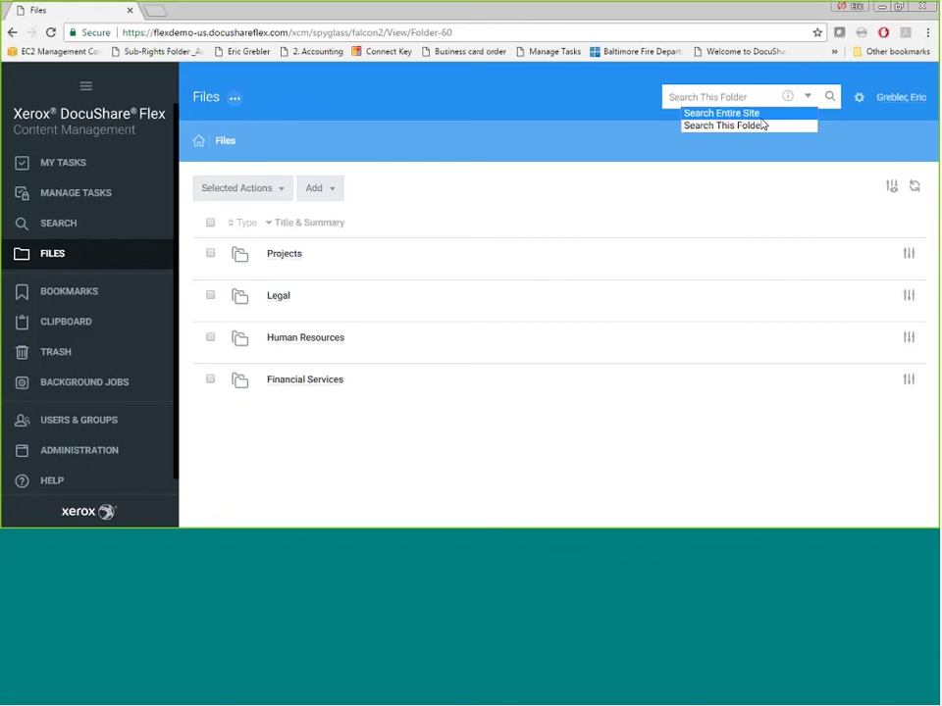
{"action": "left_click", "coordinate": [762, 115]}
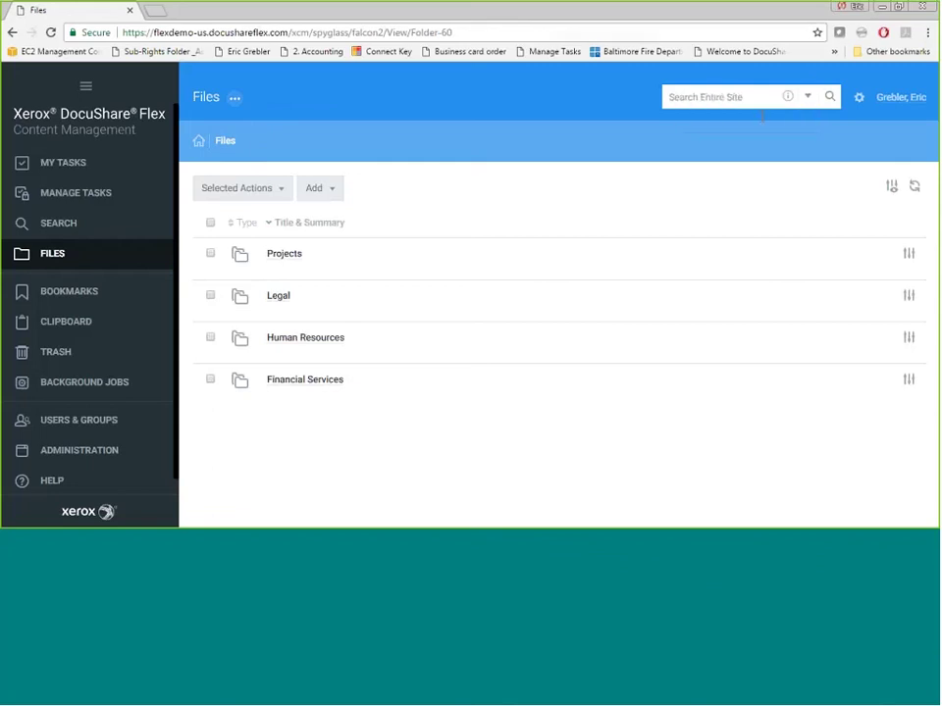
{"action": "left_click", "coordinate": [710, 99]}
{"action": "type", "text": "xerox"}
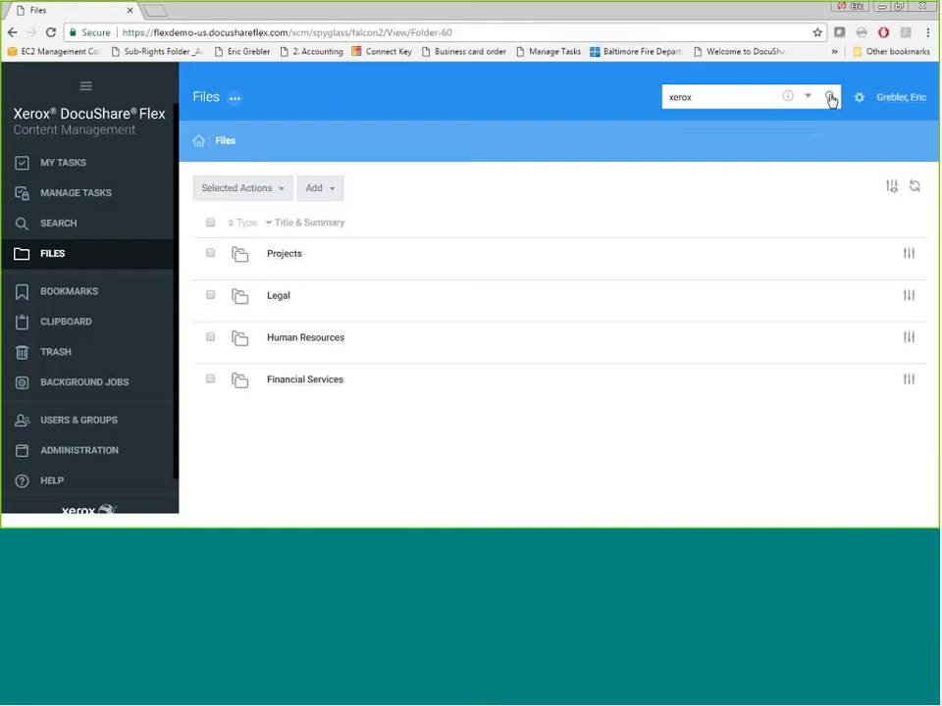
{"action": "left_click", "coordinate": [830, 97]}
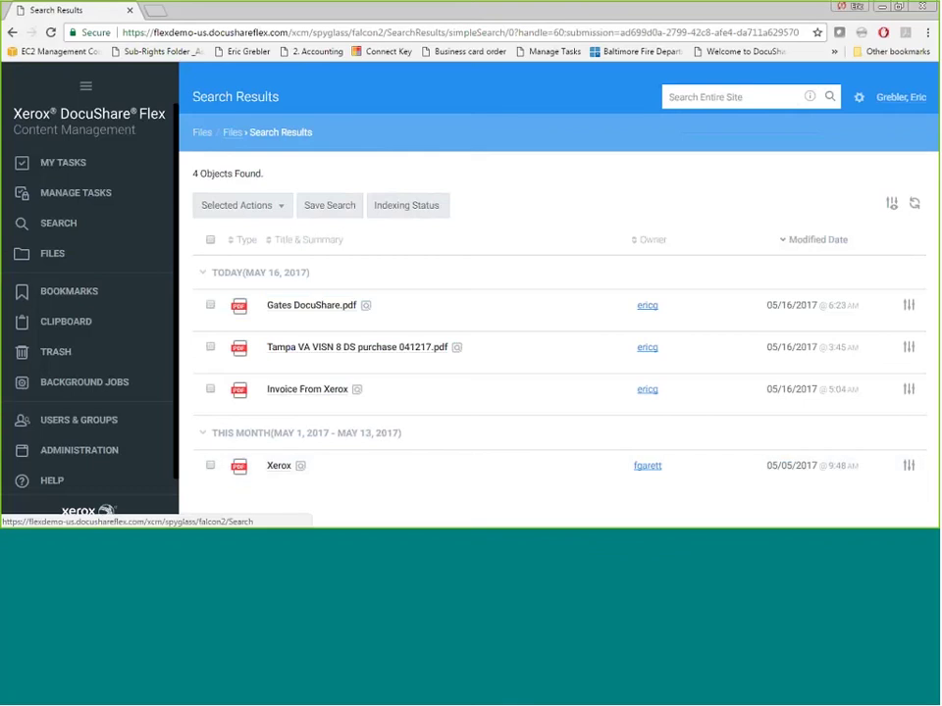
Step: Run a quick search for Invoices with an invoice amount greater than 100
{"action": "left_click", "coordinate": [59, 224]}
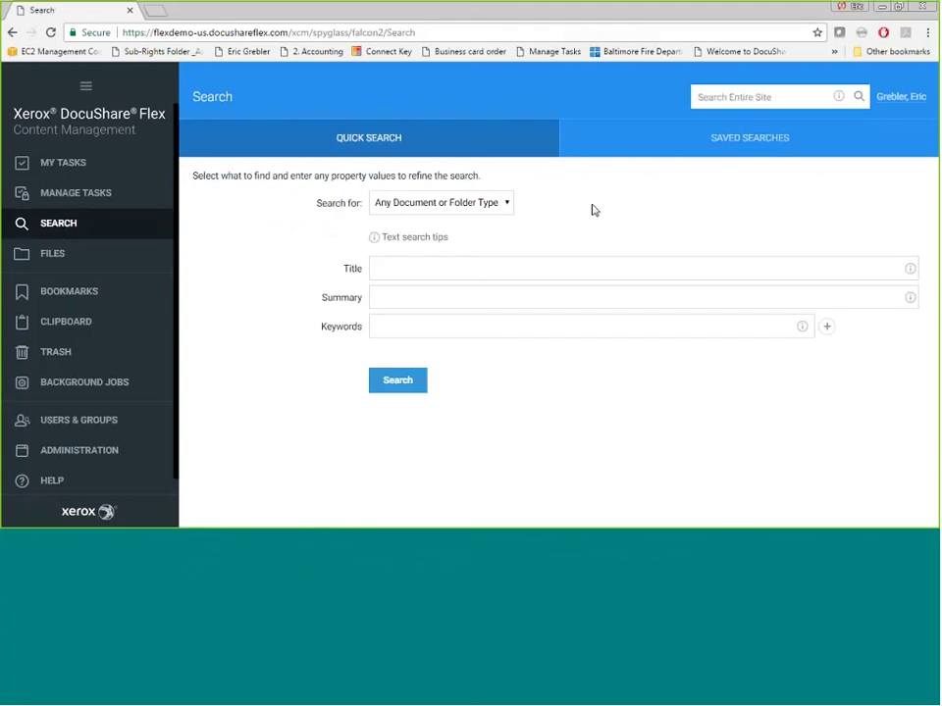
{"action": "left_click", "coordinate": [506, 205]}
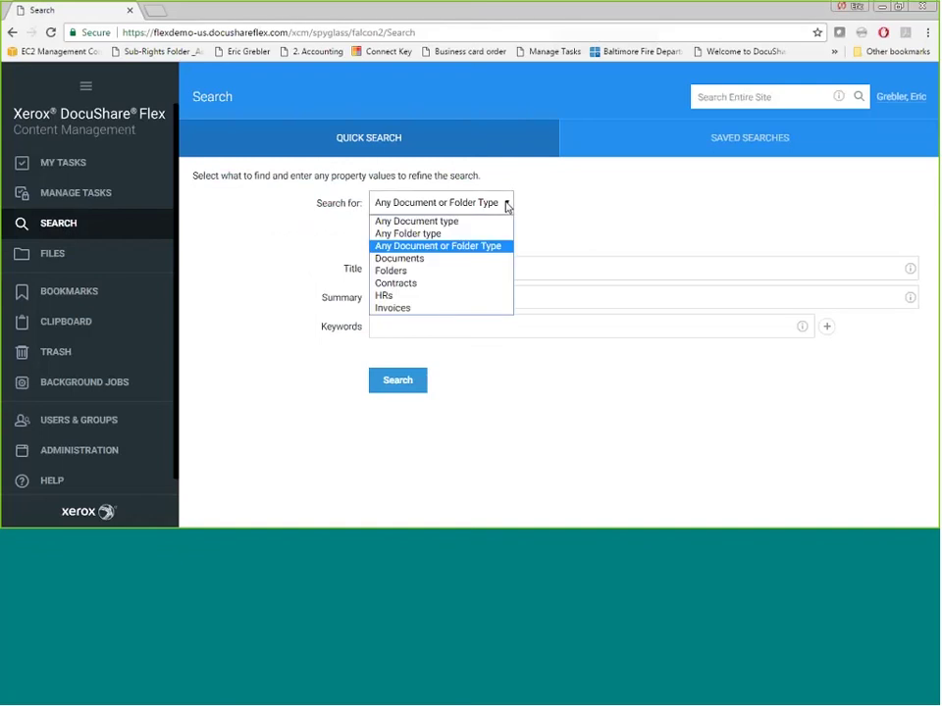
{"action": "left_click", "coordinate": [444, 308]}
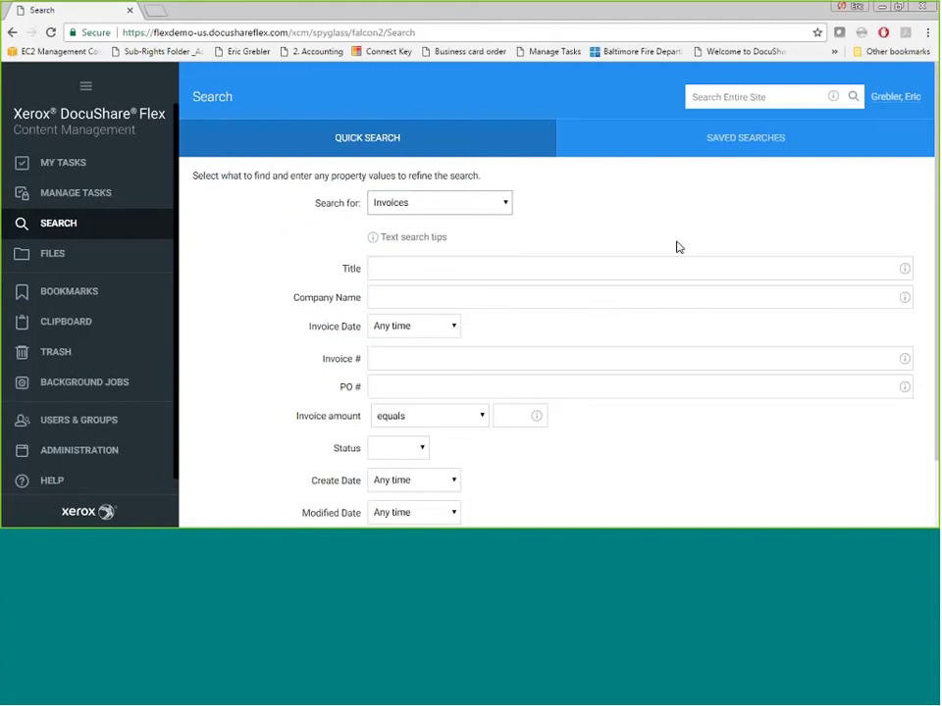
{"action": "left_click", "coordinate": [480, 416]}
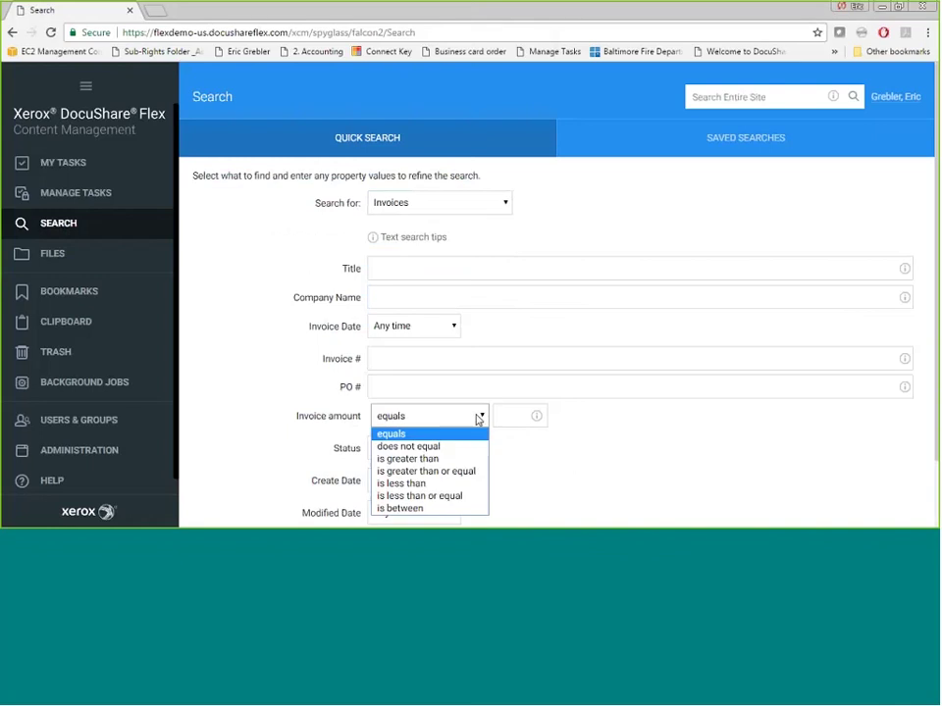
{"action": "left_click", "coordinate": [455, 460]}
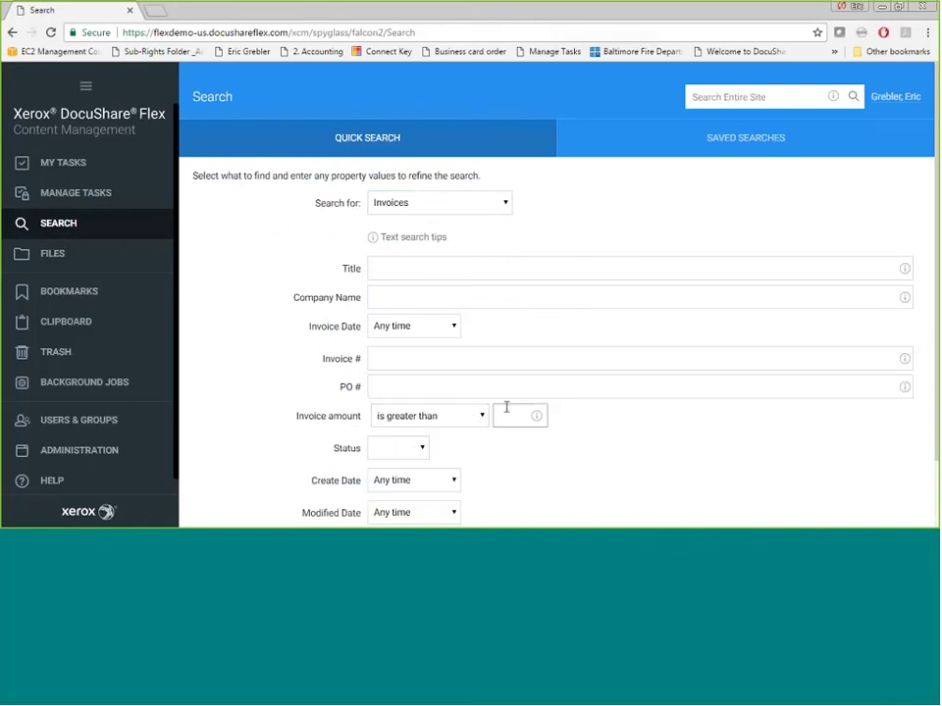
{"action": "left_click", "coordinate": [507, 411]}
{"action": "type", "text": "100"}
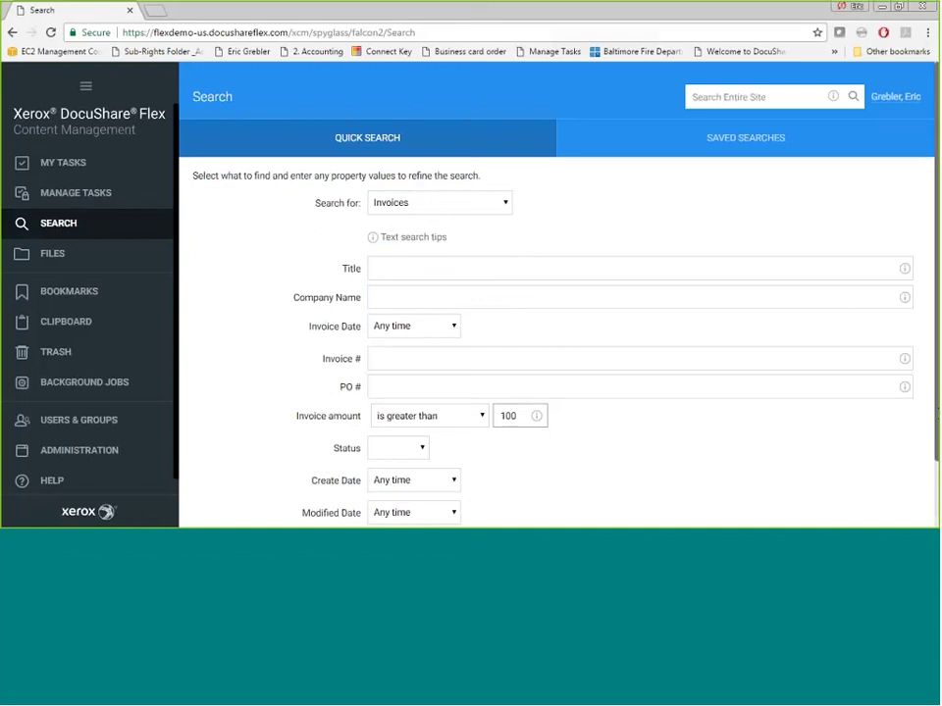
{"action": "scroll", "coordinate": [748, 427], "scroll_direction": "down", "scroll_amount": 2}
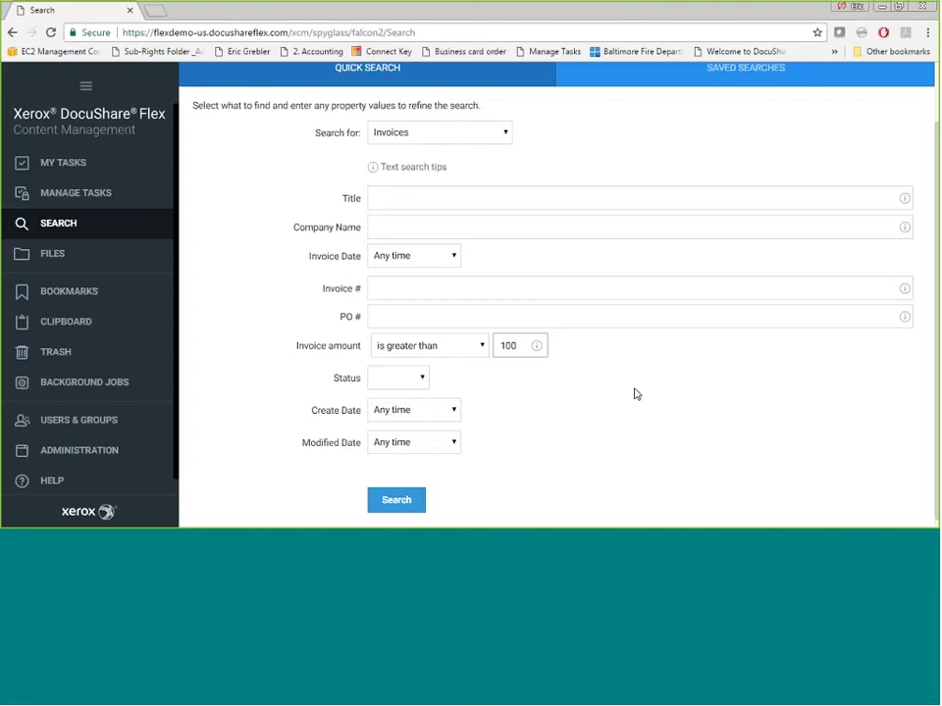
{"action": "left_click", "coordinate": [395, 500]}
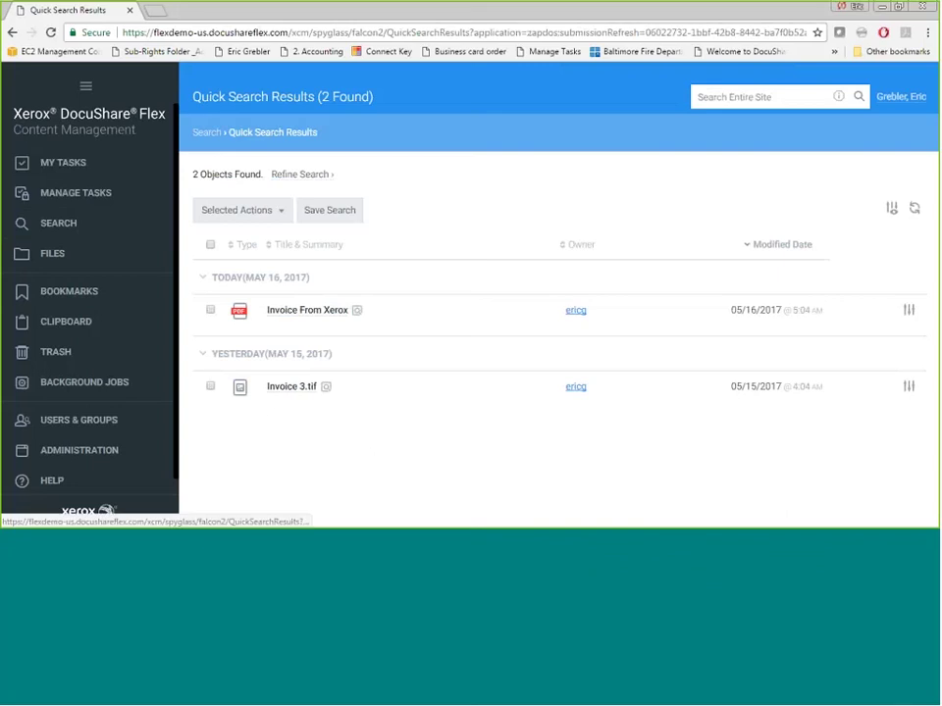
Step: Open 5. Security in the bookmarked project folder and arrange the second user's browser window beside it
{"action": "left_click", "coordinate": [257, 56]}
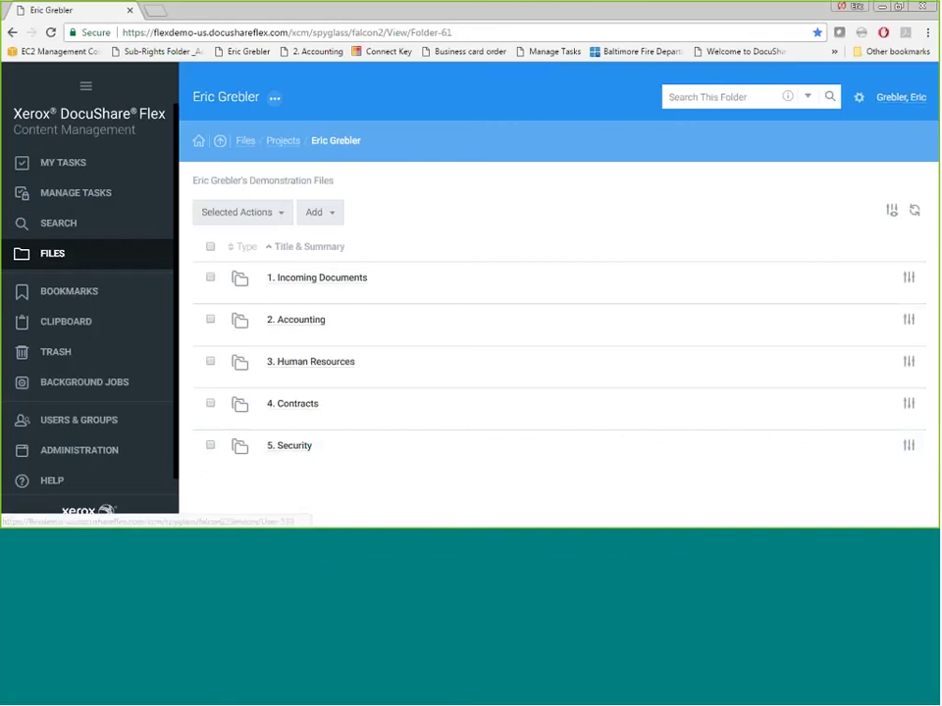
{"action": "left_click", "coordinate": [298, 448]}
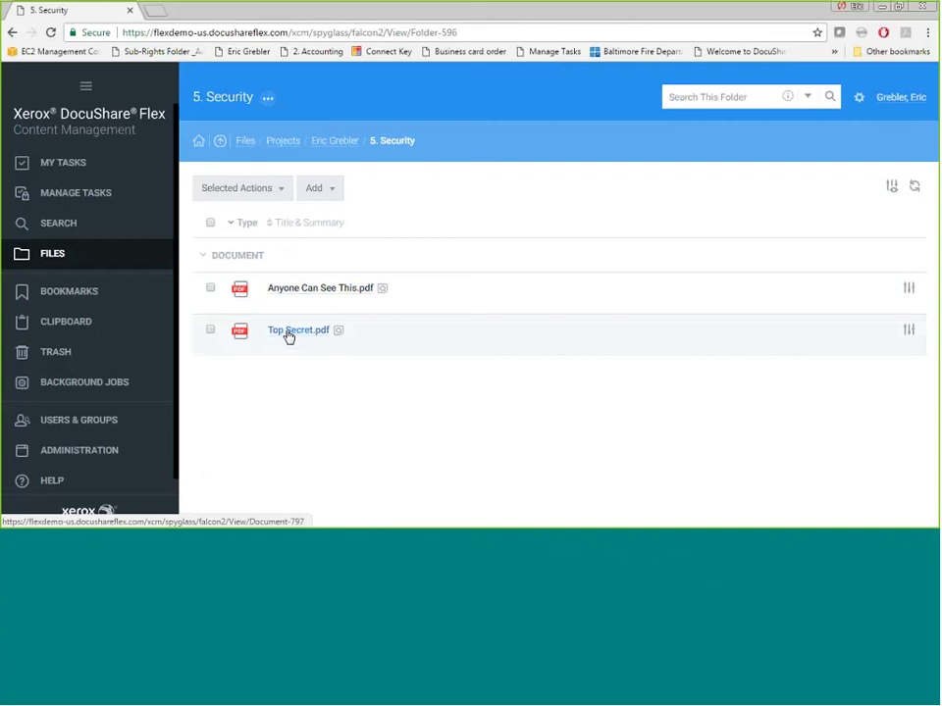
{"action": "left_click_drag", "start_coordinate": [750, 10], "coordinate": [939, 11]}
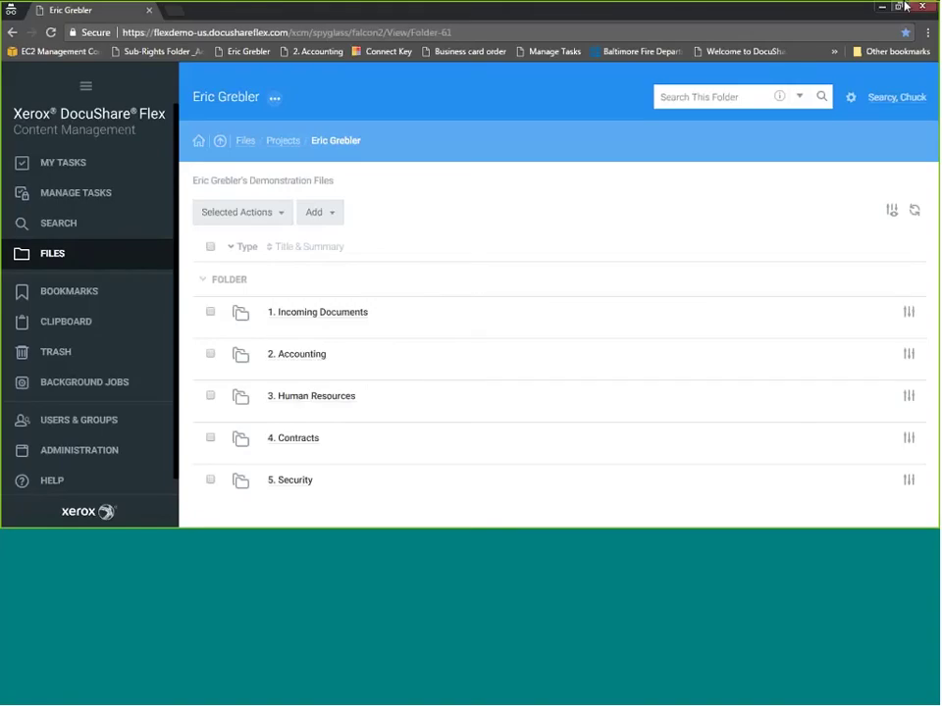
{"action": "left_click", "coordinate": [899, 7]}
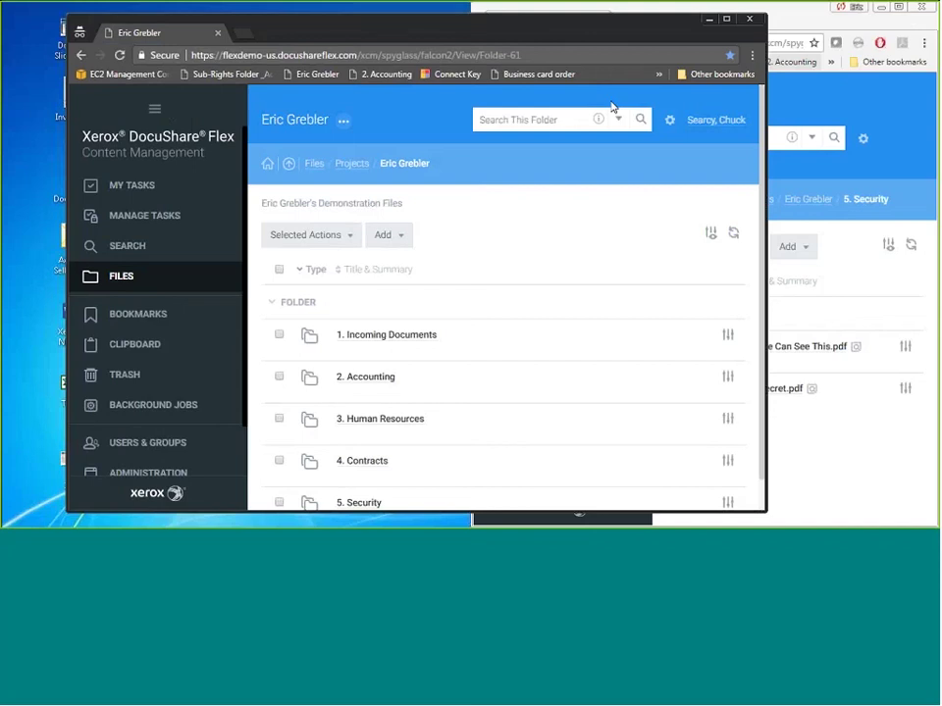
{"action": "left_click_drag", "start_coordinate": [767, 189], "coordinate": [467, 190]}
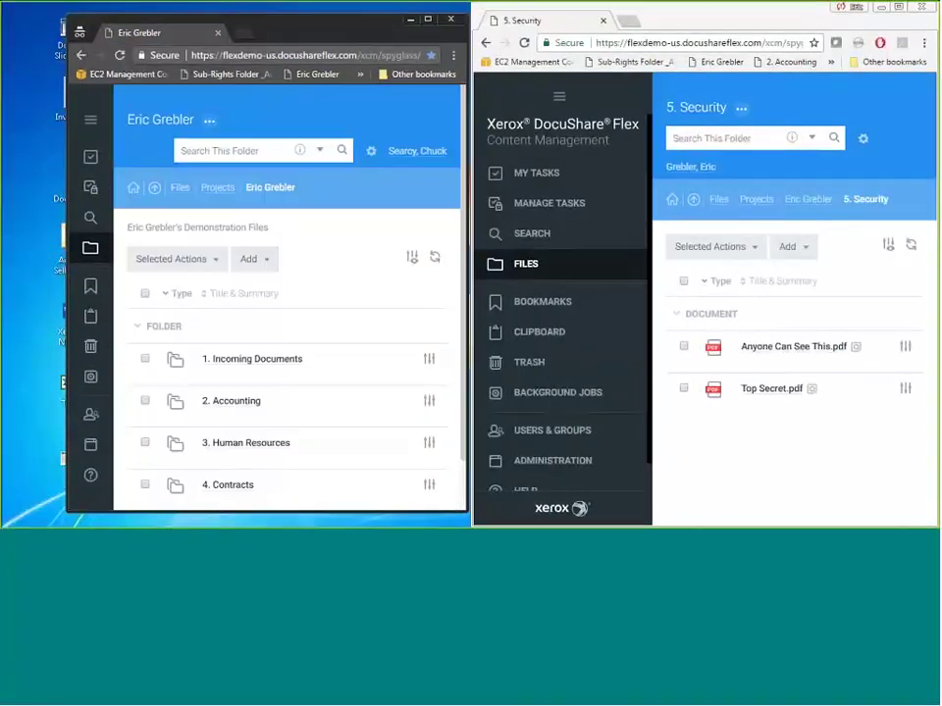
{"action": "left_click_drag", "start_coordinate": [271, 29], "coordinate": [232, 9]}
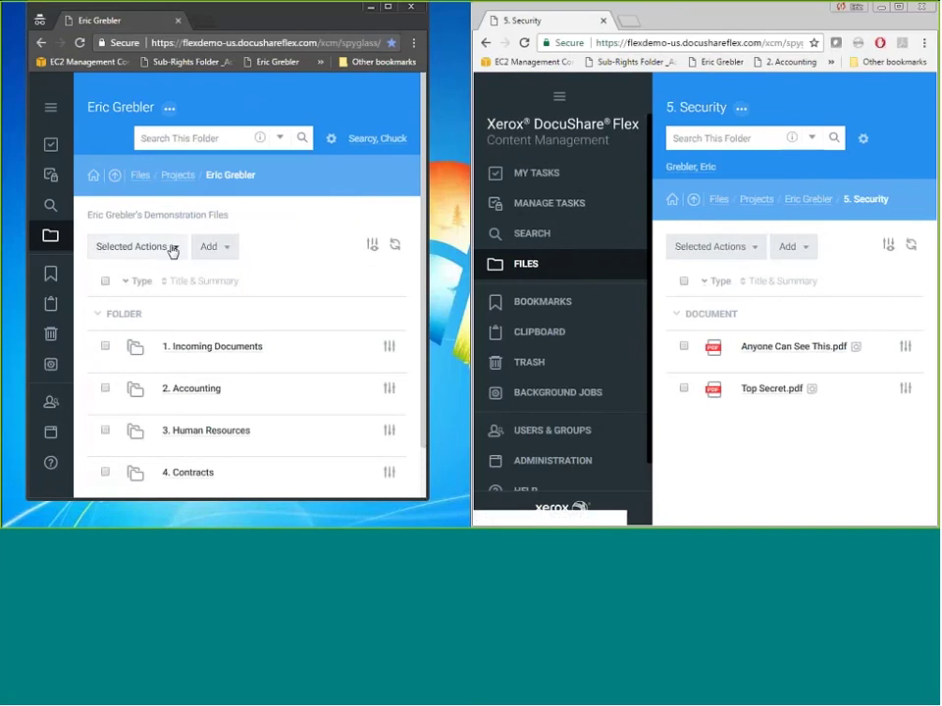
Step: Copy the 5. Security folder's address and open it in the second user's browser window to compare the visible documents
{"action": "left_click", "coordinate": [674, 43]}
{"action": "right_click", "coordinate": [674, 44]}
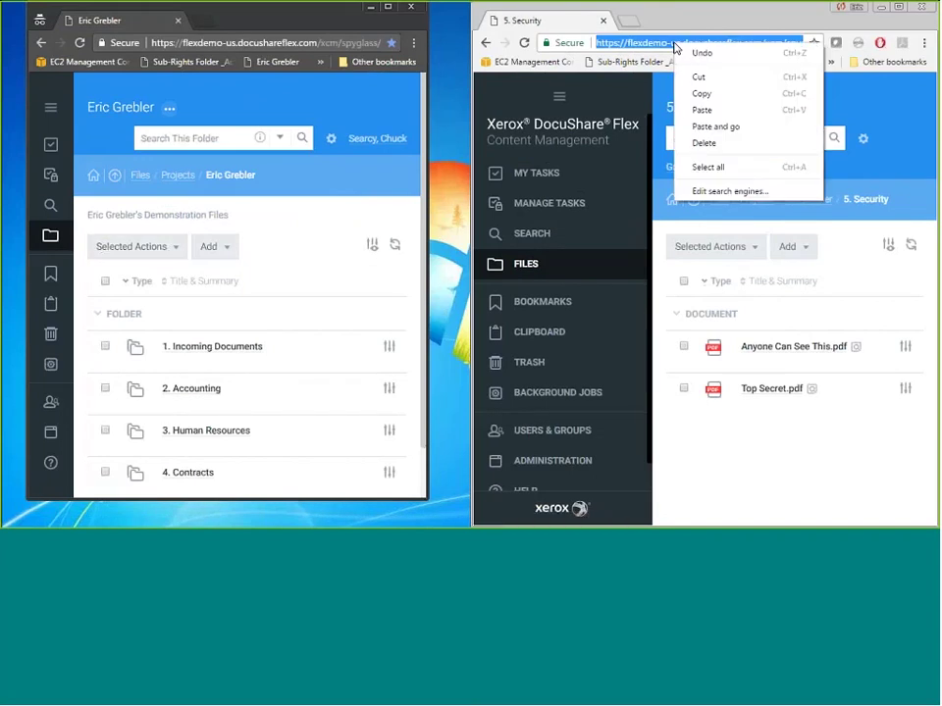
{"action": "left_click", "coordinate": [712, 93]}
{"action": "left_click", "coordinate": [204, 43]}
{"action": "key", "text": "ctrl+c"}
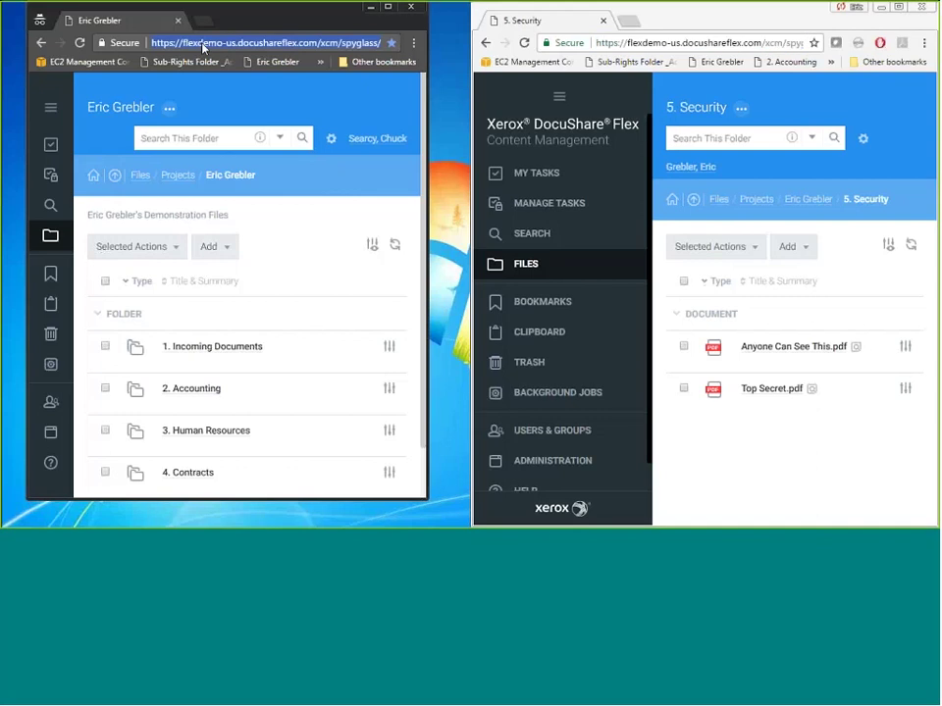
{"action": "right_click", "coordinate": [205, 43]}
{"action": "left_click", "coordinate": [256, 127]}
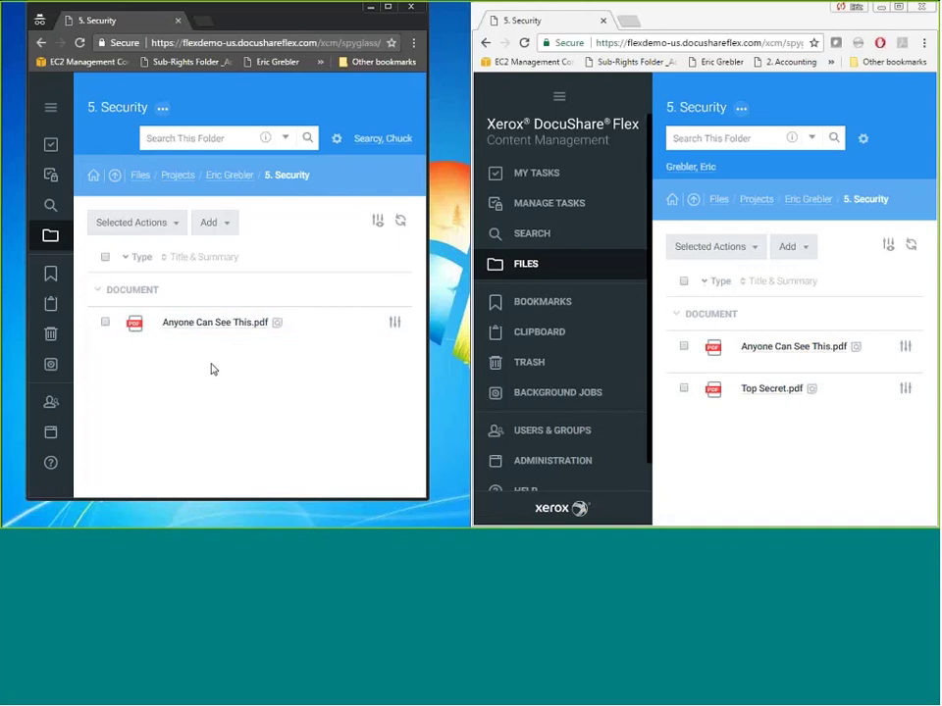
Step: Maximize the main browser window and examine the users and groups in the permissions of Anyone Can See This.pdf
{"action": "left_click", "coordinate": [687, 42]}
{"action": "left_click", "coordinate": [898, 6]}
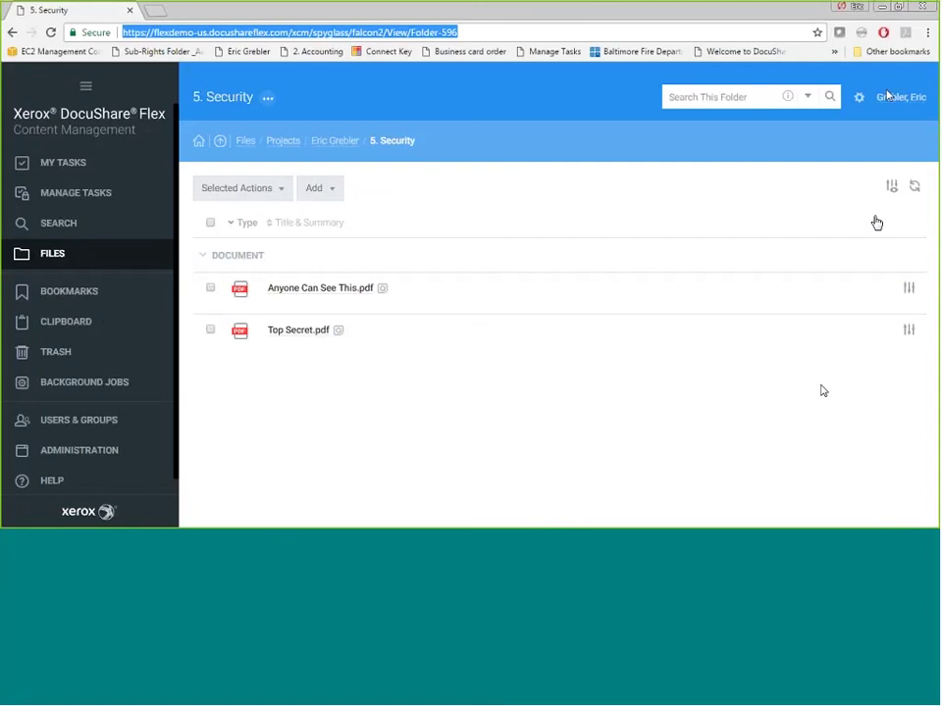
{"action": "left_click", "coordinate": [910, 291]}
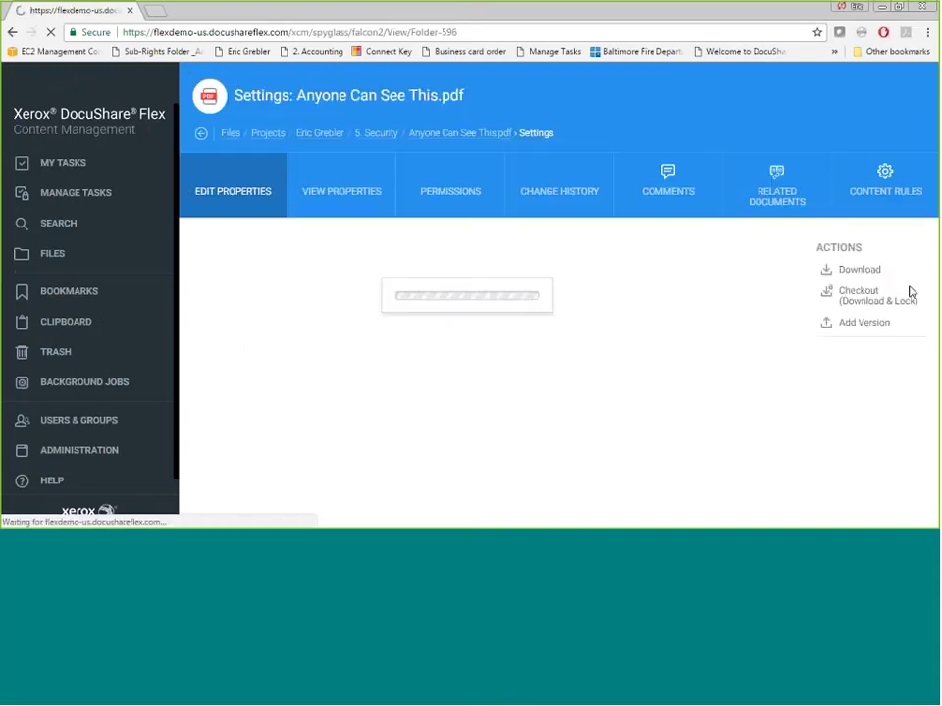
{"action": "left_click", "coordinate": [450, 186]}
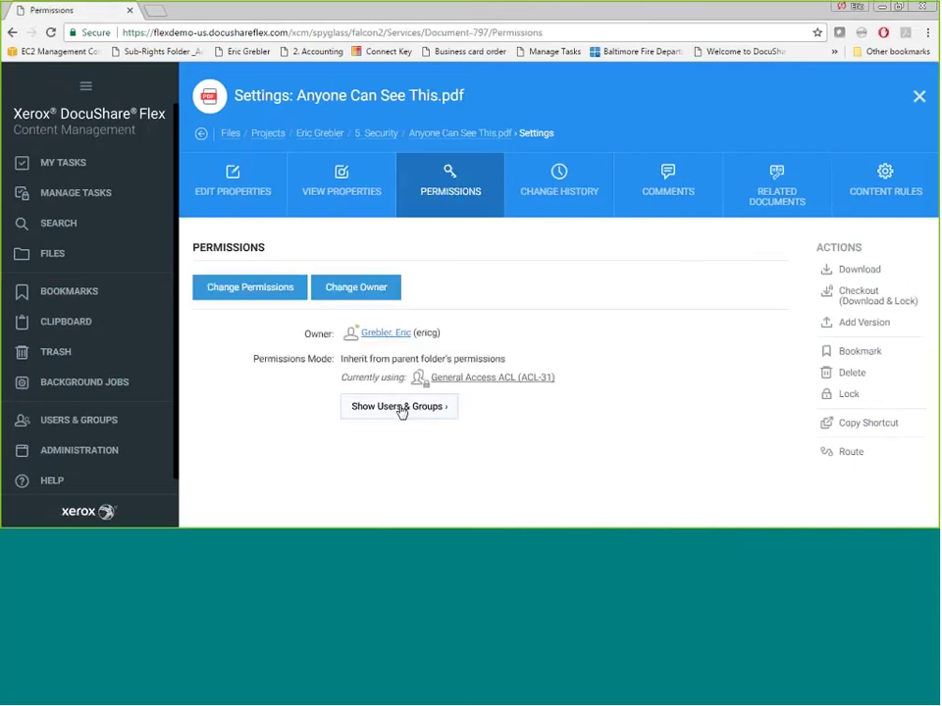
{"action": "left_click", "coordinate": [398, 407]}
{"action": "scroll", "coordinate": [596, 397], "scroll_direction": "down", "scroll_amount": 1}
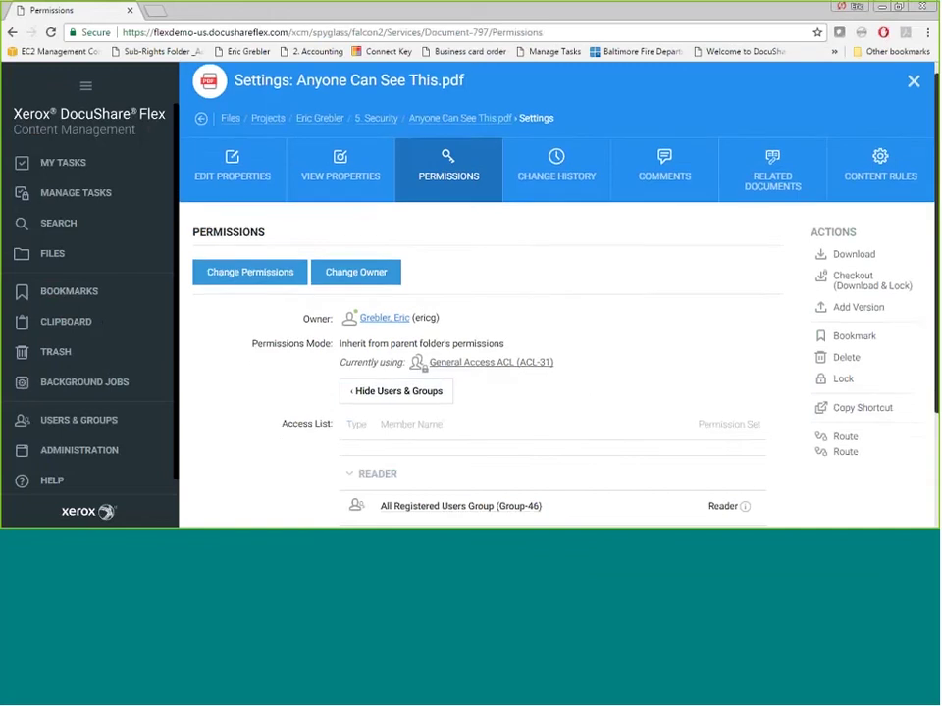
{"action": "scroll", "coordinate": [702, 391], "scroll_direction": "down", "scroll_amount": 3}
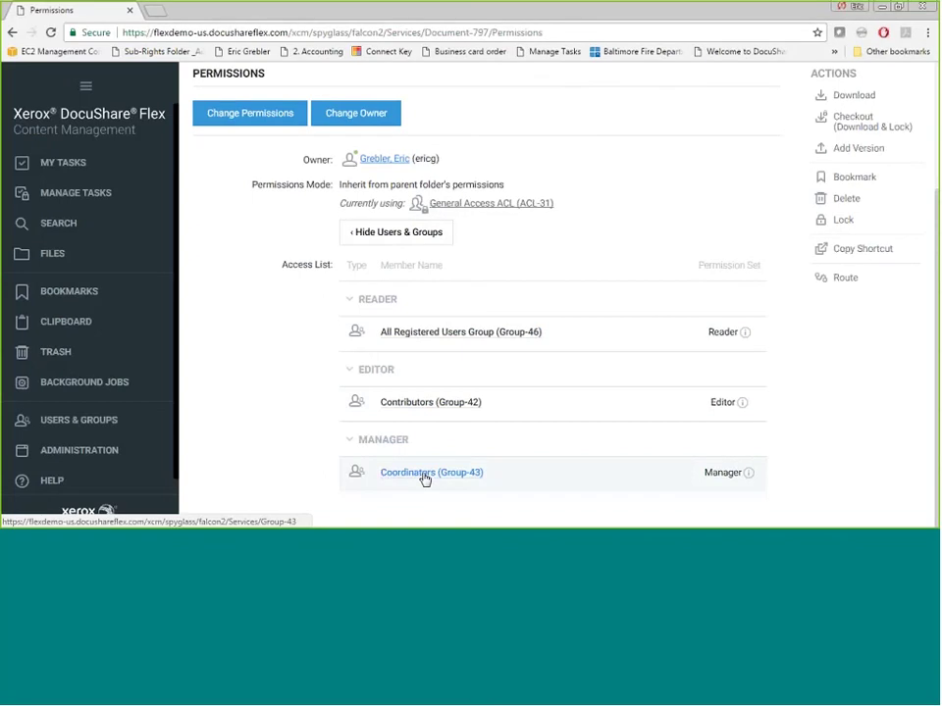
Step: Start a new content rule on the top-level Projects folder with the title Move approval
{"action": "left_click", "coordinate": [53, 254]}
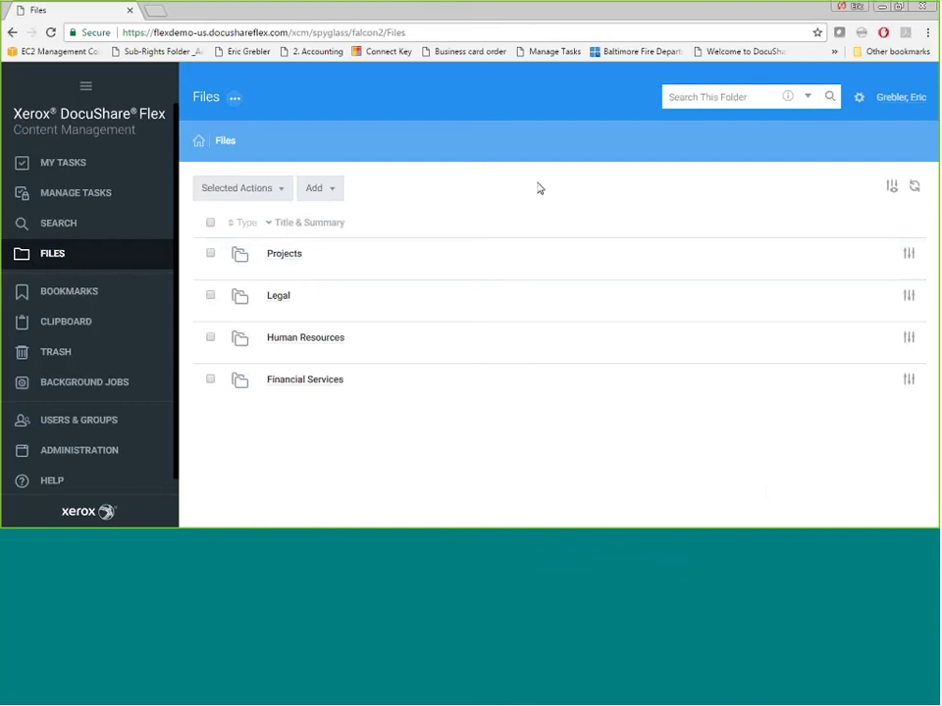
{"action": "left_click", "coordinate": [910, 254]}
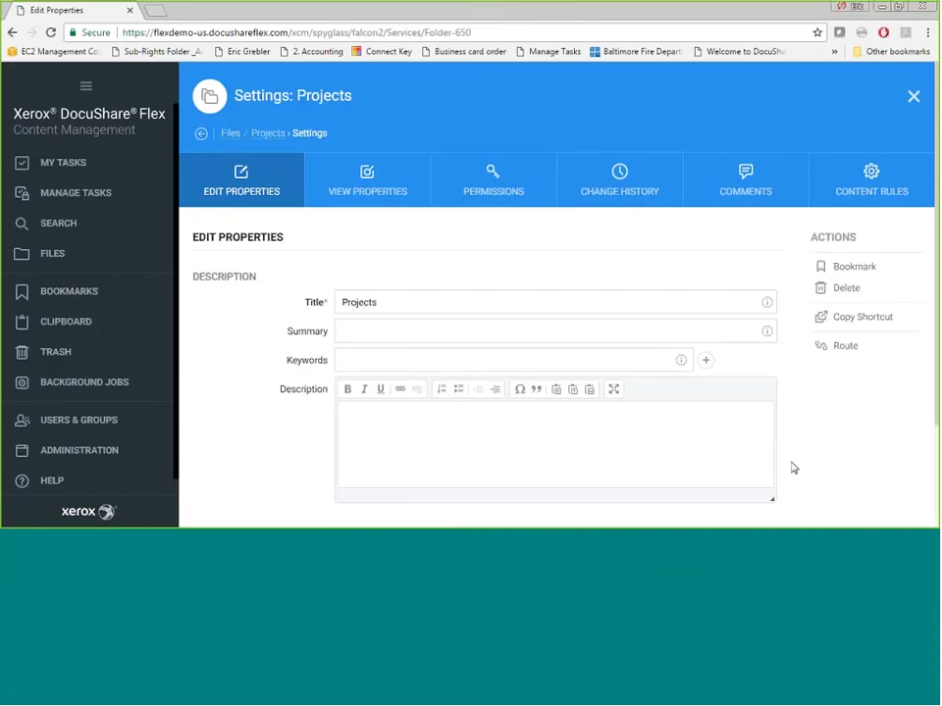
{"action": "left_click", "coordinate": [856, 181]}
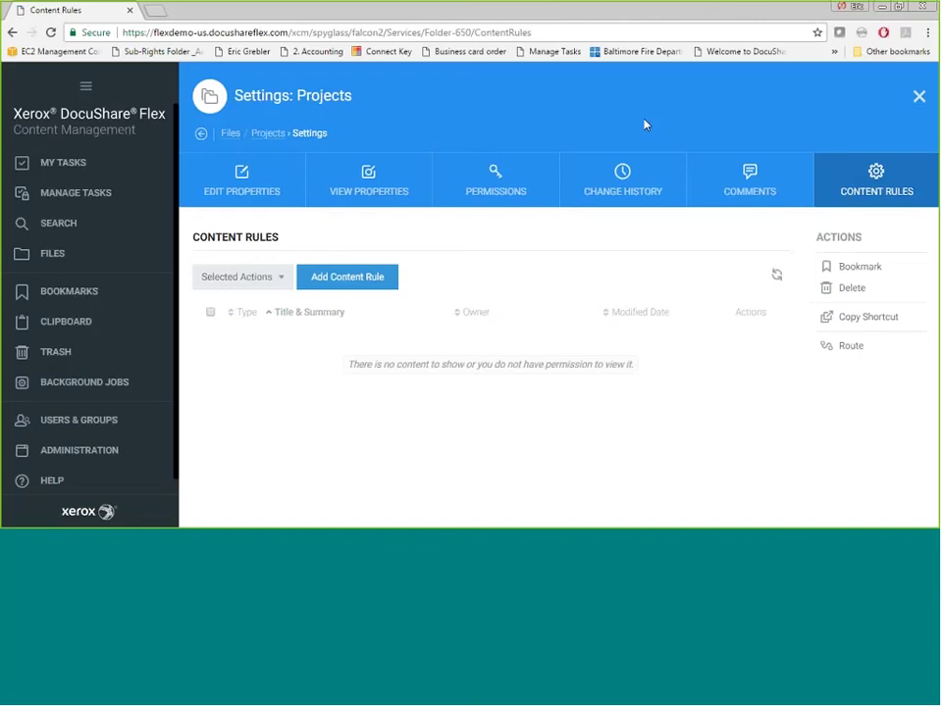
{"action": "left_click", "coordinate": [366, 183]}
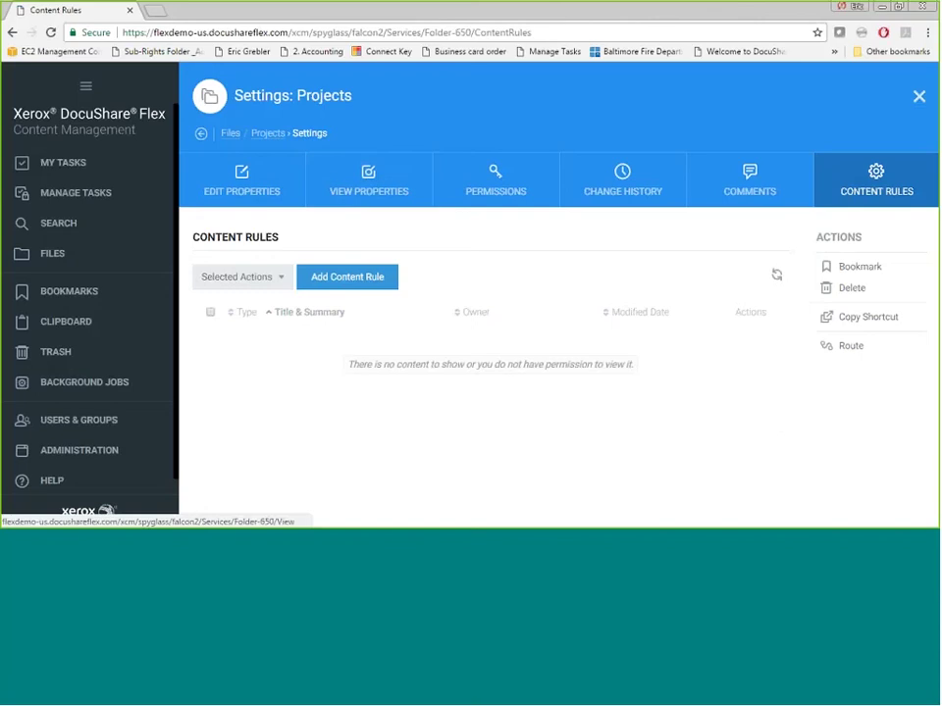
{"action": "left_click", "coordinate": [333, 280]}
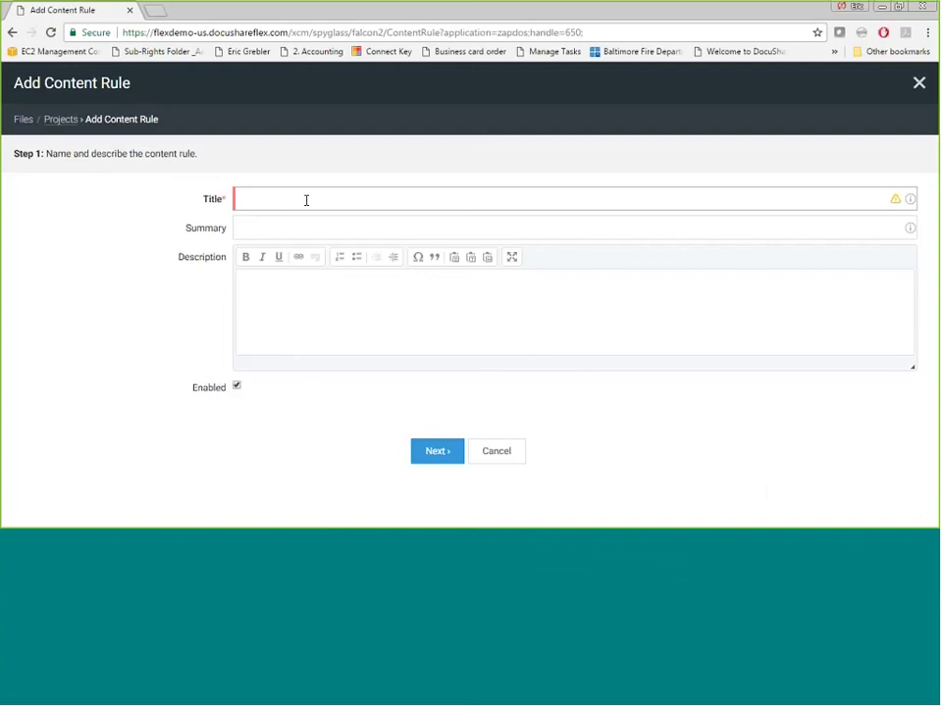
{"action": "type", "text": "Move a"}
{"action": "type", "text": "pproval"}
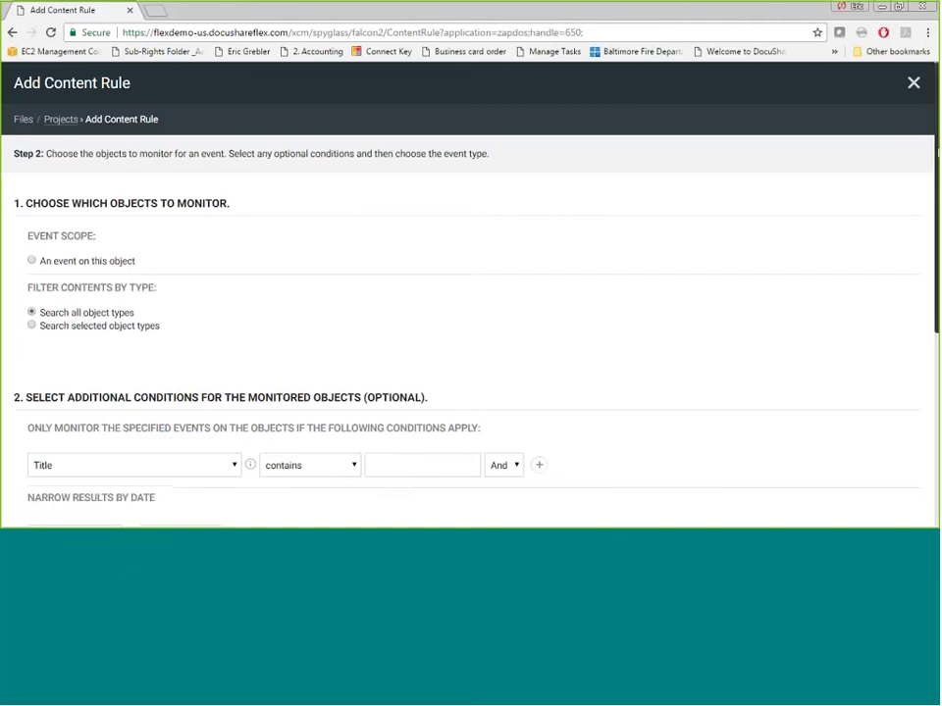
Step: Set the content rule to monitor the Object Created and Object Deleted events and continue to the rule actions
{"action": "left_click_drag", "start_coordinate": [932, 148], "coordinate": [927, 295]}
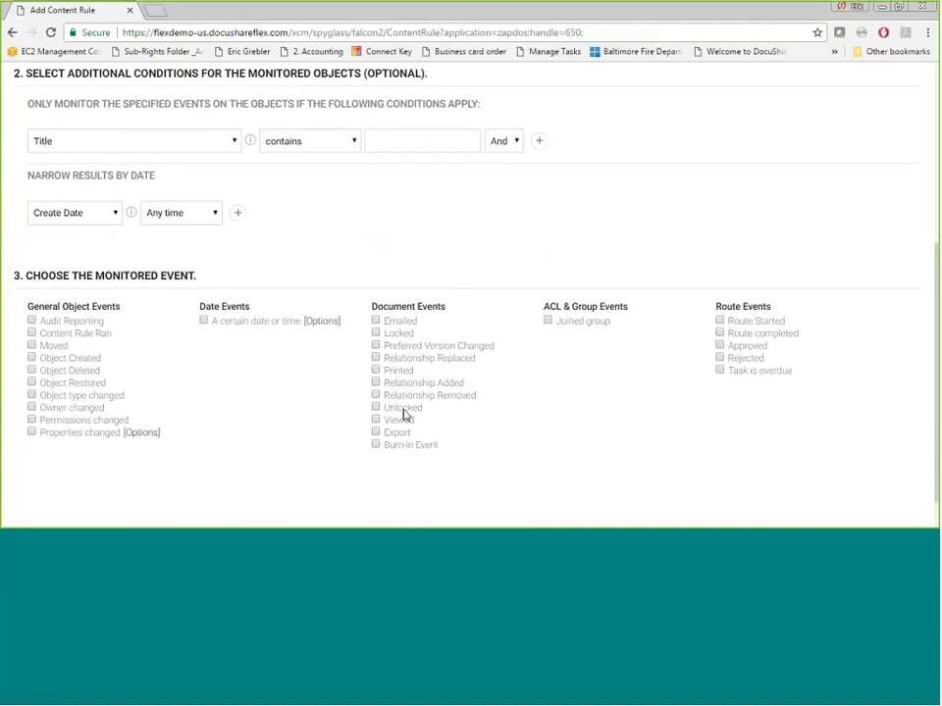
{"action": "left_click", "coordinate": [32, 358]}
{"action": "scroll", "coordinate": [497, 447], "scroll_direction": "down", "scroll_amount": 1}
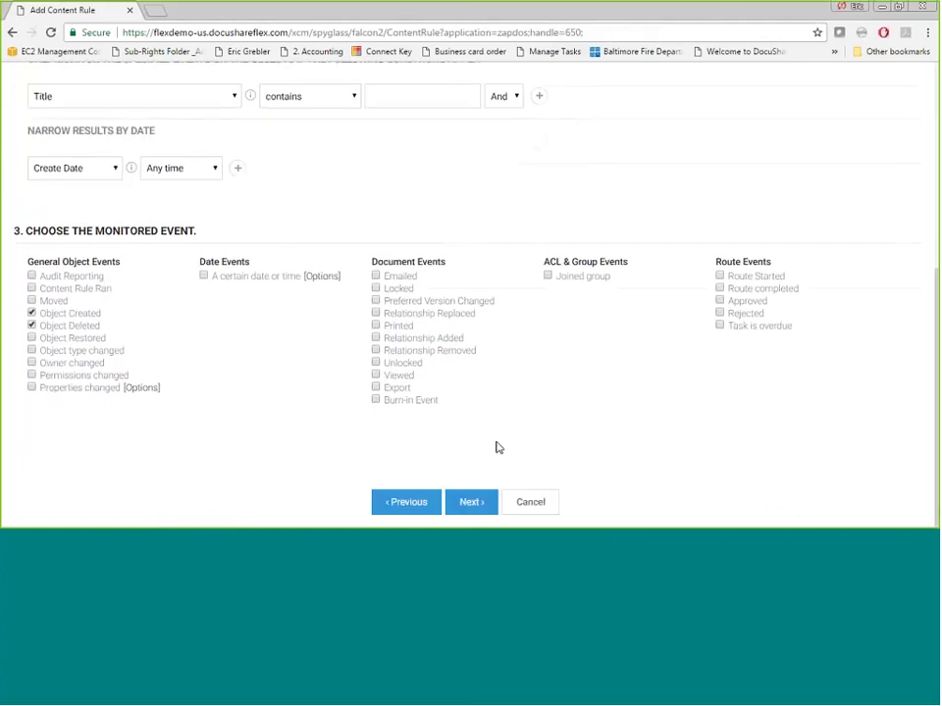
{"action": "left_click", "coordinate": [471, 504]}
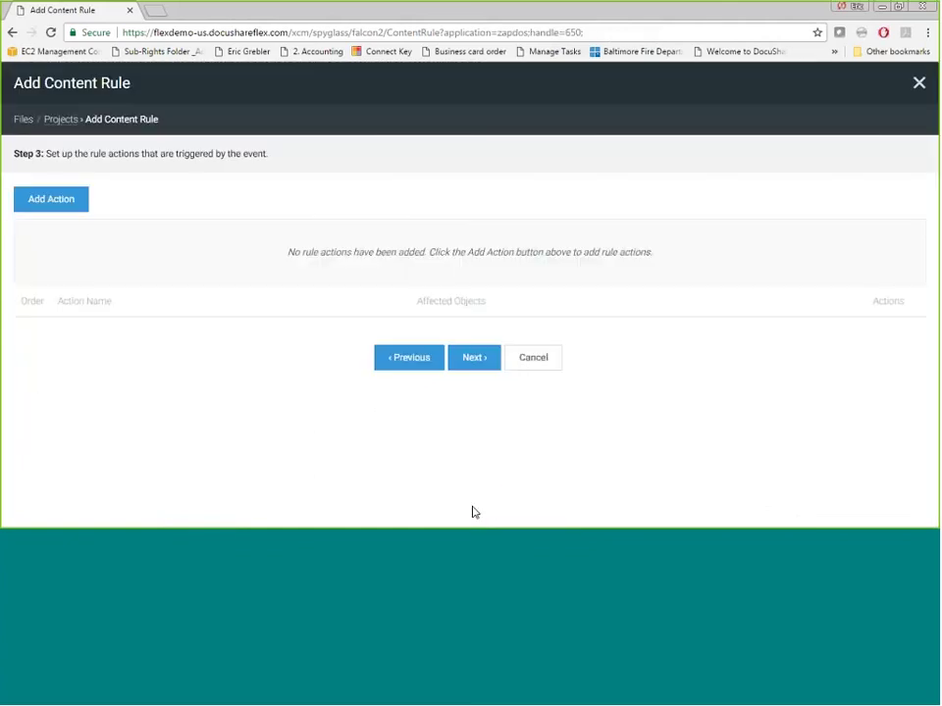
Step: Review the available rule actions, close them without adding one and leave the content rule for the bookmarked project folder
{"action": "left_click", "coordinate": [69, 207]}
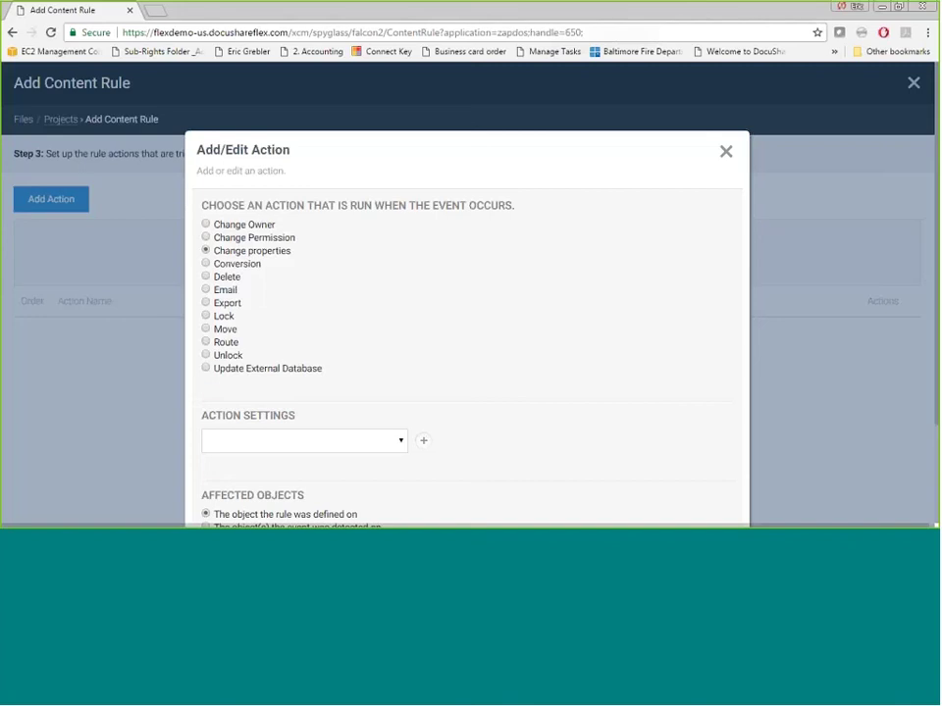
{"action": "left_click", "coordinate": [726, 151]}
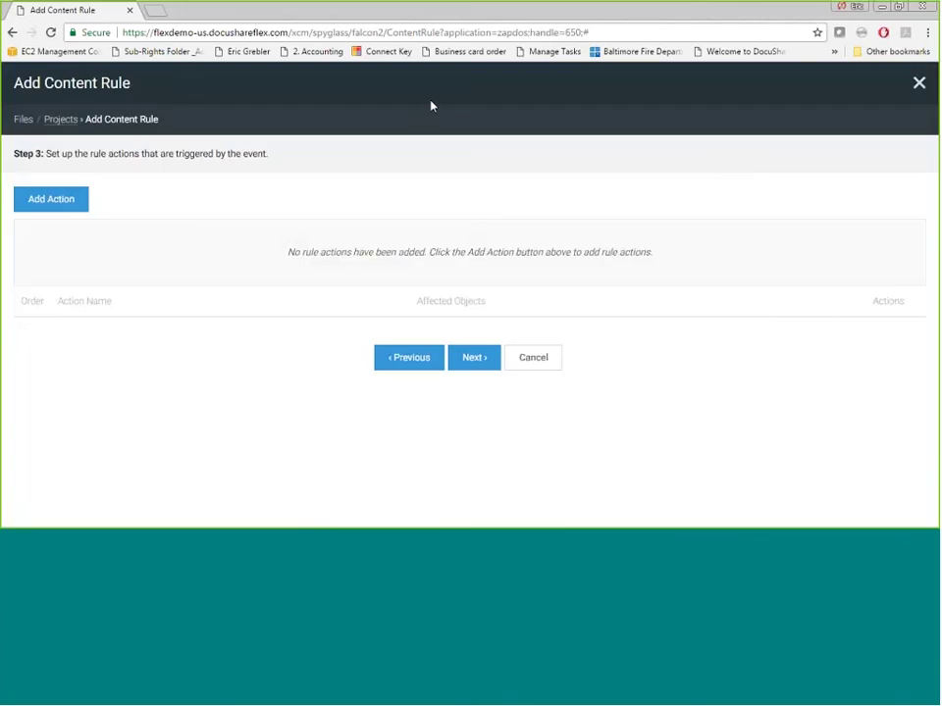
{"action": "left_click", "coordinate": [226, 52]}
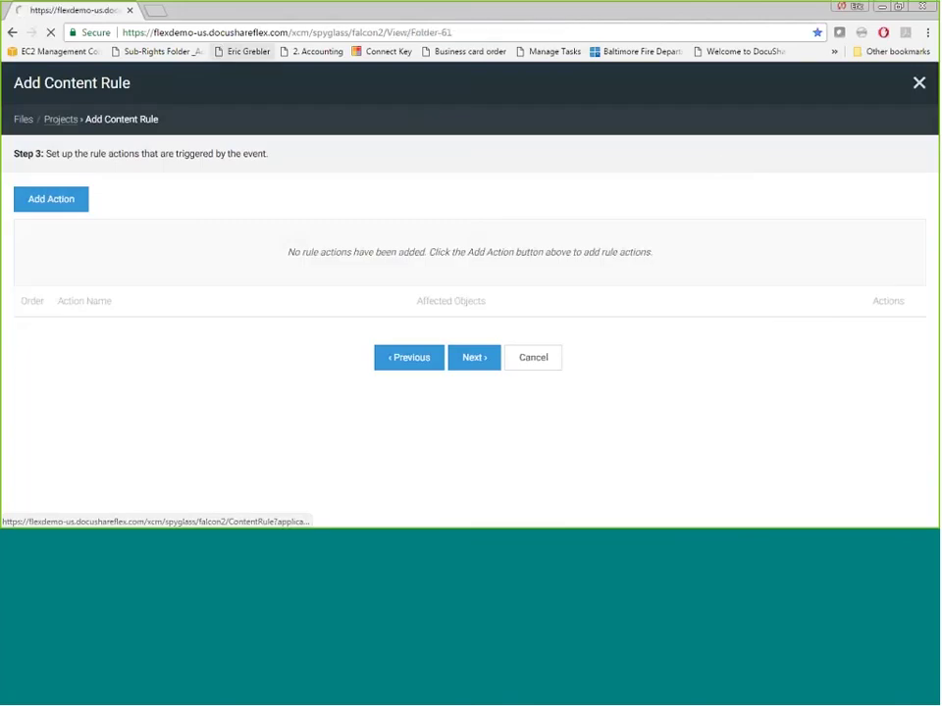